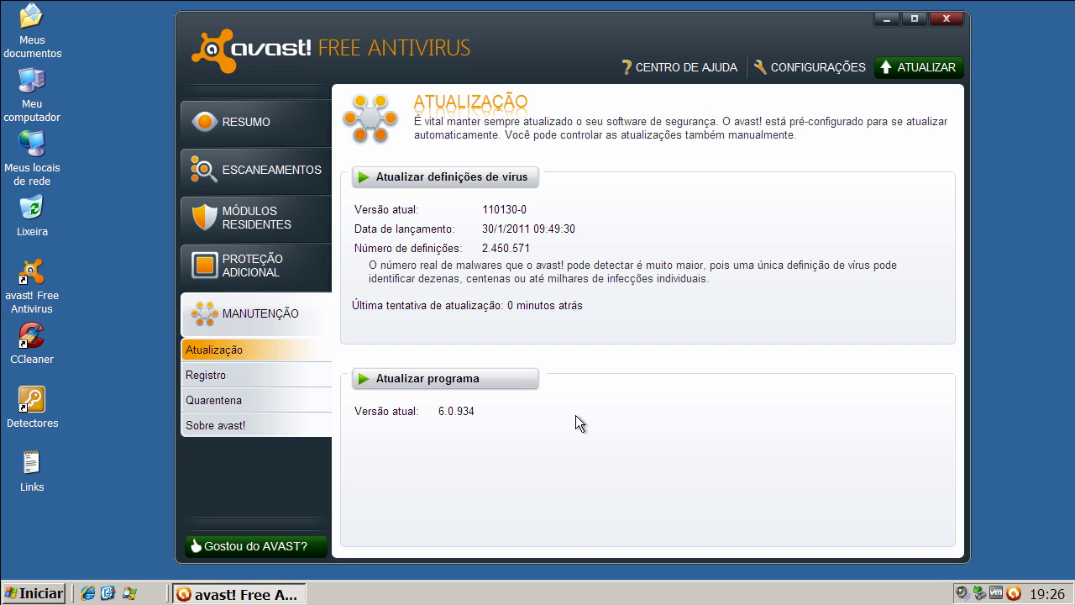
# Review the summary, scan options, resident File module and AutoSandbox overview in avast! Free Antivirus.
pyautogui.click(228, 130)
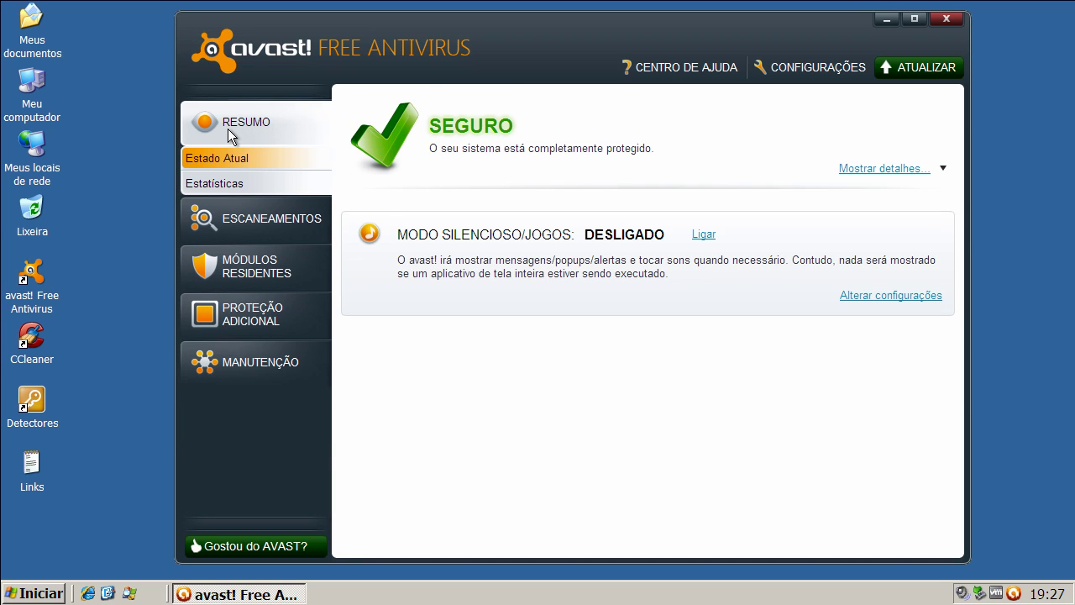
pyautogui.click(249, 217)
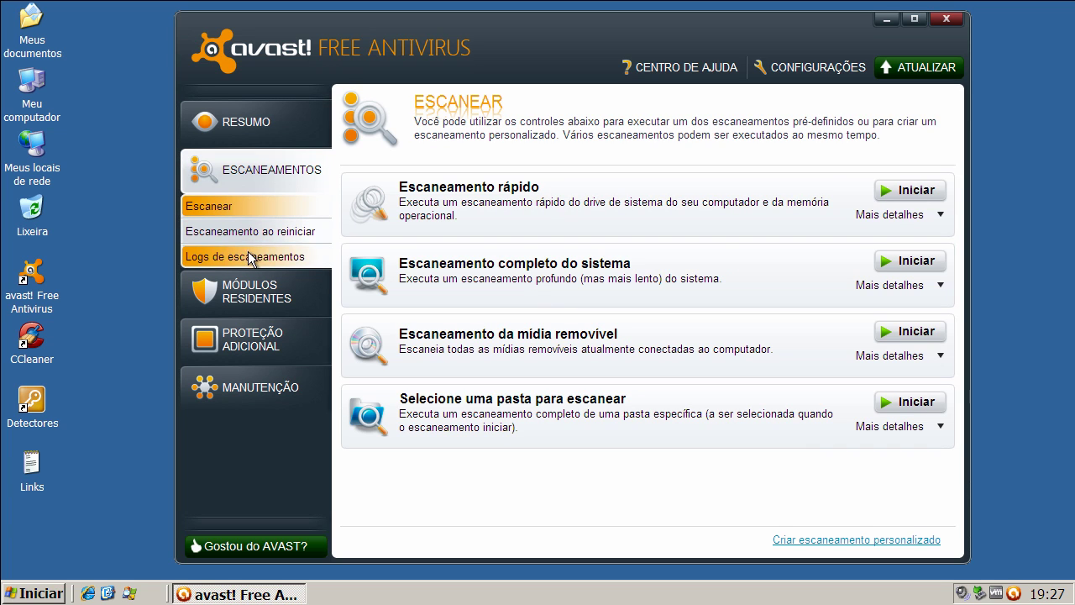
pyautogui.click(249, 292)
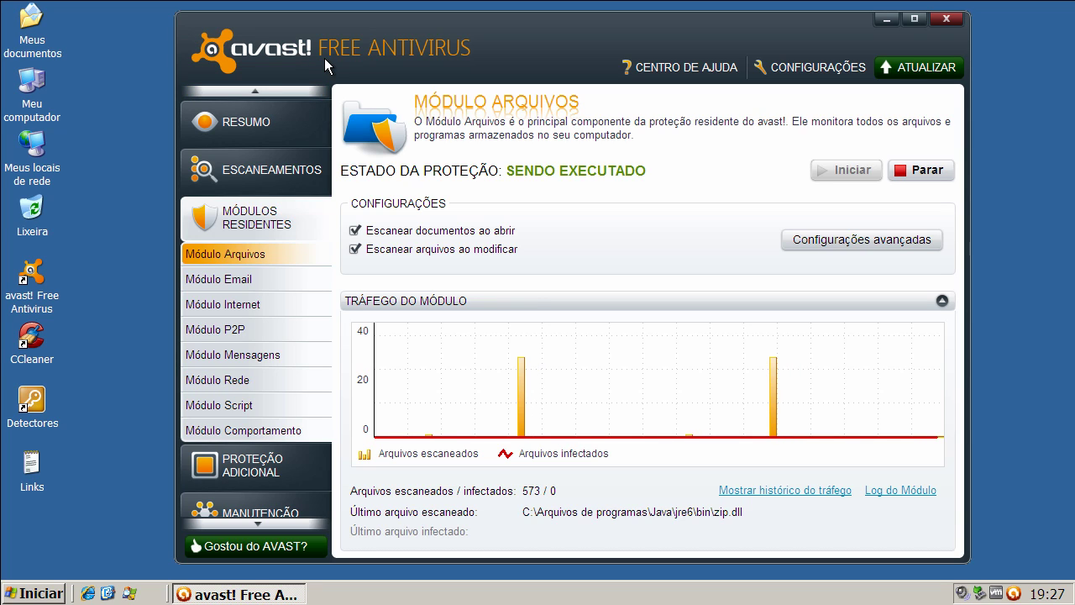
pyautogui.click(282, 462)
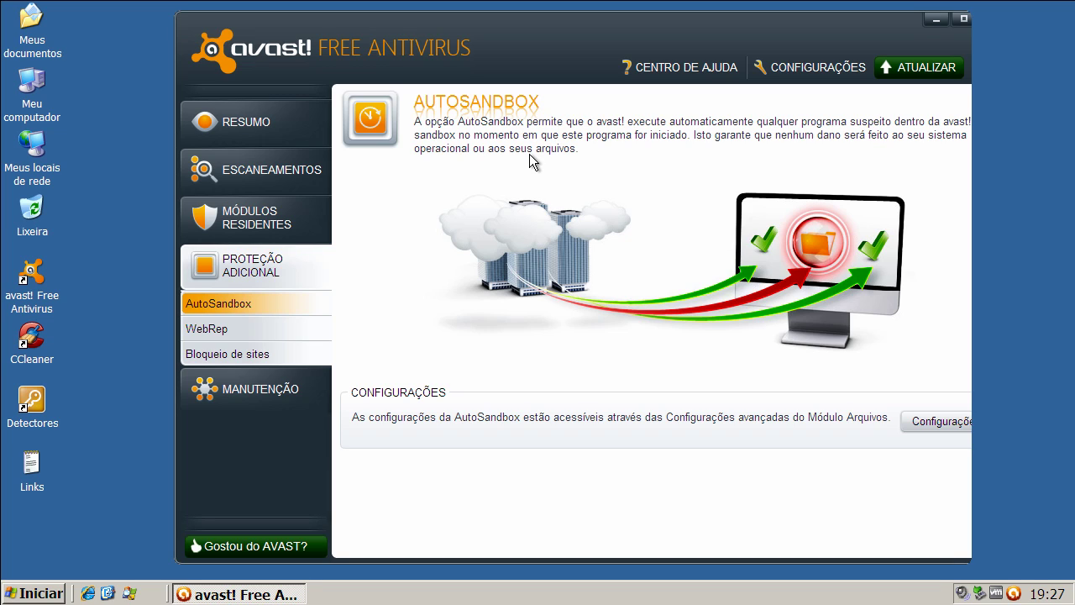
# Examine the advanced AutoSandbox settings and available modes, keeping AutoSandbox enabled in Perguntar mode.
pyautogui.click(932, 423)
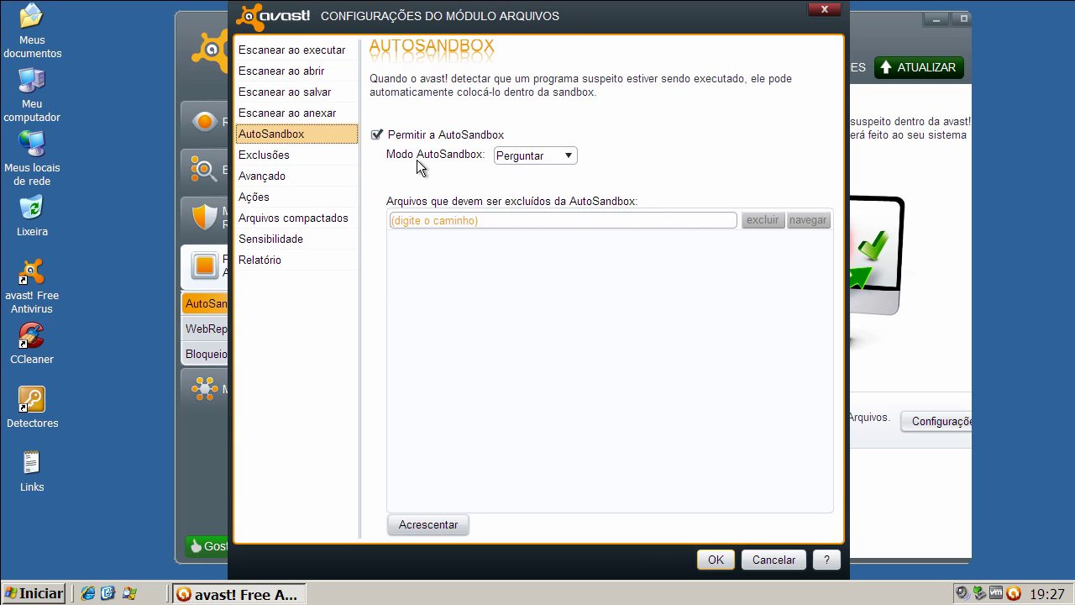
pyautogui.click(569, 156)
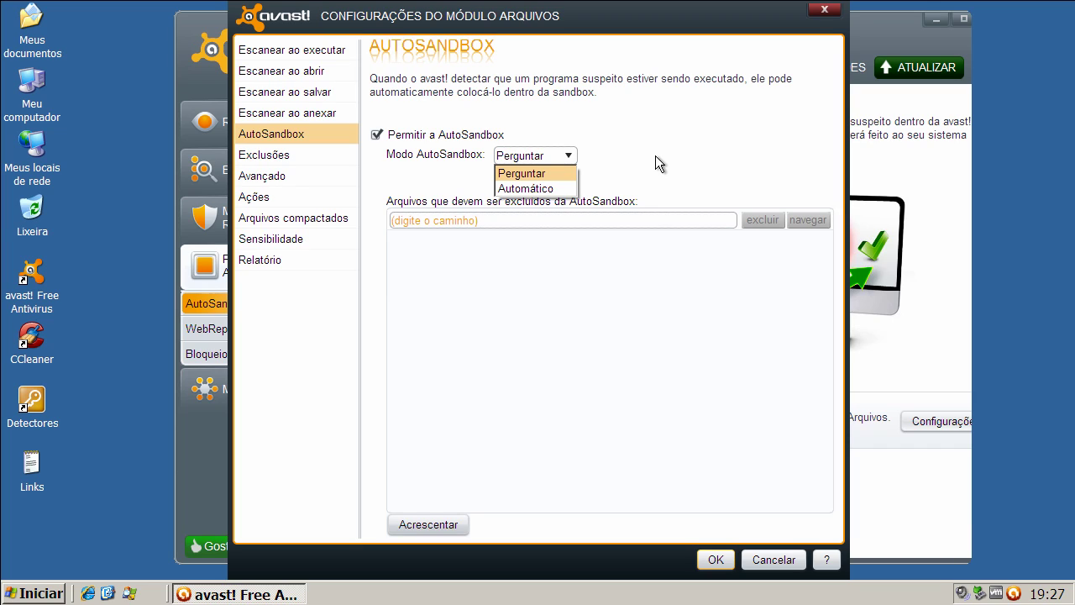
pyautogui.click(645, 152)
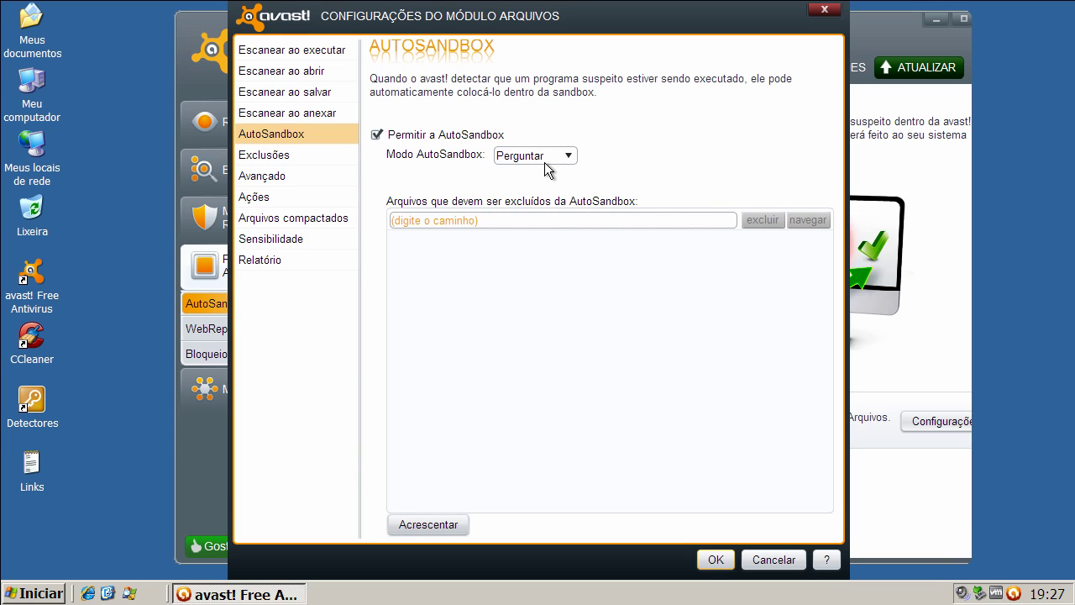
pyautogui.click(715, 559)
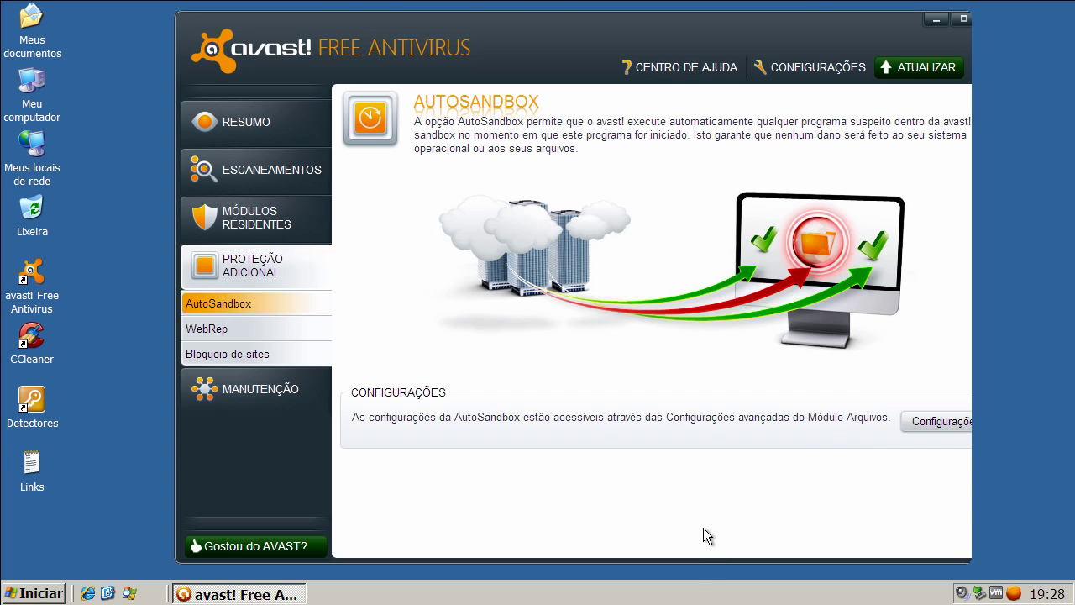
# Review the WebRep and site-blocking pages, plus the Script and Behavior resident modules.
pyautogui.click(233, 330)
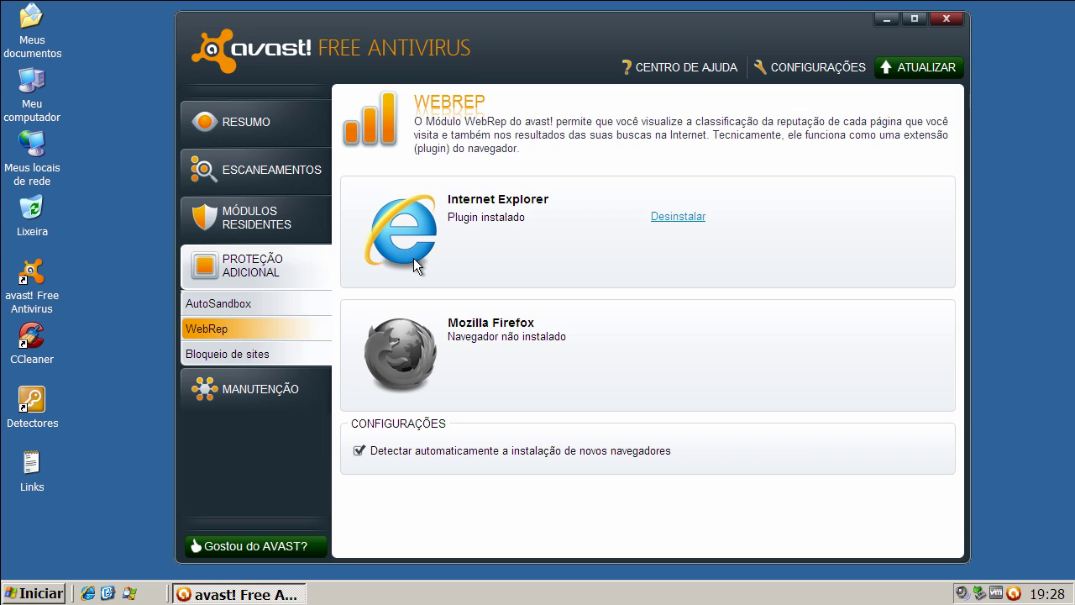
pyautogui.click(245, 352)
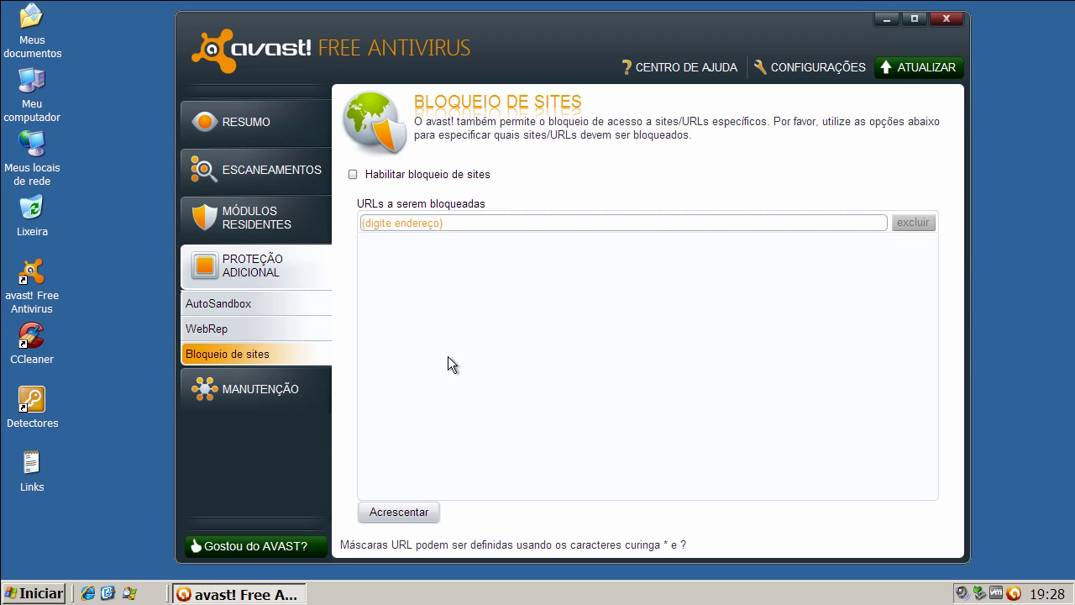
pyautogui.click(252, 233)
pyautogui.click(283, 403)
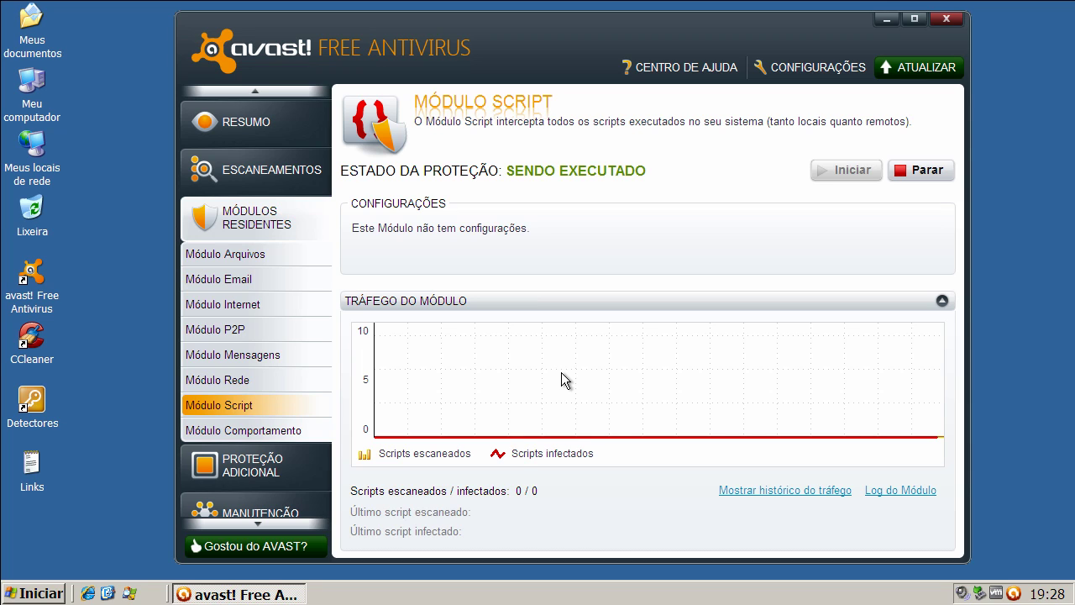
pyautogui.click(287, 428)
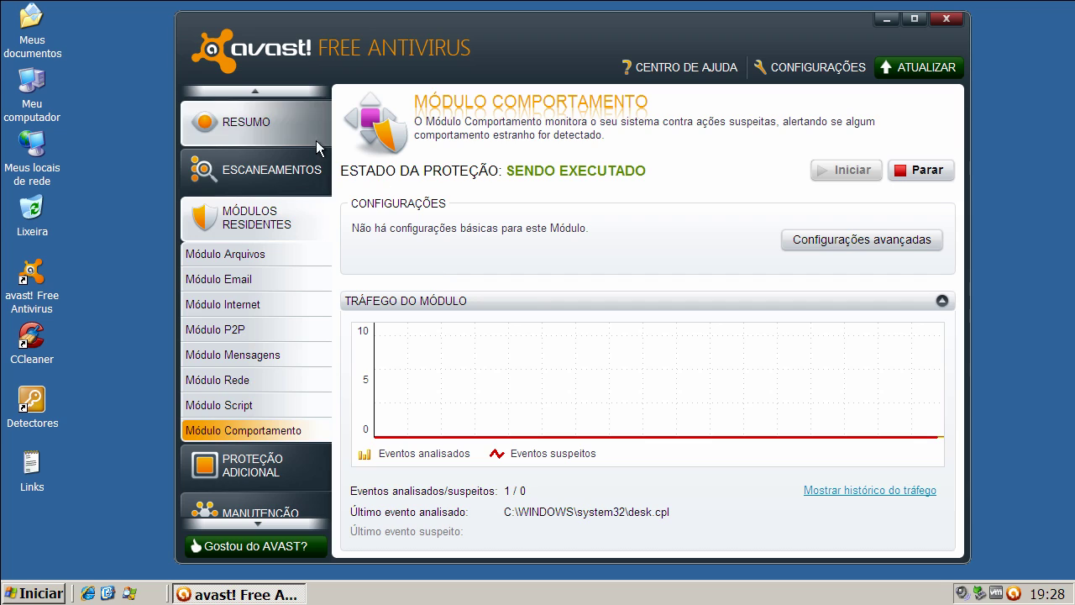
# Run a manual update of the virus definitions and close the antivirus window.
pyautogui.click(308, 519)
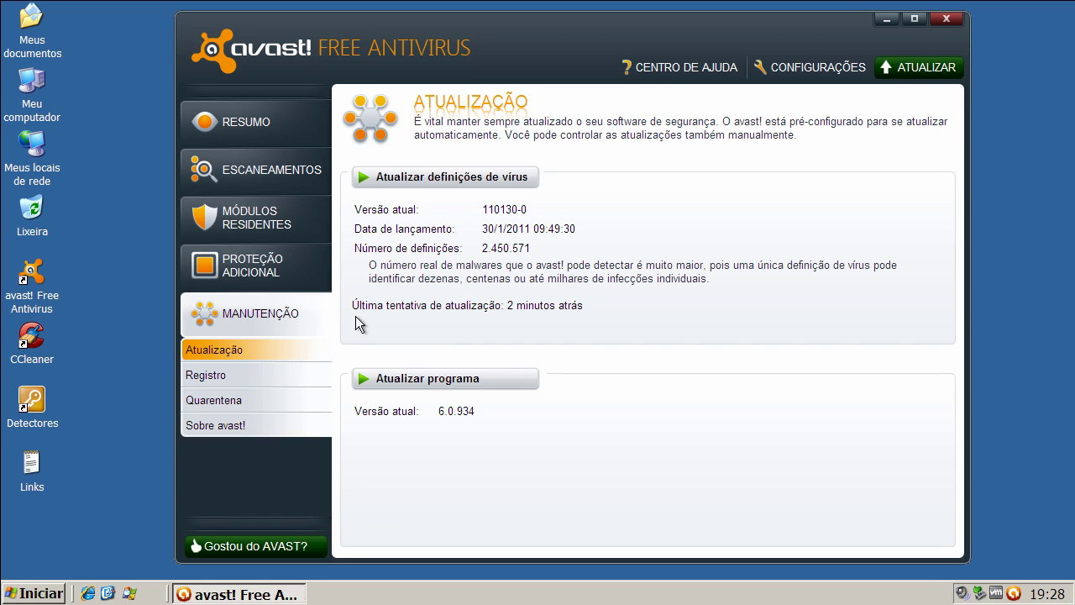
pyautogui.click(429, 178)
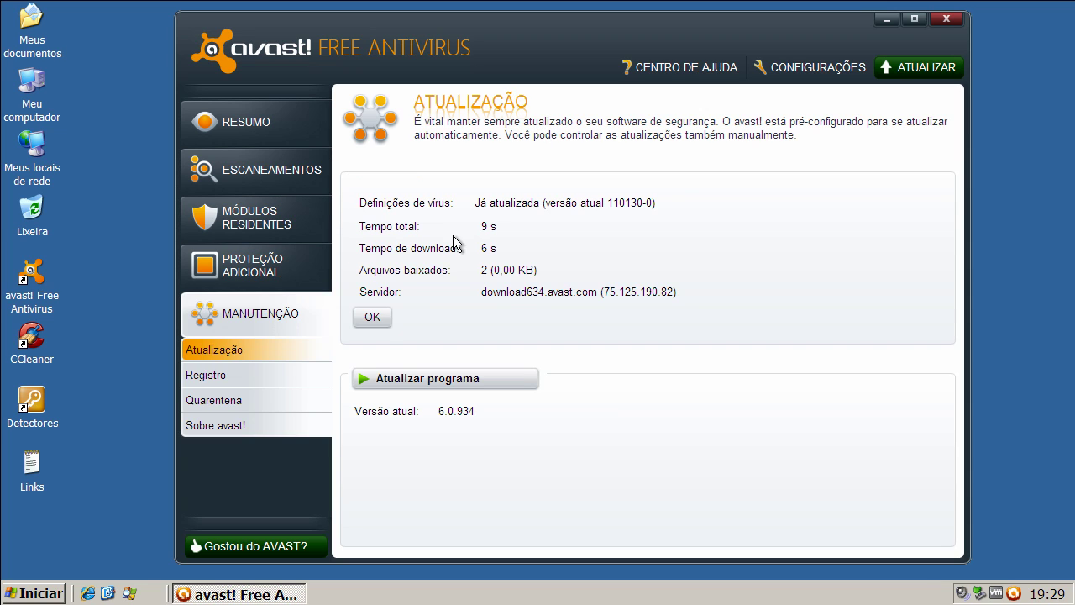
pyautogui.click(951, 20)
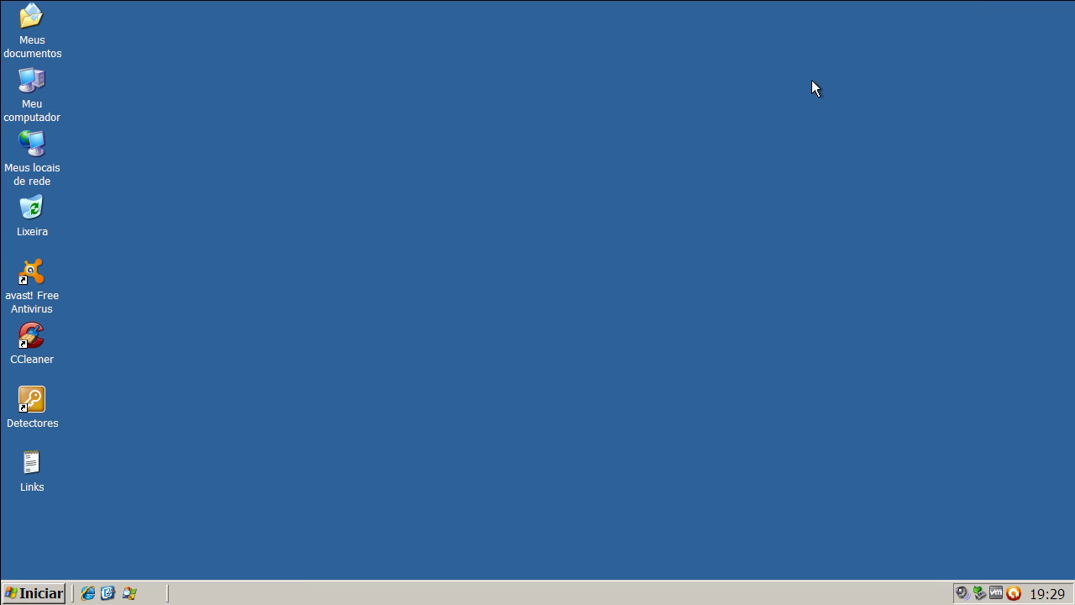
# Open Process Explorer, compare the memory use of AvastSvc.exe and AvastUI.exe, and minimize it.
pyautogui.click(130, 593)
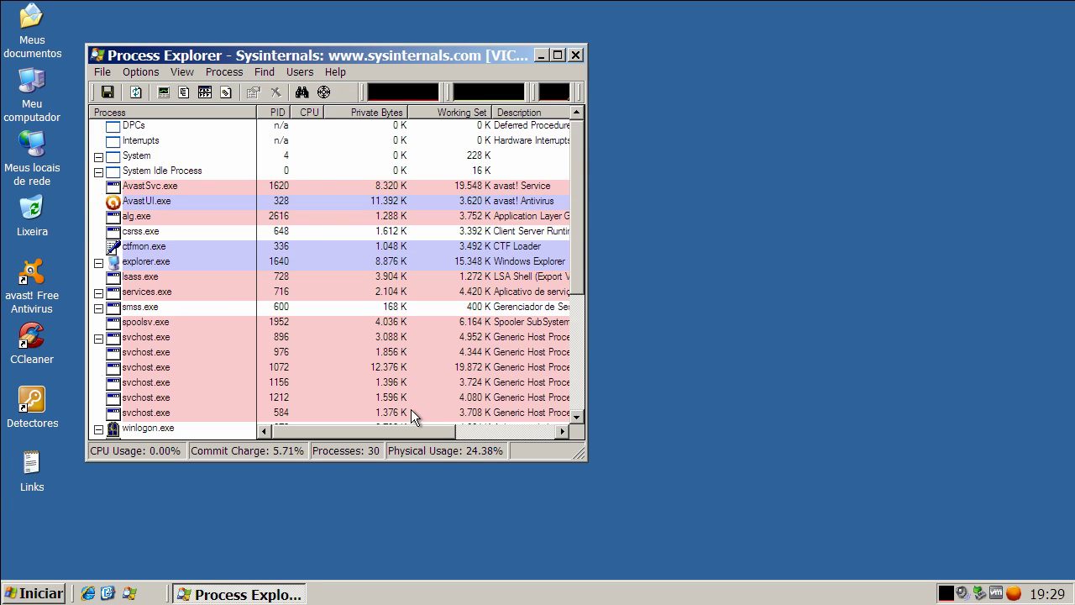
pyautogui.moveTo(413, 430); pyautogui.dragTo(437, 433)
pyautogui.click(460, 186)
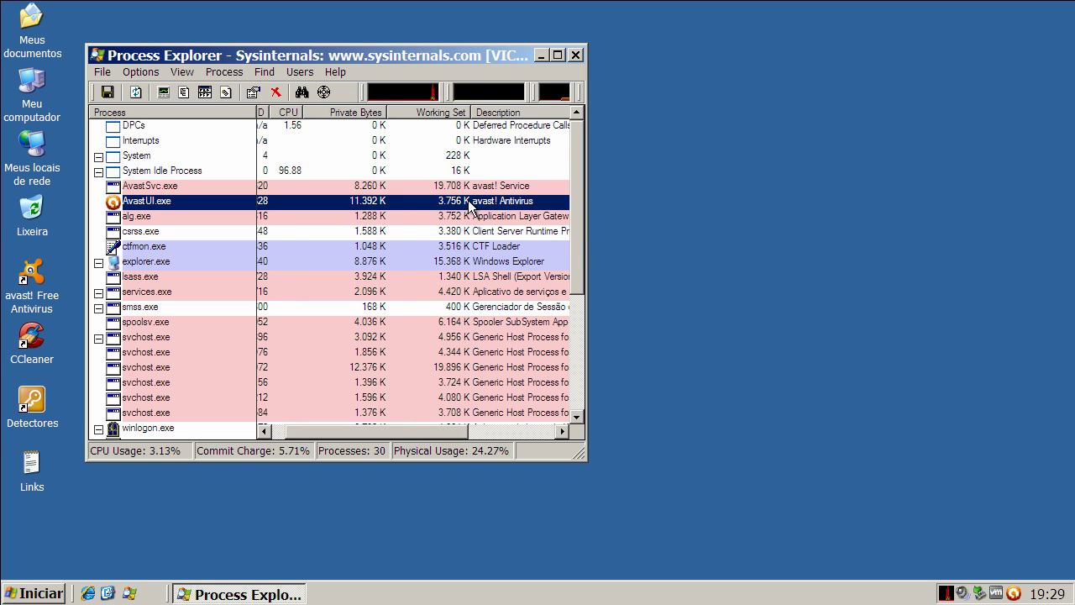
pyautogui.click(470, 201)
pyautogui.click(470, 186)
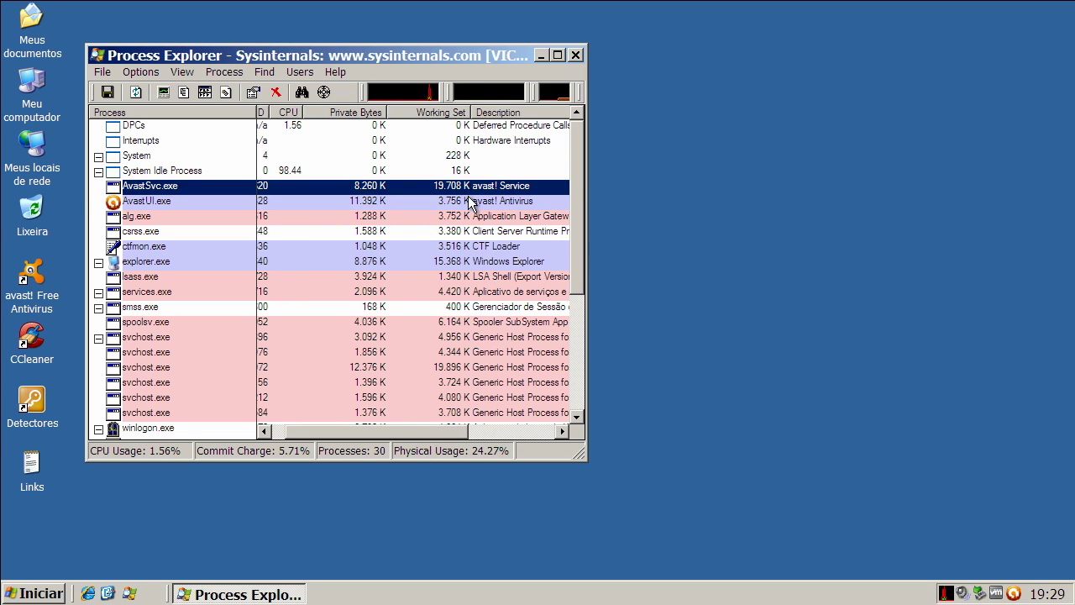
pyautogui.click(470, 202)
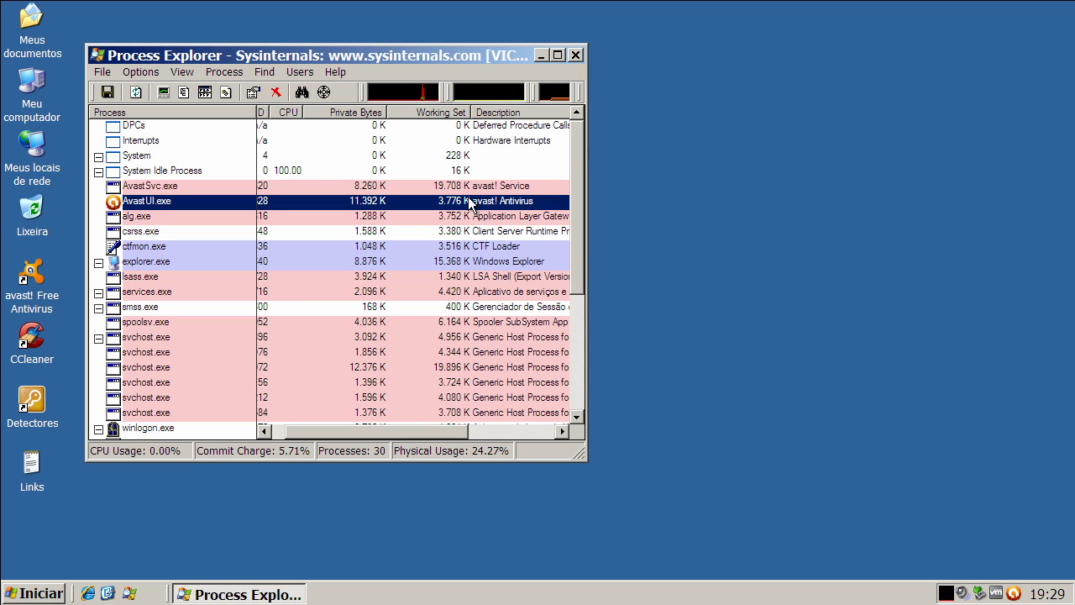
pyautogui.click(470, 186)
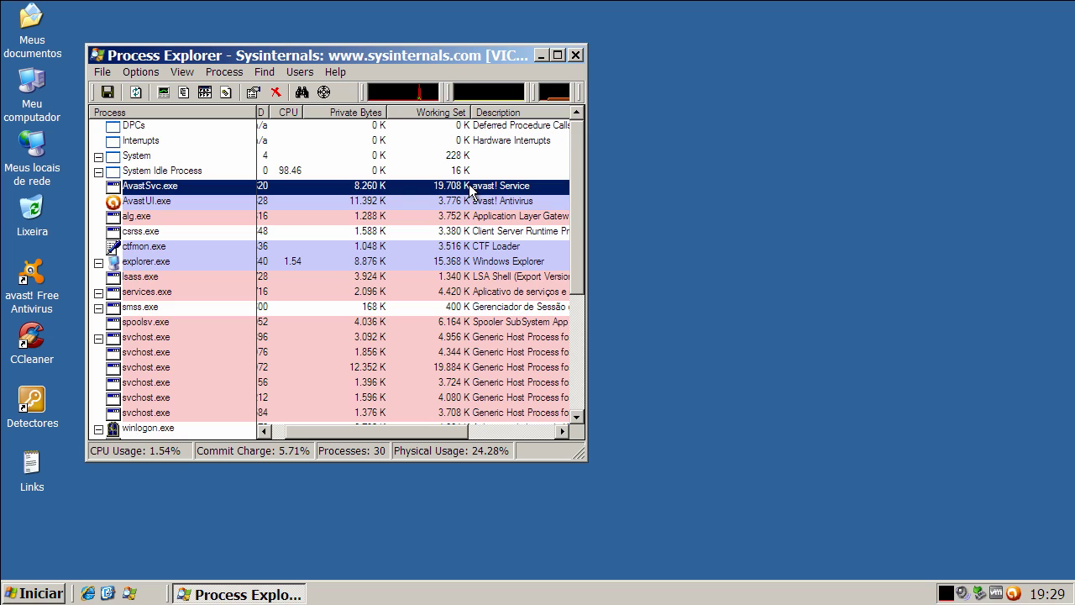
pyautogui.click(472, 201)
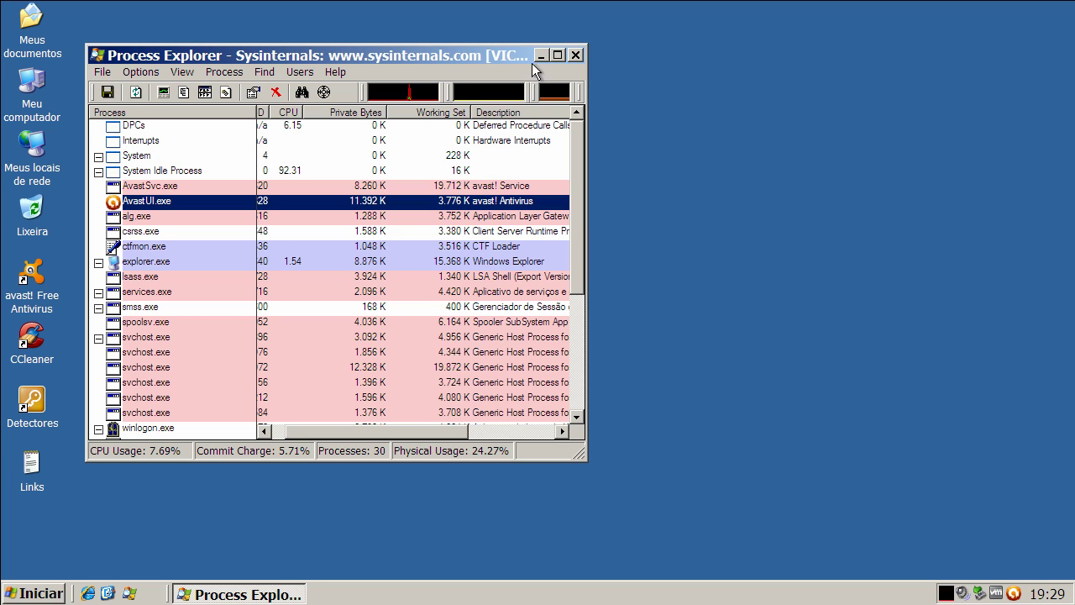
pyautogui.click(540, 55)
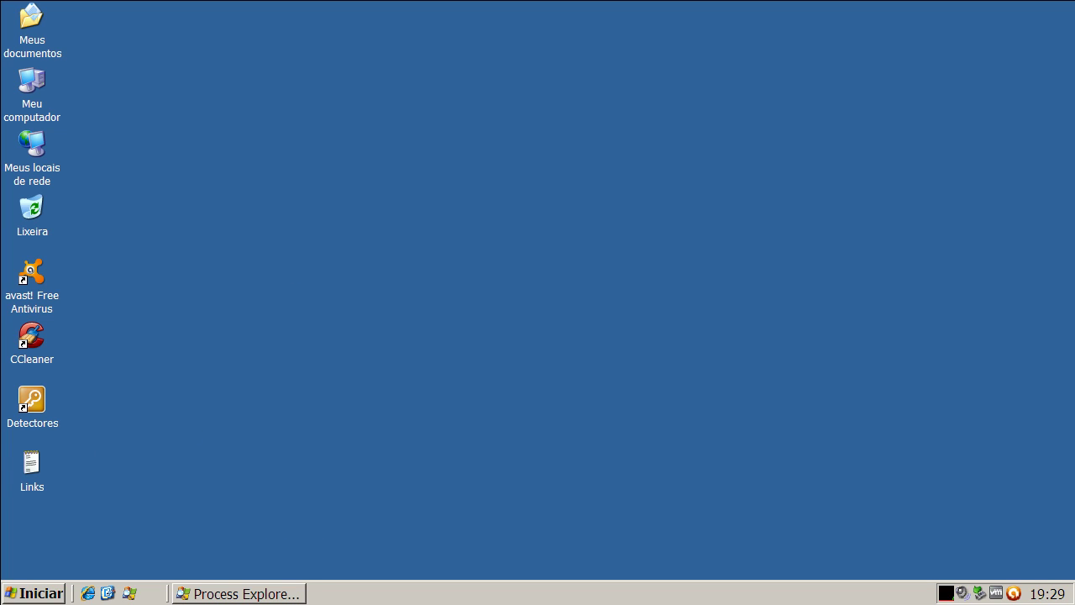
pyautogui.doubleClick(32, 463)
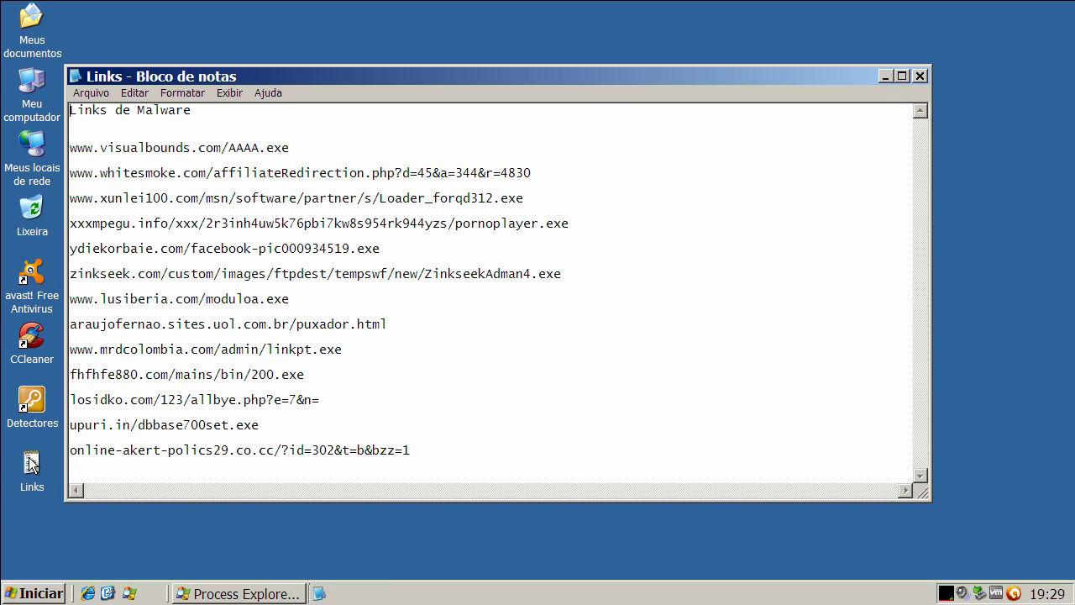
pyautogui.doubleClick(152, 147)
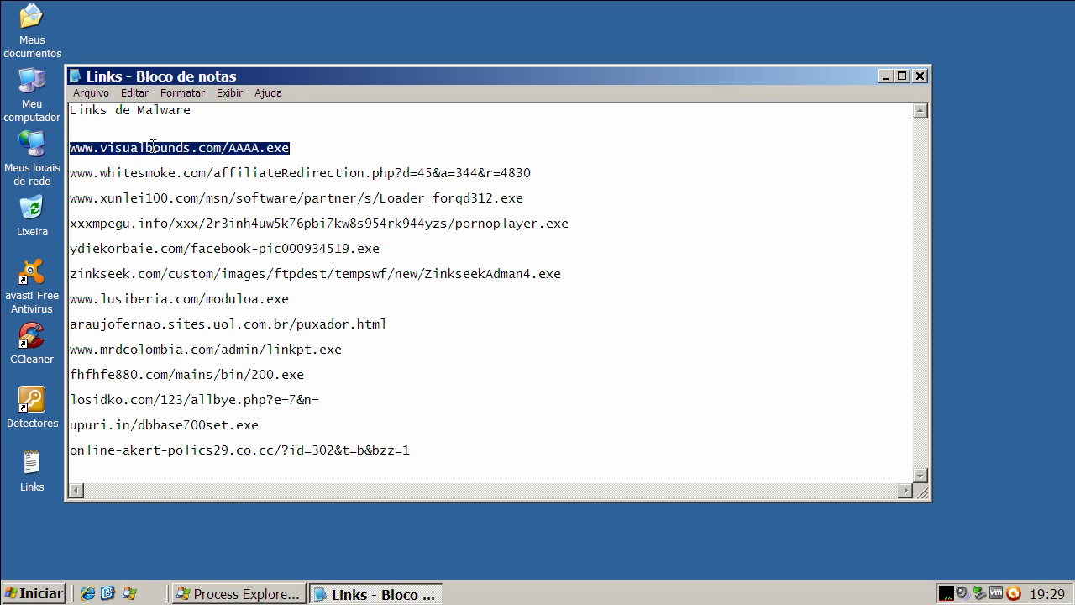
pyautogui.rightClick(152, 147)
pyautogui.click(214, 197)
pyautogui.click(886, 76)
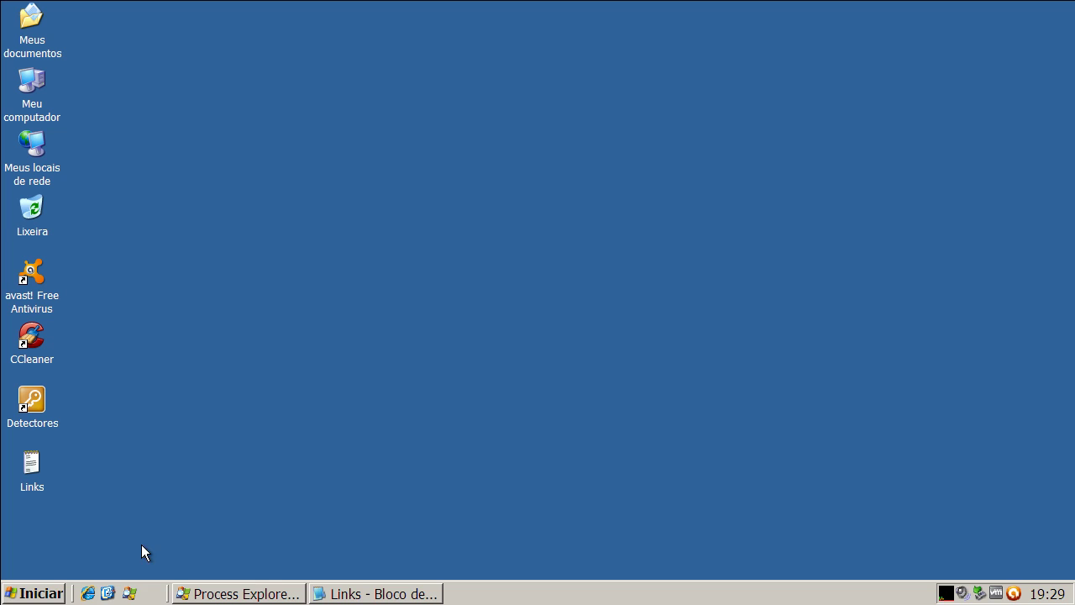
pyautogui.click(88, 593)
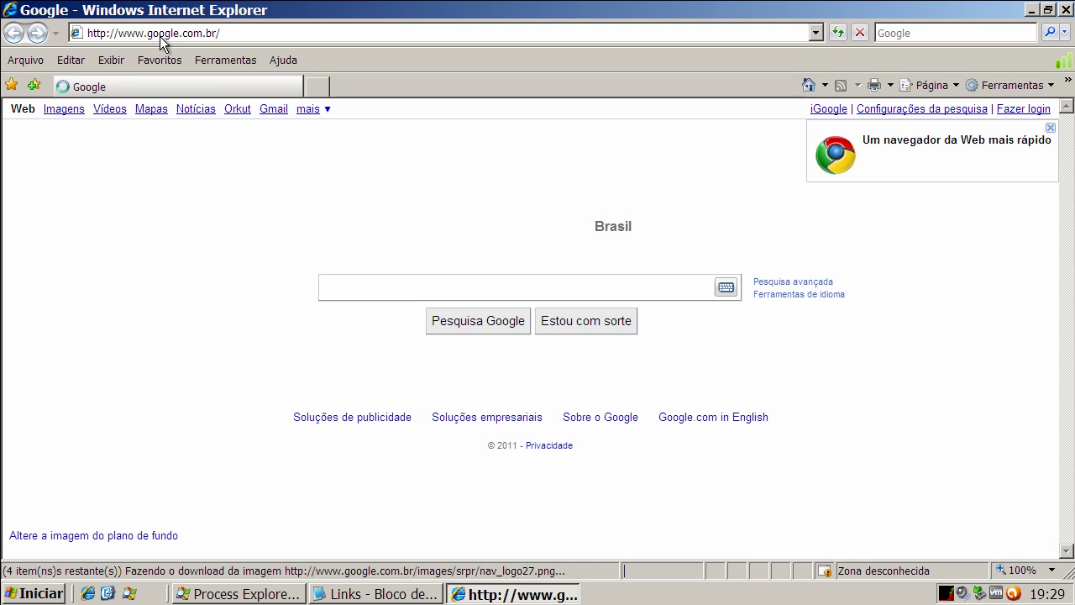
pyautogui.click(1050, 128)
pyautogui.click(202, 33)
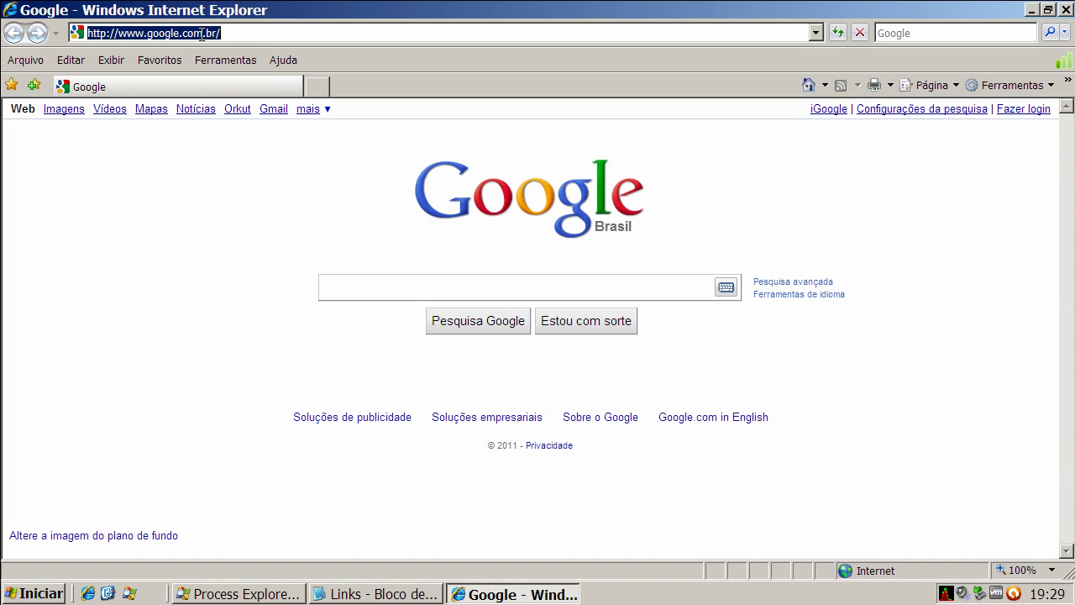
pyautogui.hotkey('ctrl', 'v')
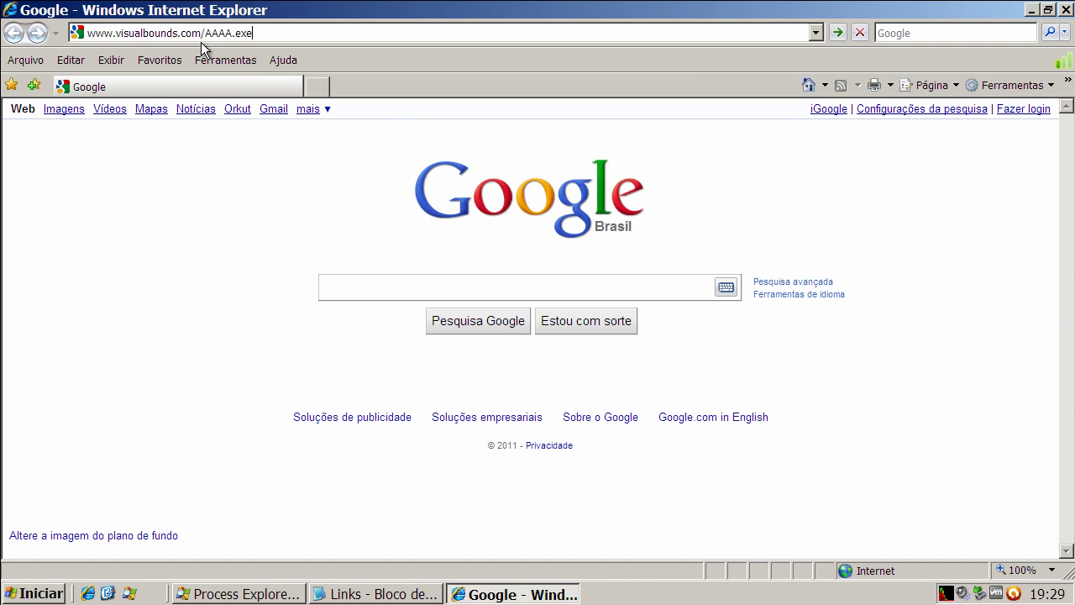
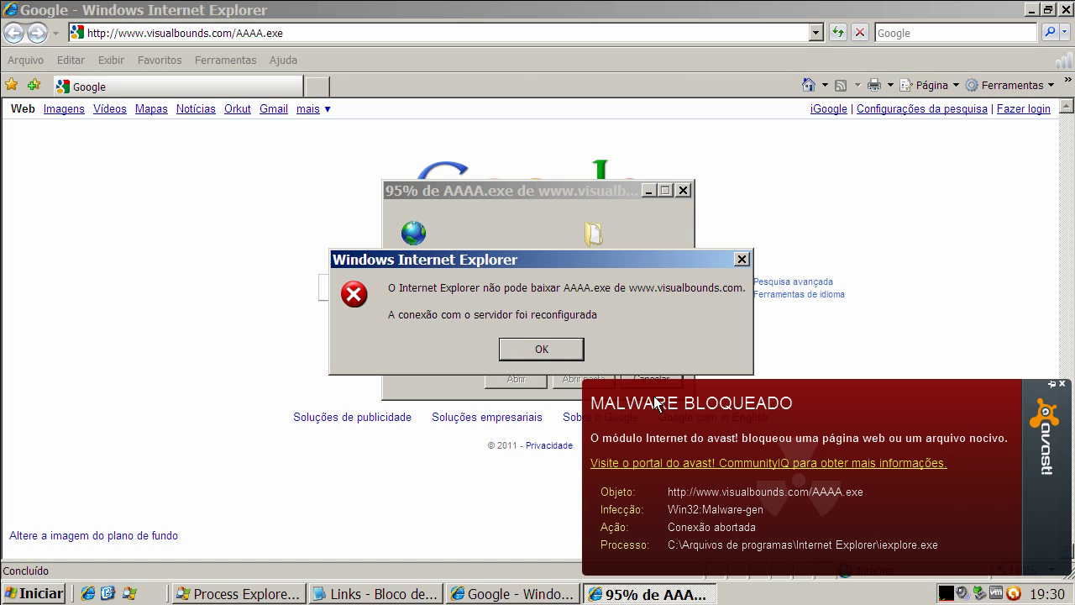
# Dismiss the download error and both avast! malware alerts for AAAA.exe.
pyautogui.click(542, 349)
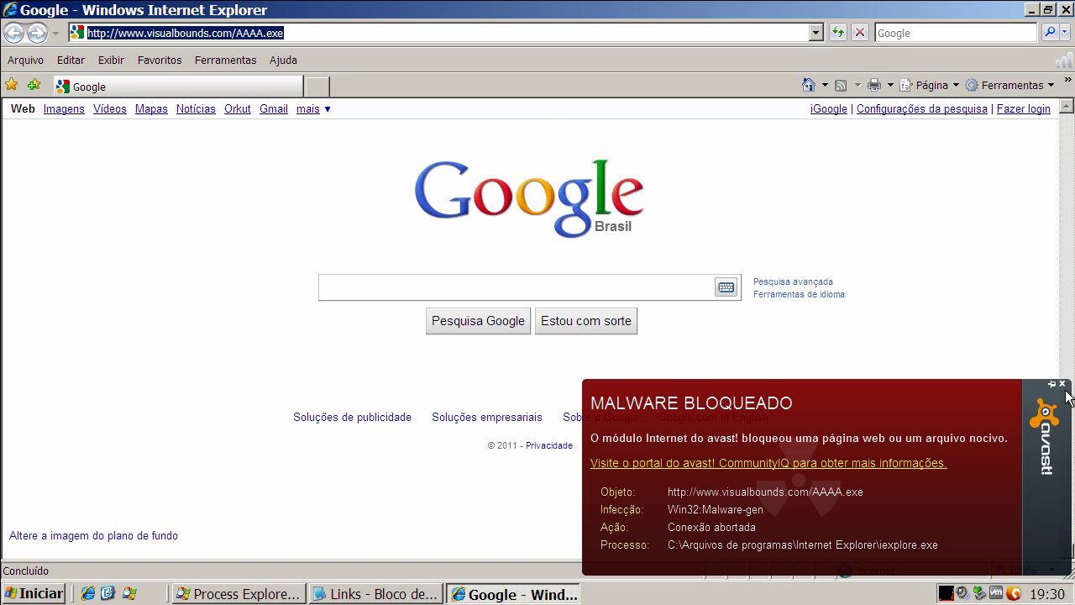
pyautogui.click(1061, 383)
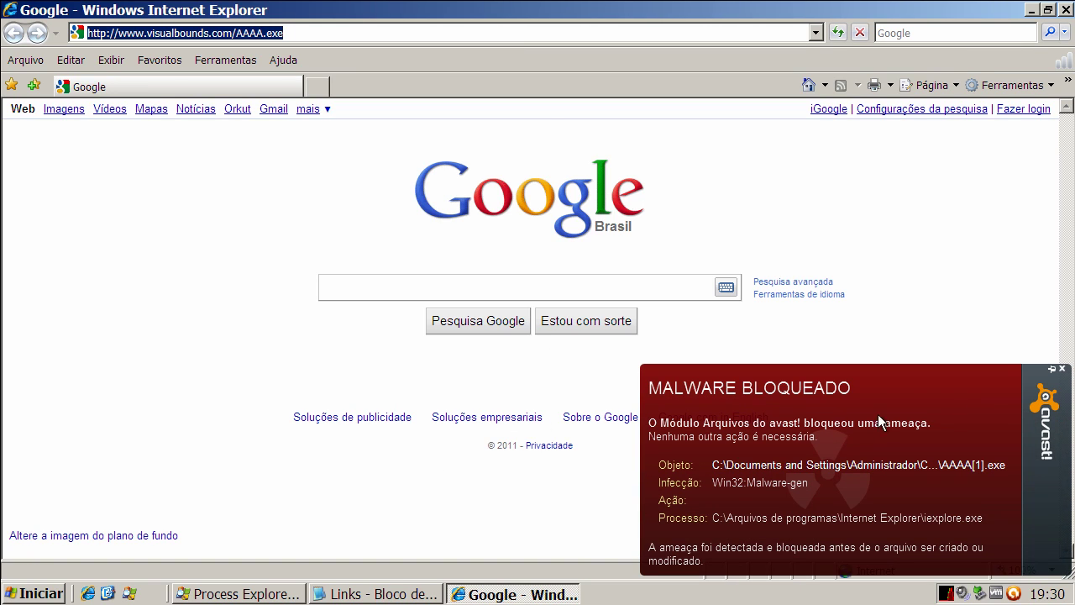
pyautogui.click(1062, 368)
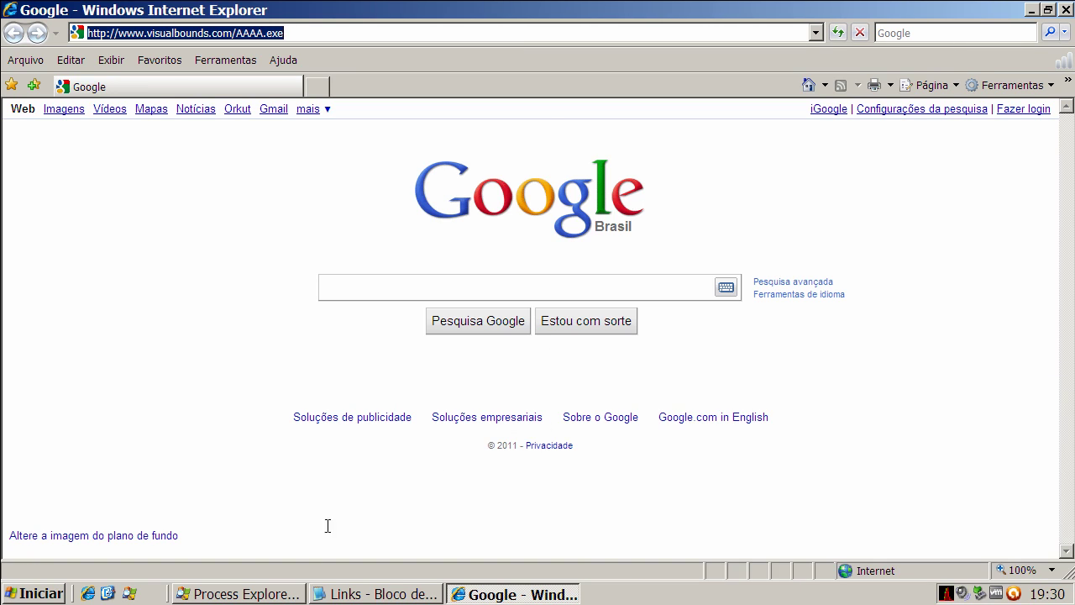
pyautogui.click(355, 593)
pyautogui.click(290, 173)
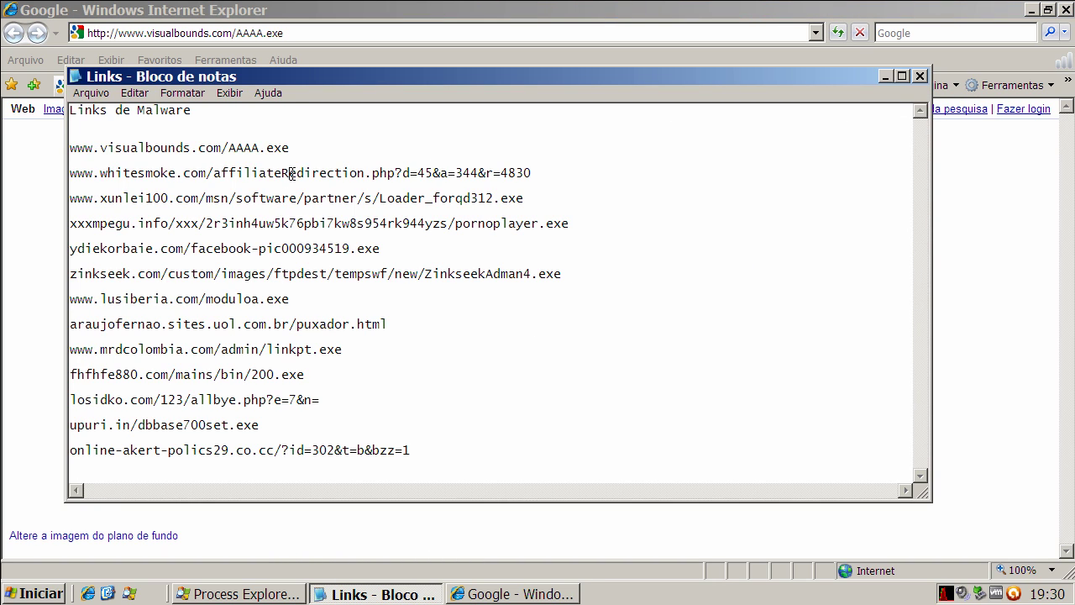
pyautogui.doubleClick(290, 173)
pyautogui.rightClick(293, 179)
pyautogui.click(318, 228)
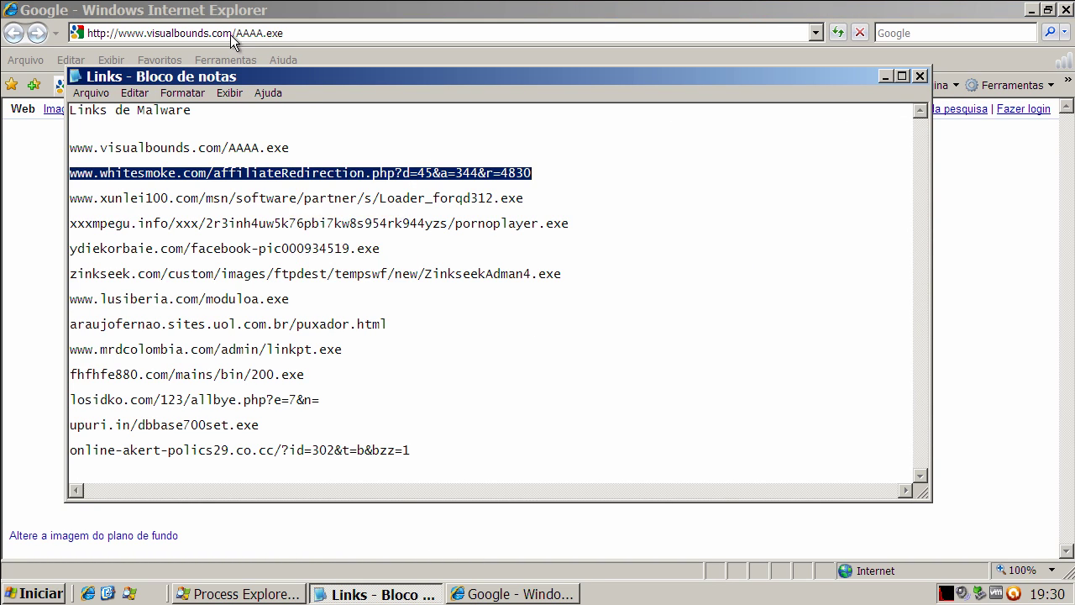
pyautogui.click(232, 35)
pyautogui.click(231, 34)
pyautogui.write('/AAAA.exe')
pyautogui.moveTo(312, 34); pyautogui.dragTo(15, 23)
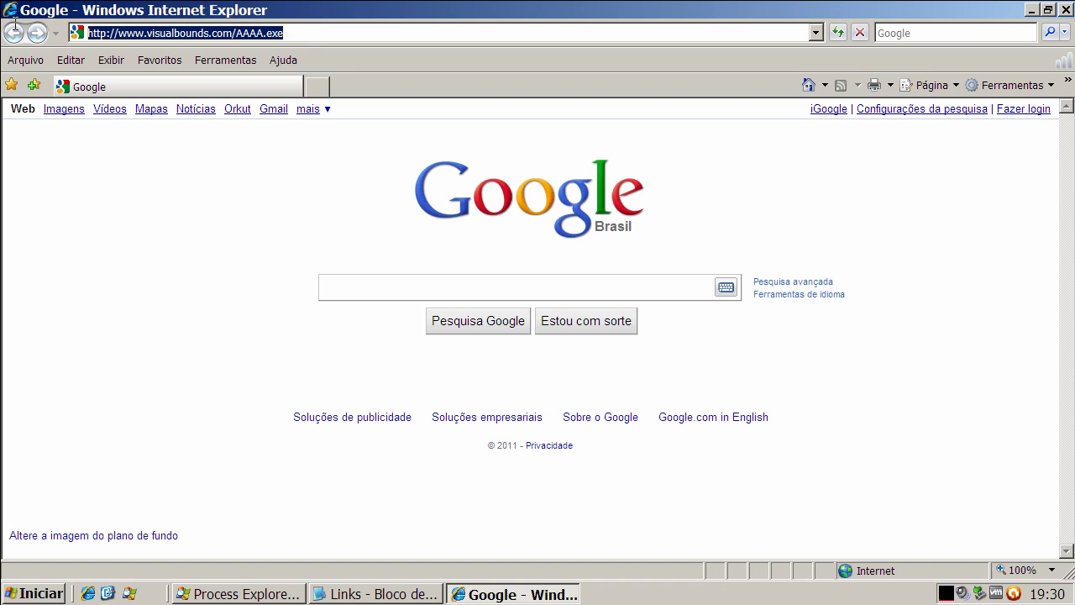
pyautogui.hotkey('ctrl', 'v')
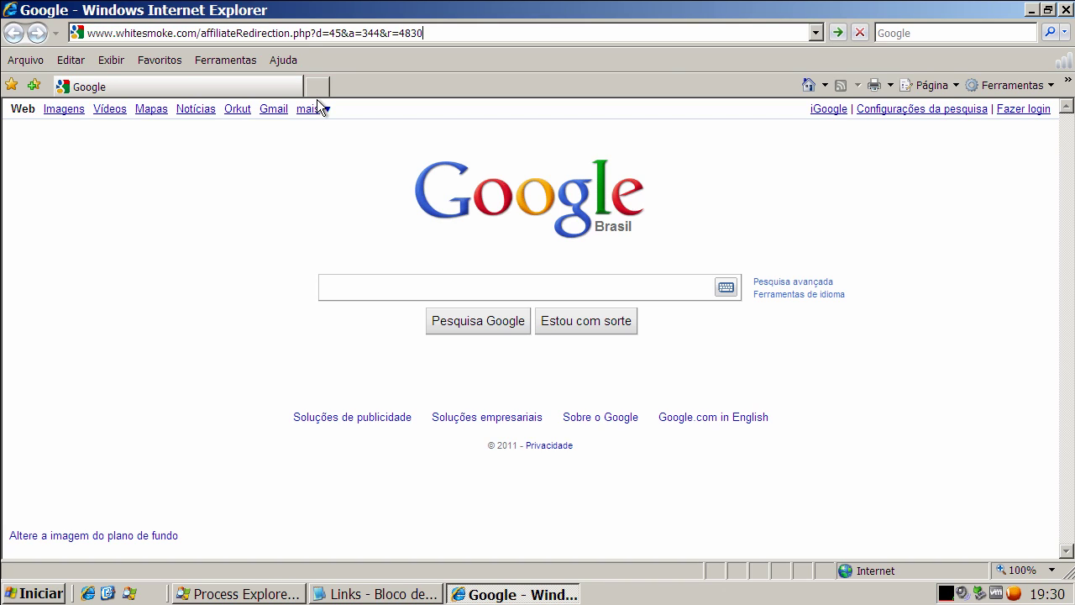
pyautogui.press('Return')
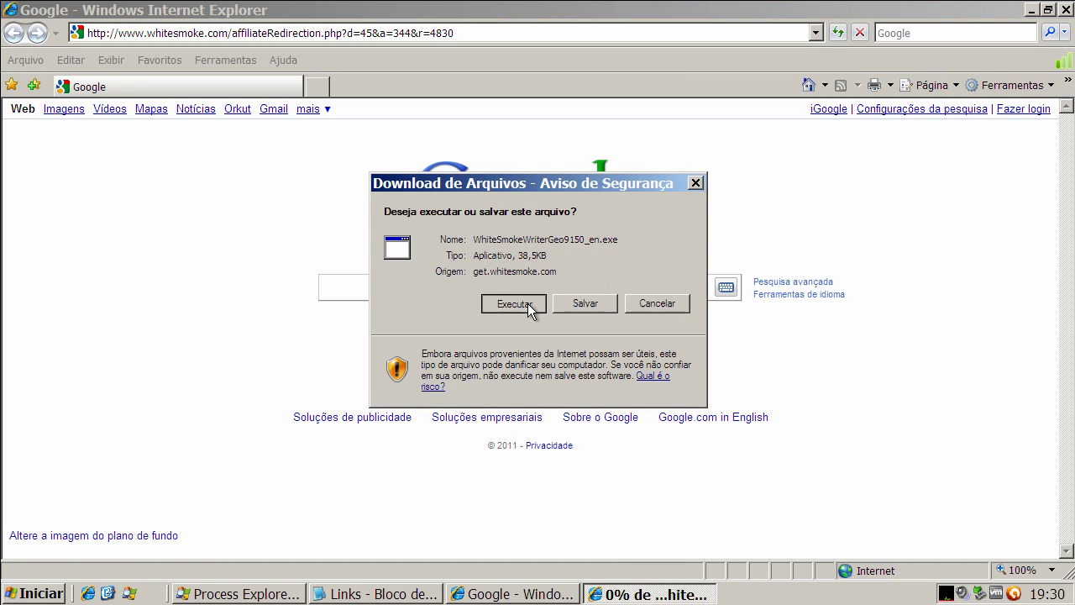
# Run WhiteSmokeWriterGeo9150_en.exe, install WhiteSmoke Writer 2010+ with the facemoods offer accepted, and minimize the installer.
pyautogui.click(527, 303)
pyautogui.click(588, 283)
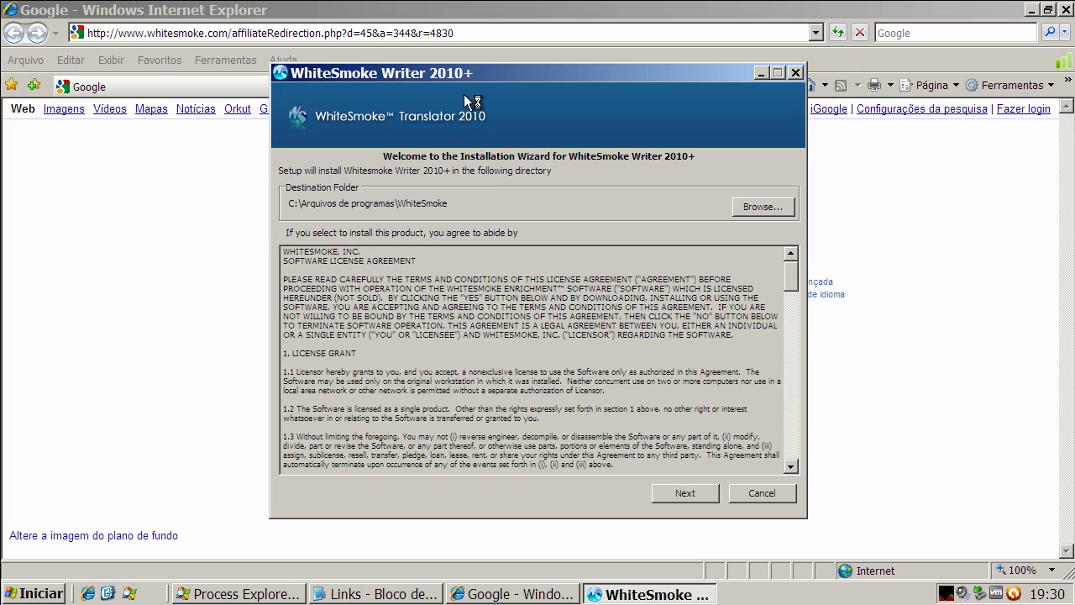
pyautogui.click(685, 496)
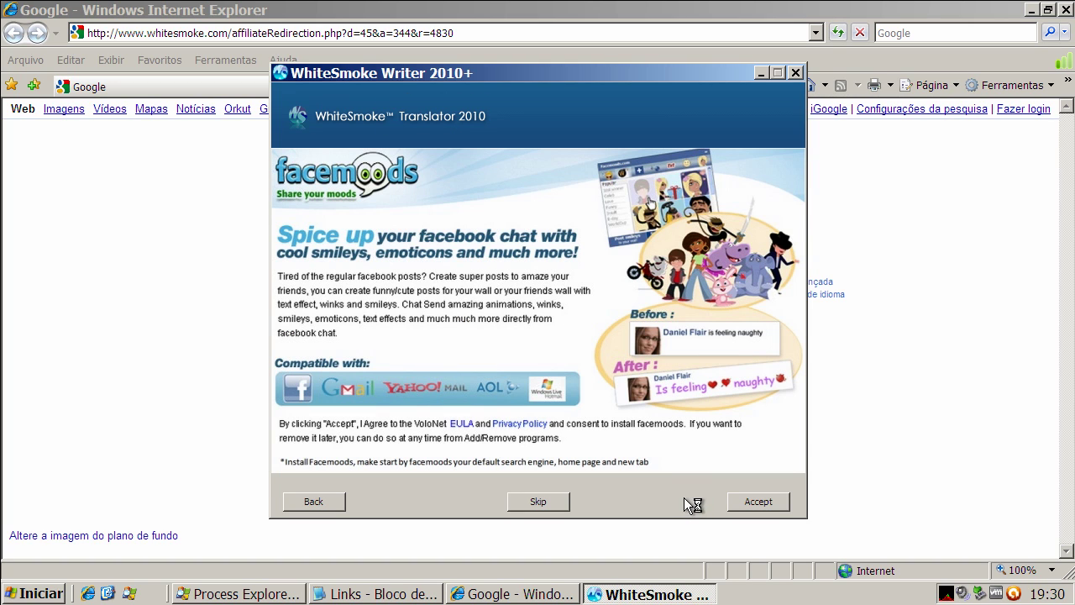
pyautogui.click(771, 506)
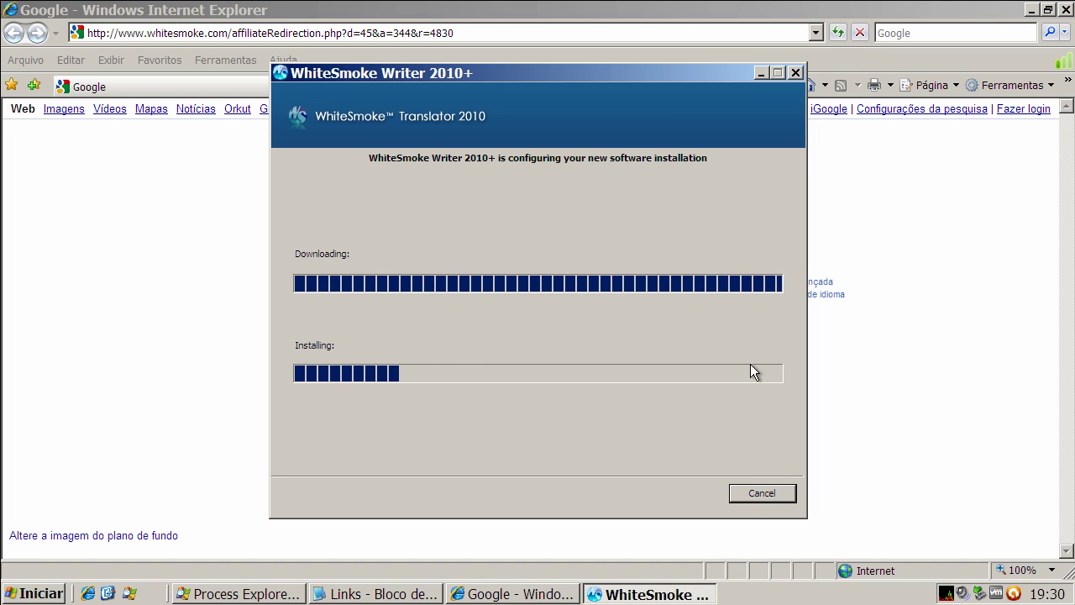
pyautogui.click(762, 72)
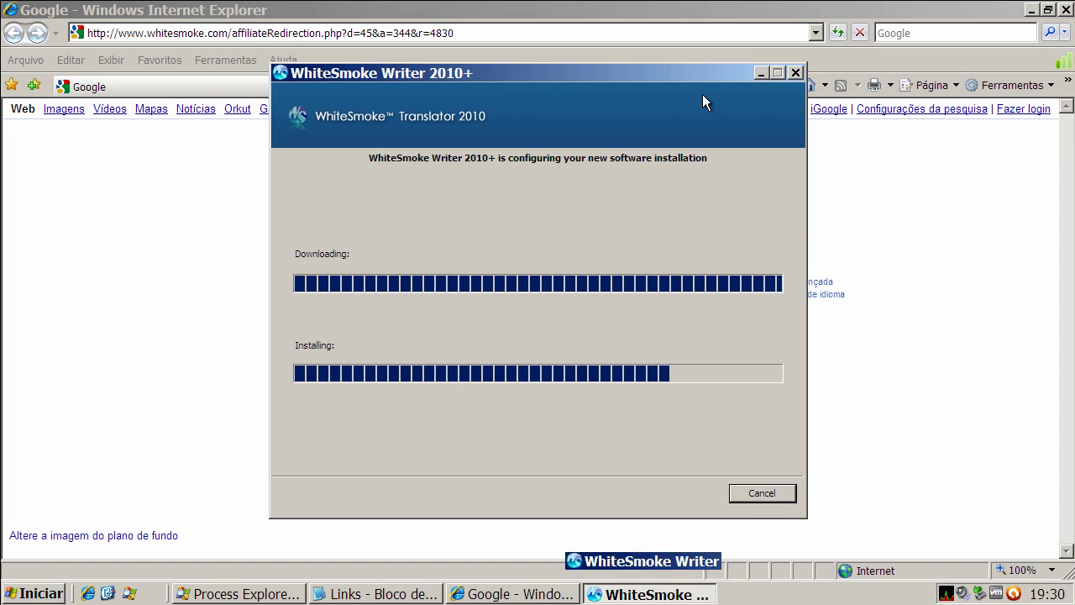
pyautogui.click(376, 594)
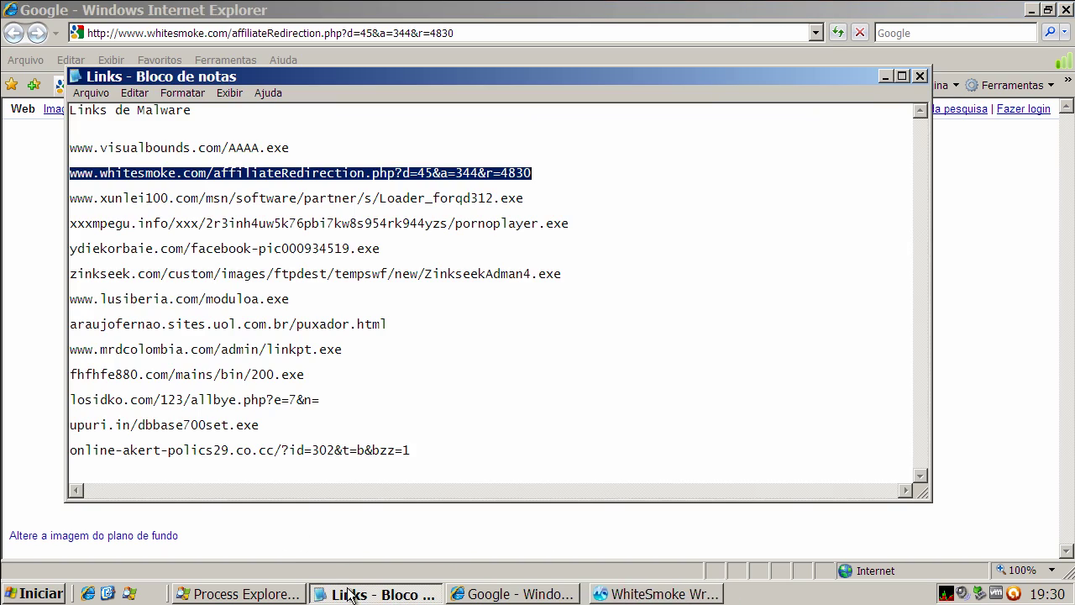
pyautogui.doubleClick(225, 198)
pyautogui.rightClick(227, 205)
pyautogui.click(272, 251)
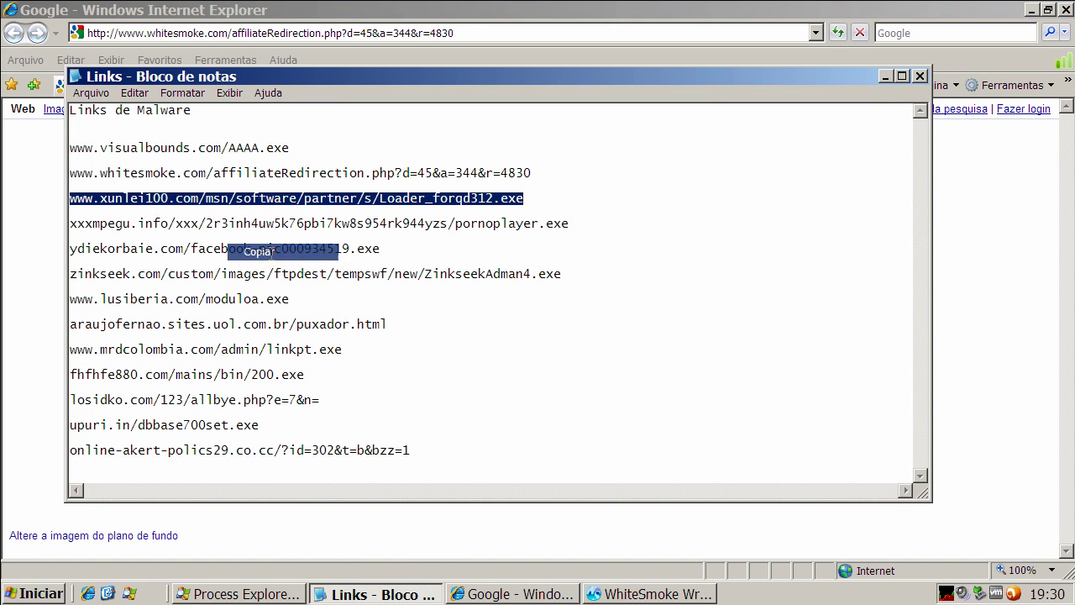
pyautogui.click(886, 77)
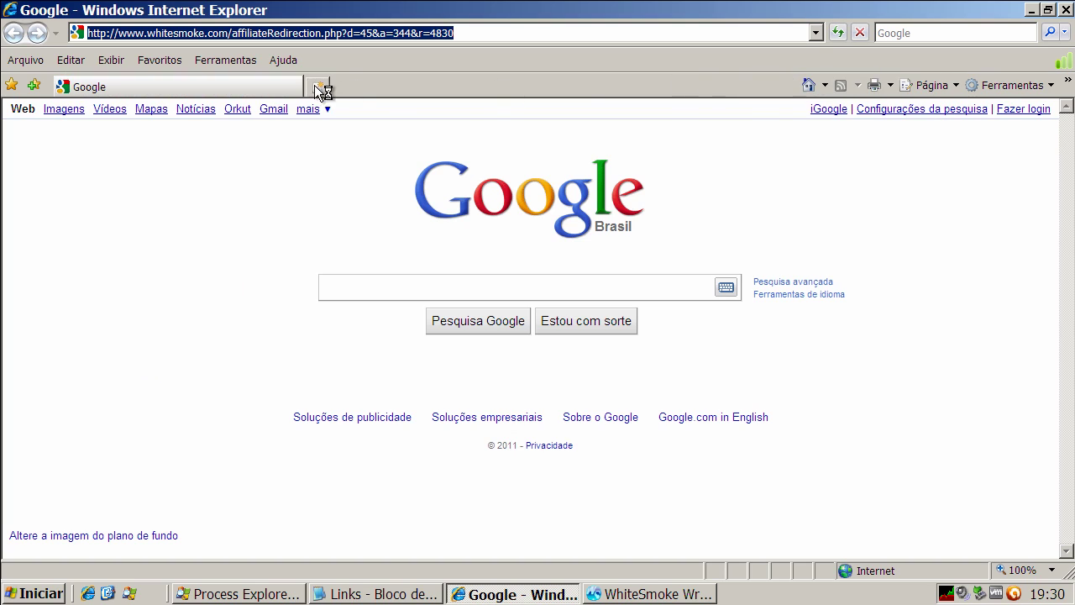
# Replace the browser address with the copied Loader_forqd312.exe link and load it.
pyautogui.rightClick(336, 31)
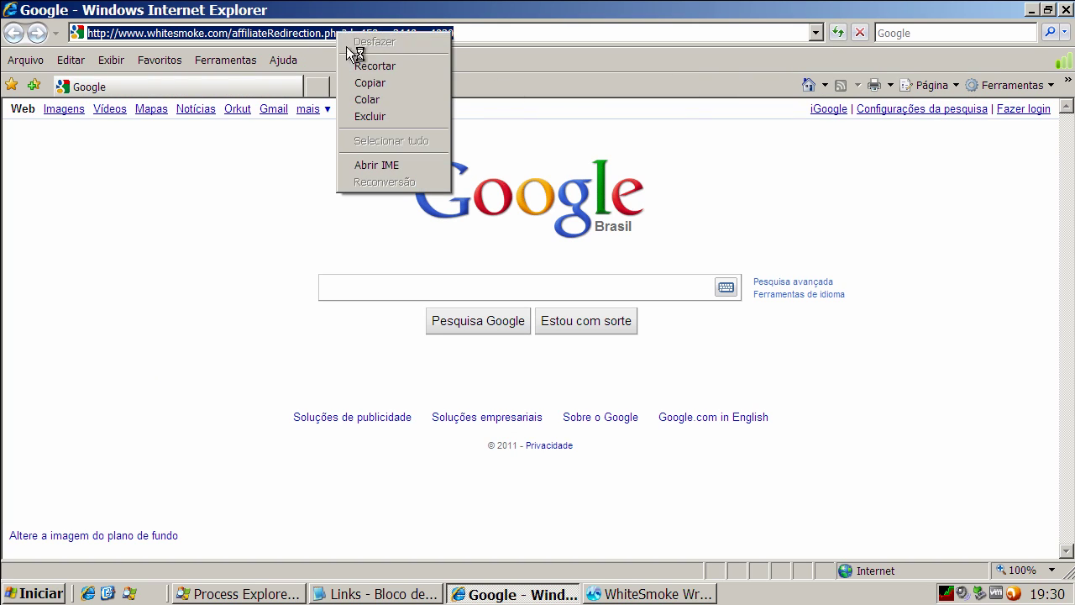
pyautogui.click(374, 97)
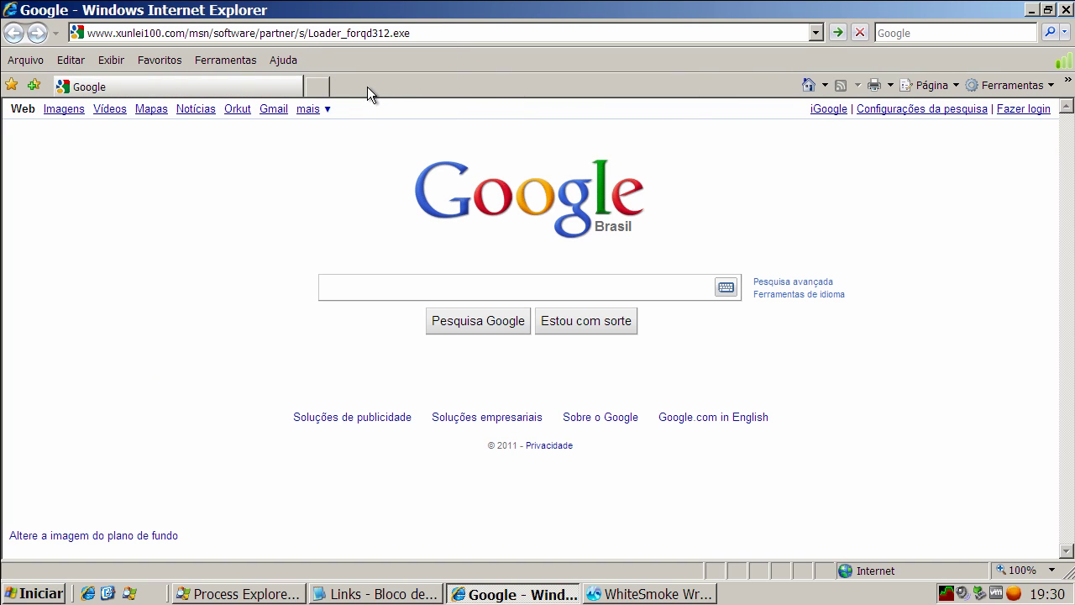
pyautogui.press('Return')
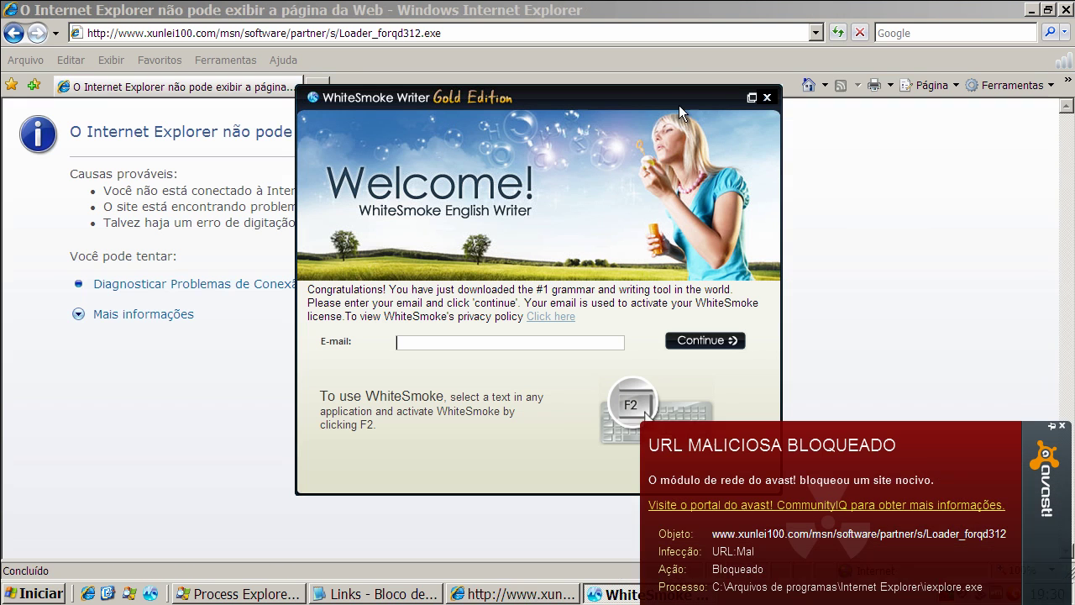
# Close the WhiteSmoke registration window, confirming the prompt, and dismiss the avast! alert for the xunlei100.com link.
pyautogui.click(767, 97)
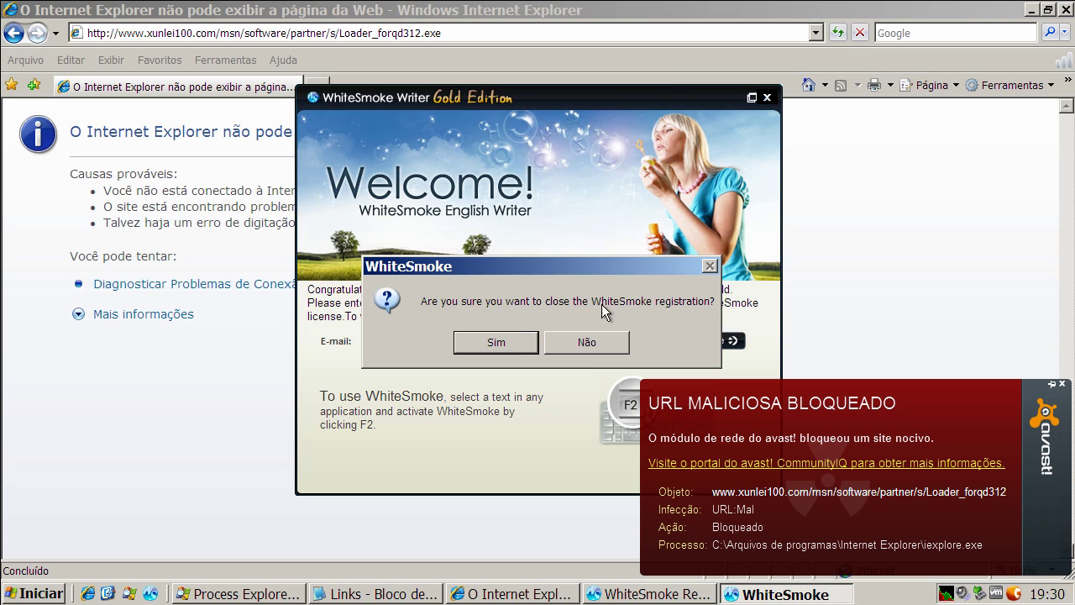
pyautogui.click(511, 341)
pyautogui.click(768, 97)
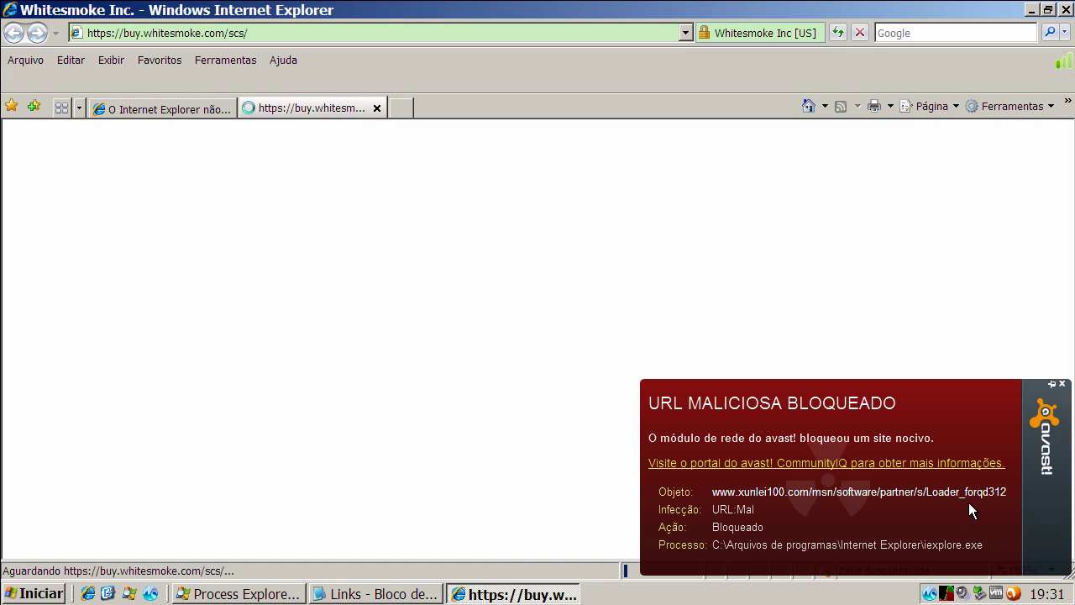
pyautogui.click(1062, 385)
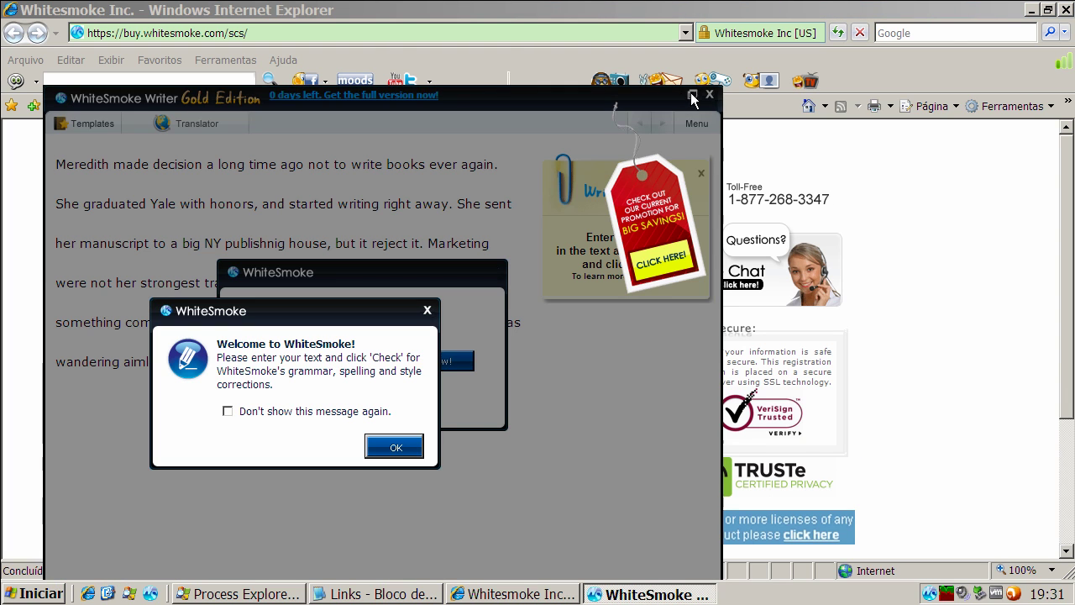
# Dismiss the WhiteSmoke welcome message with "Don't show this message again" enabled and close WhiteSmoke Writer.
pyautogui.click(228, 411)
pyautogui.click(394, 446)
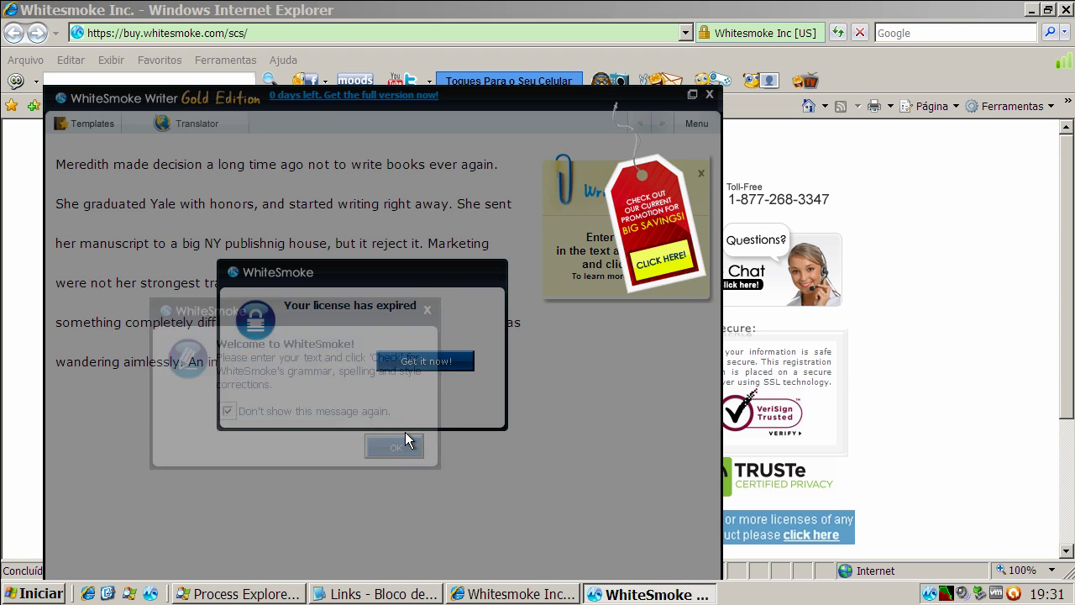
pyautogui.click(708, 94)
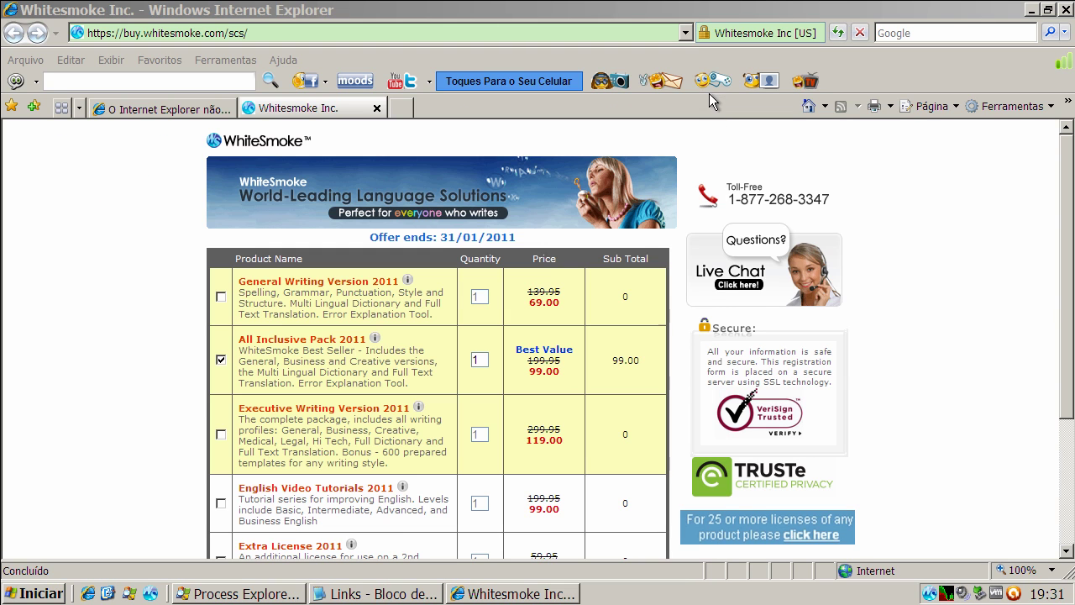
# Close Internet Explorer with all its tabs and reopen it.
pyautogui.click(1066, 11)
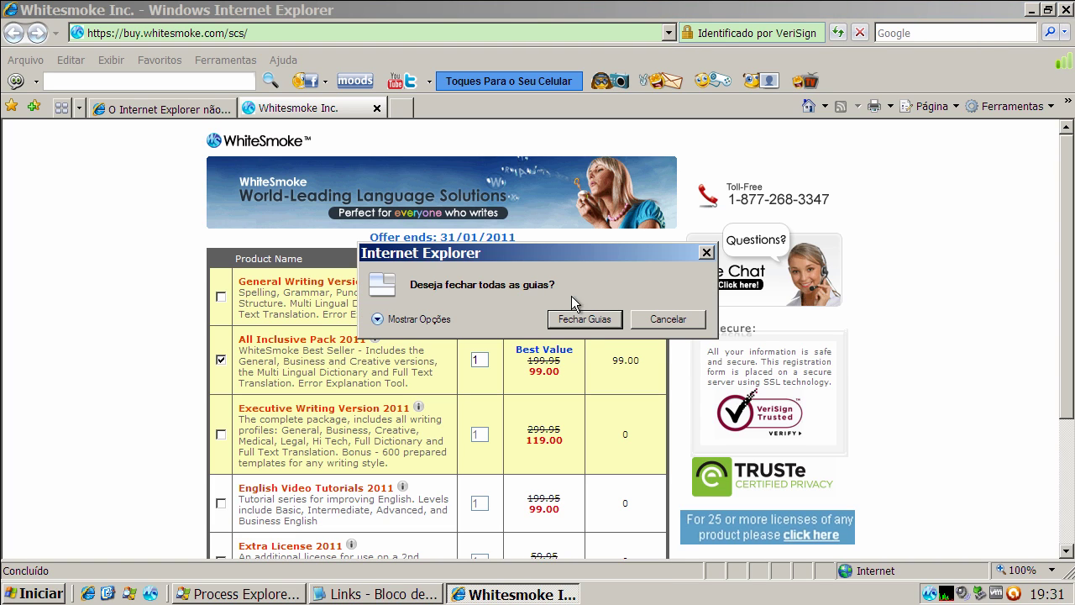
pyautogui.click(585, 320)
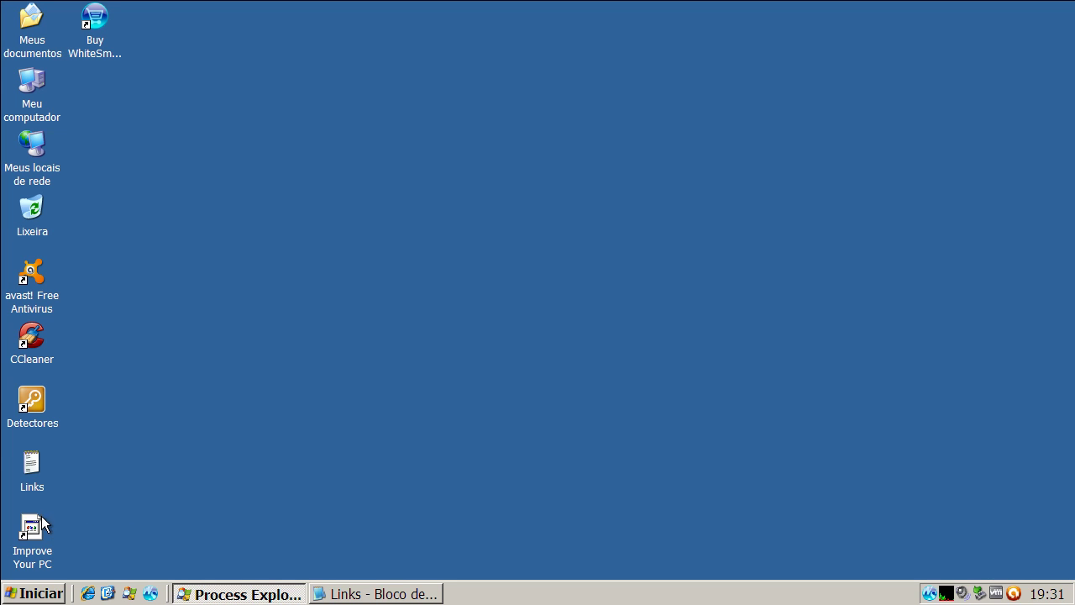
pyautogui.click(88, 594)
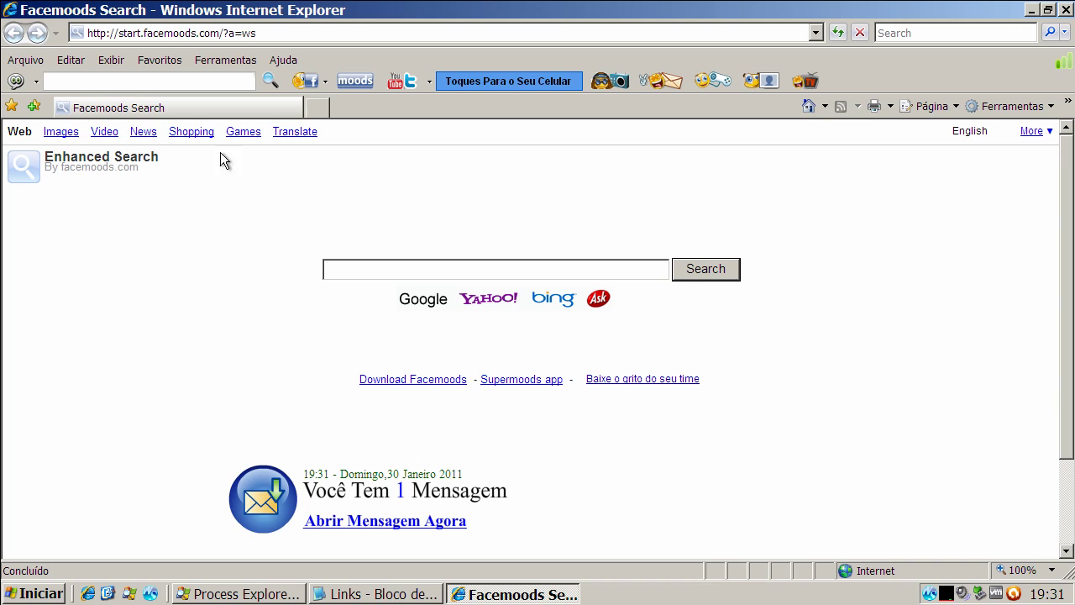
# Check the home page address in Internet Options and close the dialog without changing anything.
pyautogui.click(228, 62)
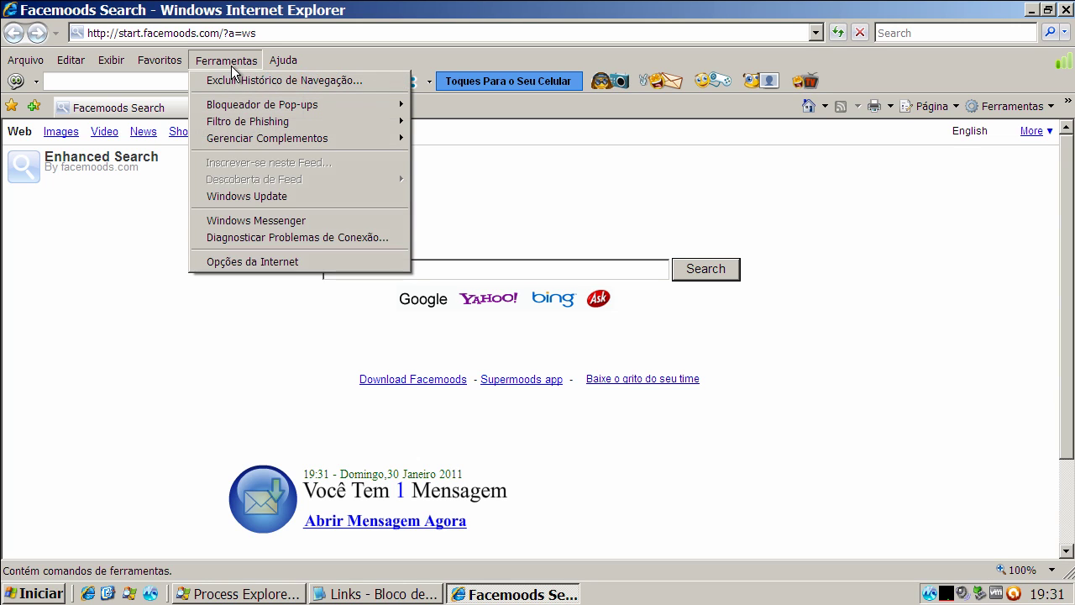
pyautogui.click(246, 262)
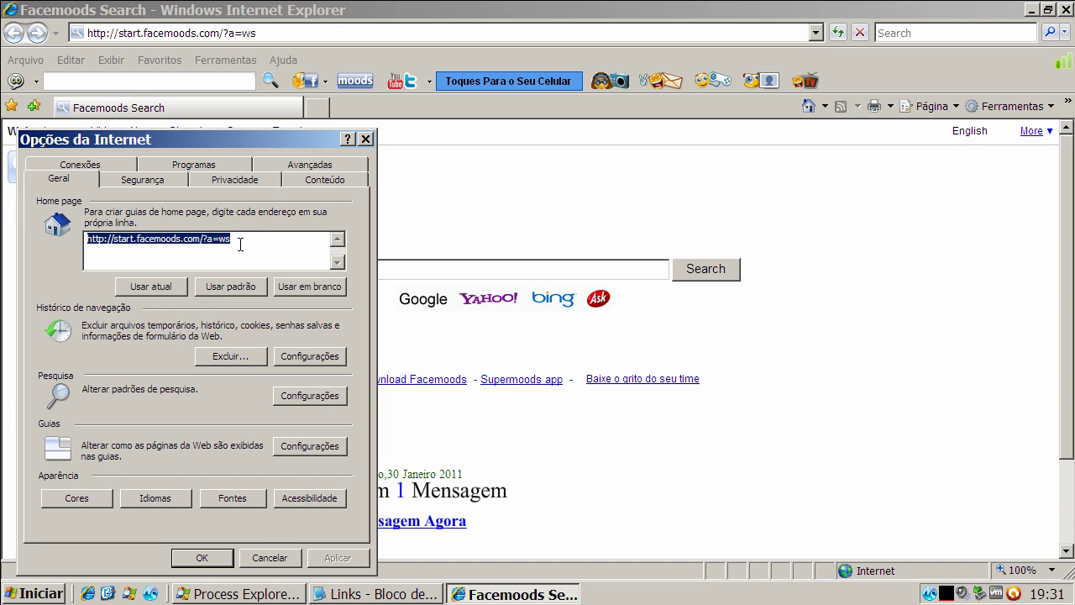
pyautogui.click(267, 558)
# Return to the Links file in Notepad and copy the xxxmpegu.info link ending in pornoplayer.exe.
pyautogui.click(345, 593)
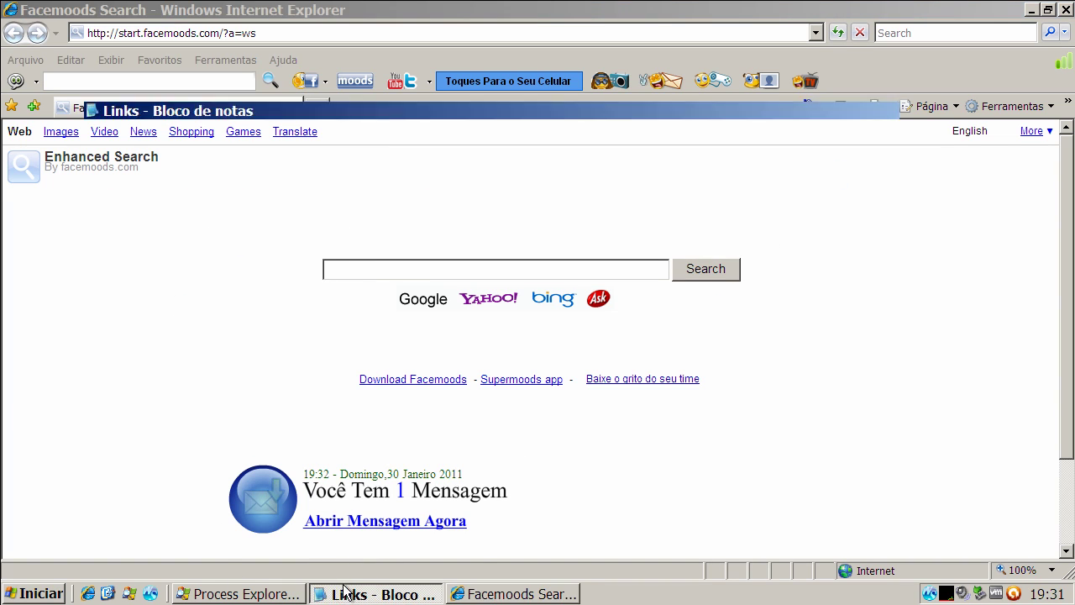
pyautogui.doubleClick(314, 223)
pyautogui.rightClick(316, 224)
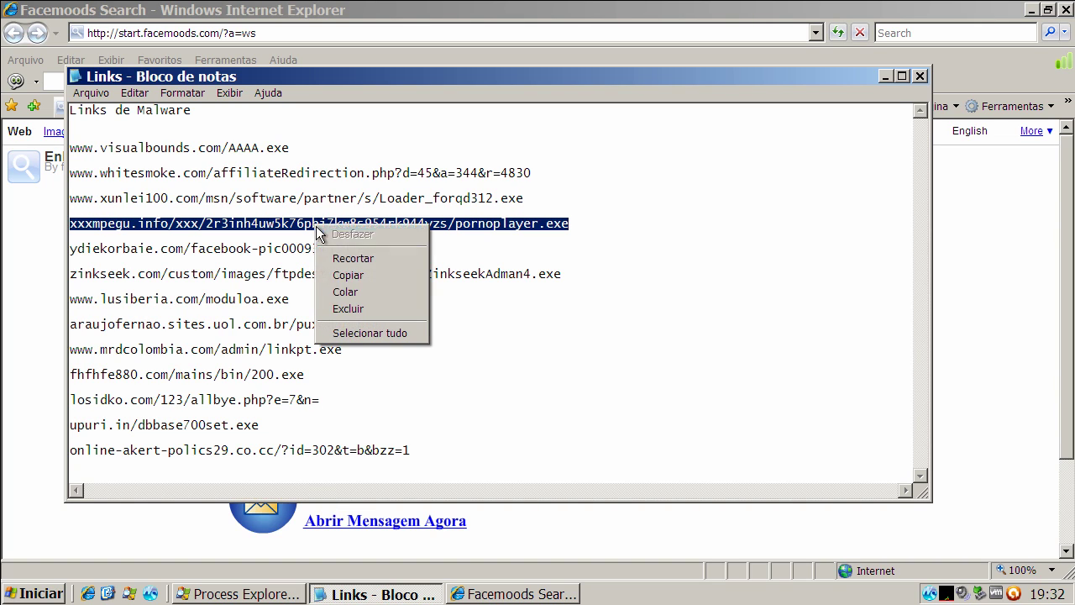
pyautogui.click(352, 274)
# Load the copied pornoplayer.exe link in Internet Explorer, dismiss the avast! alert, and go back to the home page.
pyautogui.click(240, 31)
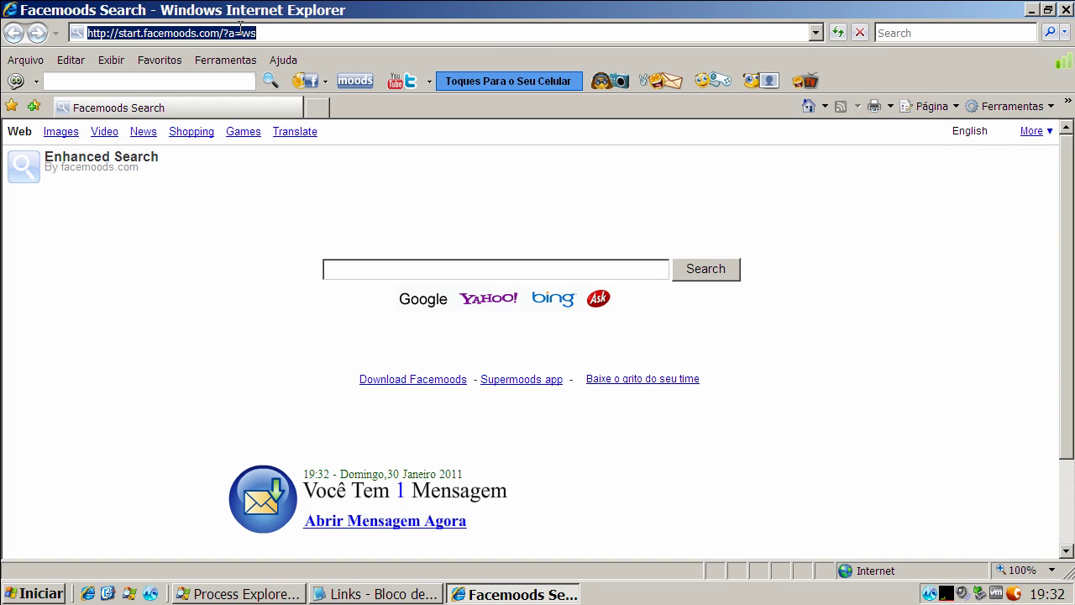
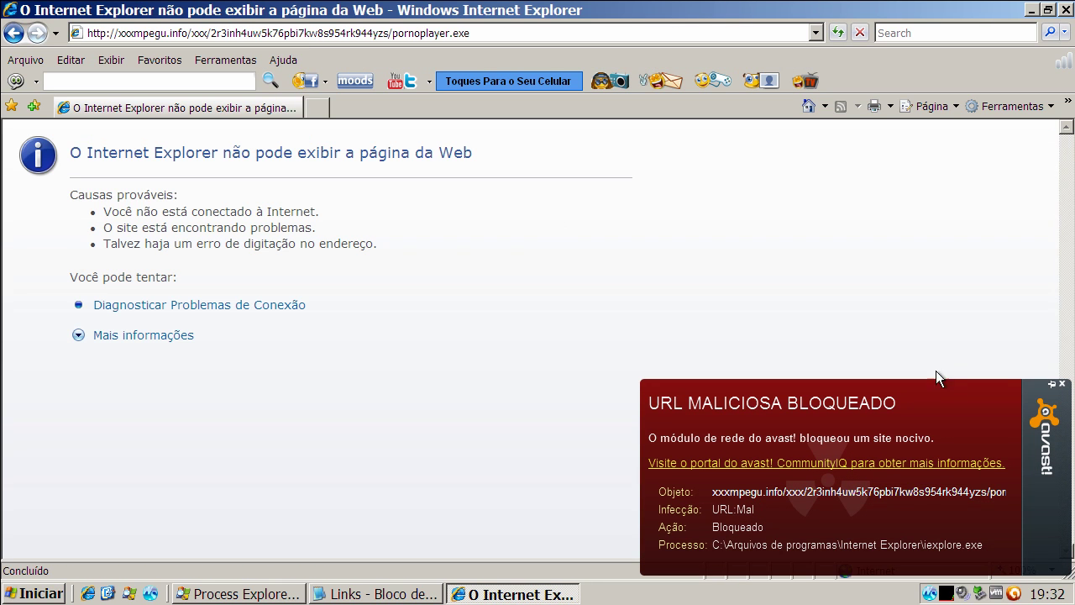
pyautogui.click(1062, 384)
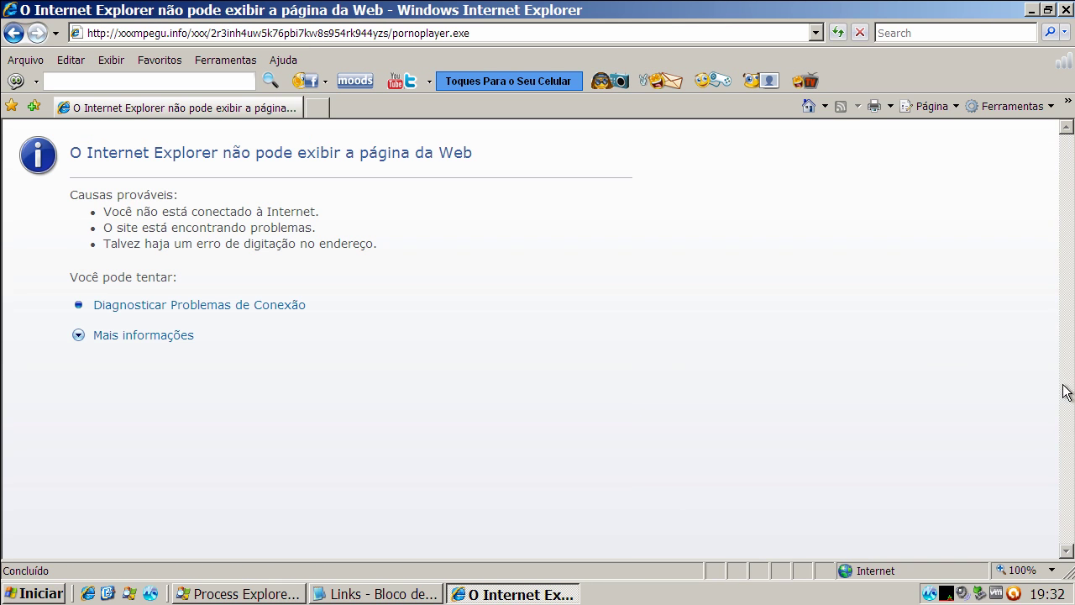
pyautogui.click(809, 105)
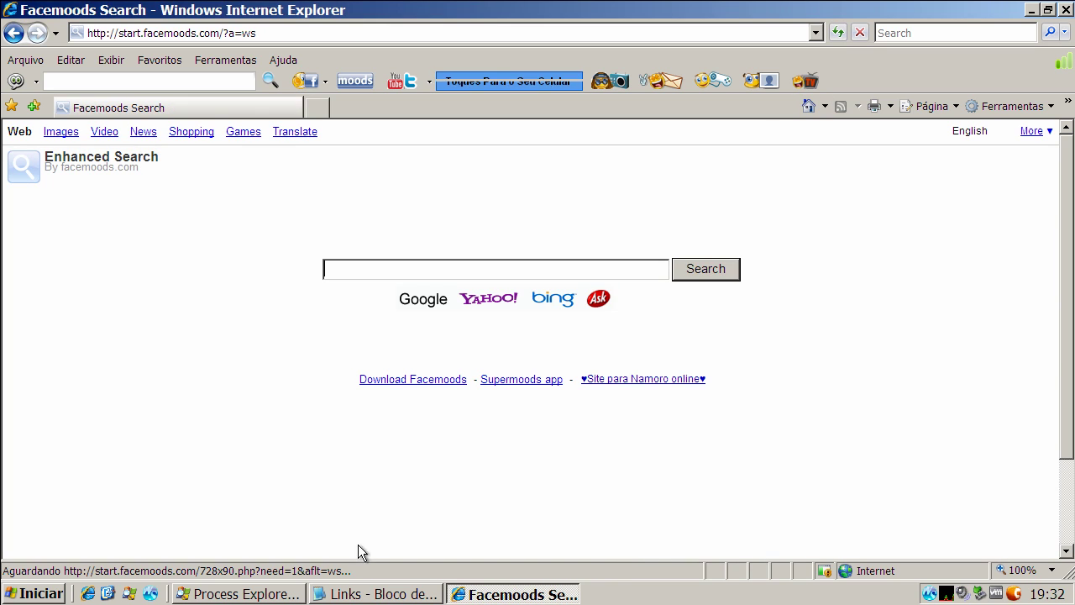
# Copy the link ydiekorbaie.com/facebook-pic000934519.exe from the Links file in Notepad.
pyautogui.click(372, 593)
pyautogui.doubleClick(288, 248)
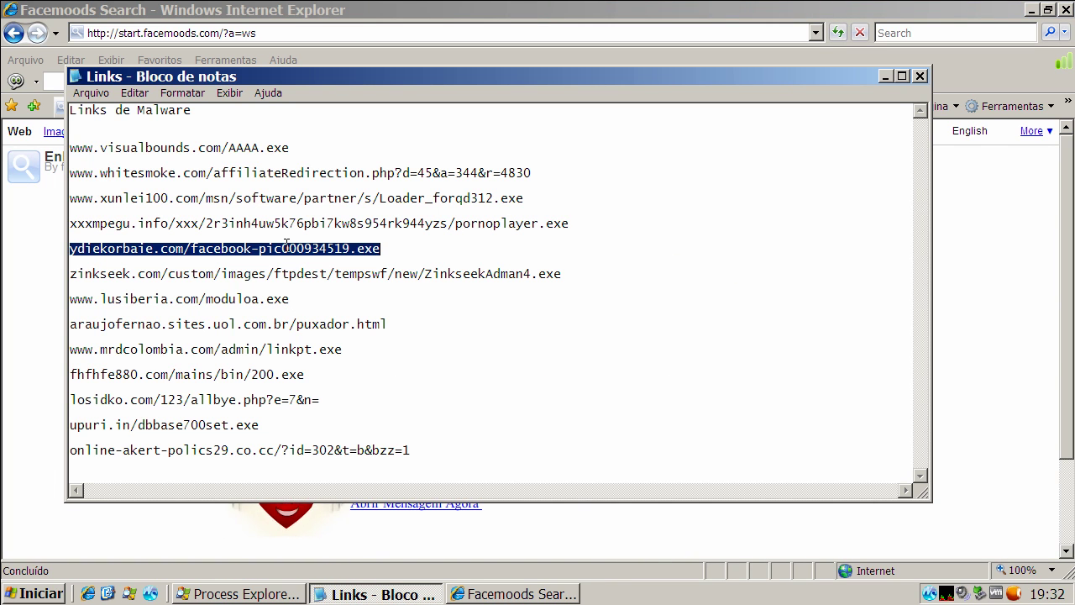
pyautogui.rightClick(288, 249)
pyautogui.click(318, 297)
# Load ydiekorbaie.com/facebook-pic000934519.exe in Internet Explorer and dismiss the avast! alert.
pyautogui.click(212, 32)
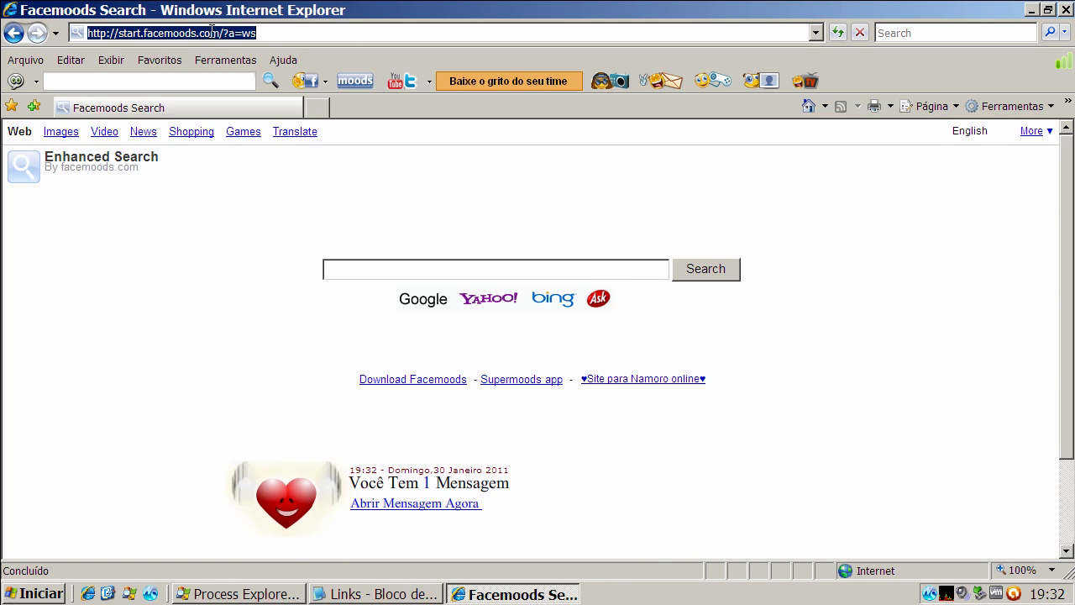
pyautogui.hotkey('ctrl', 'v')
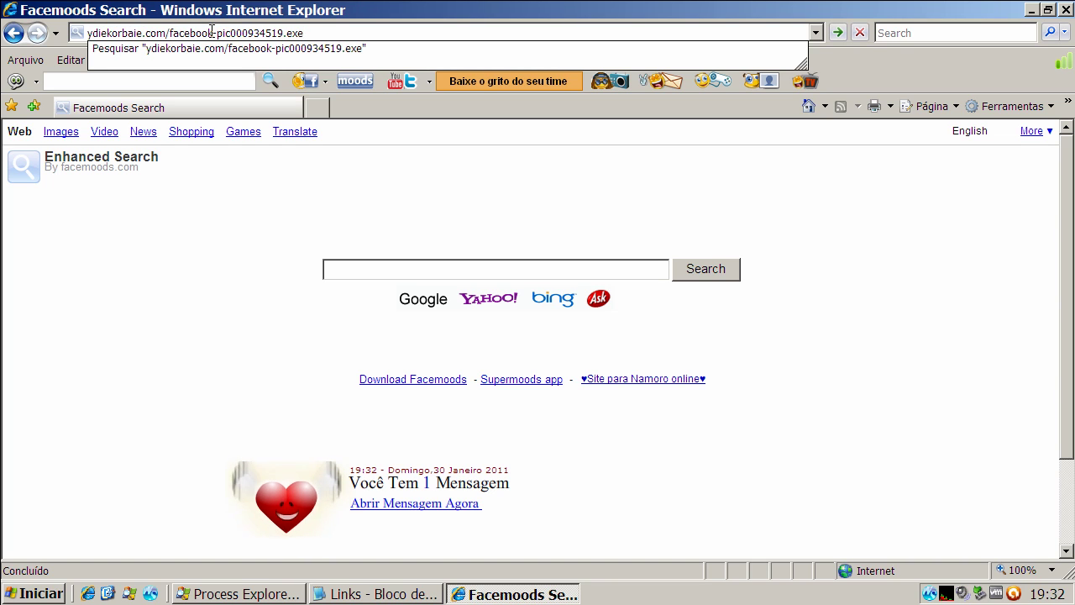
pyautogui.press('Return')
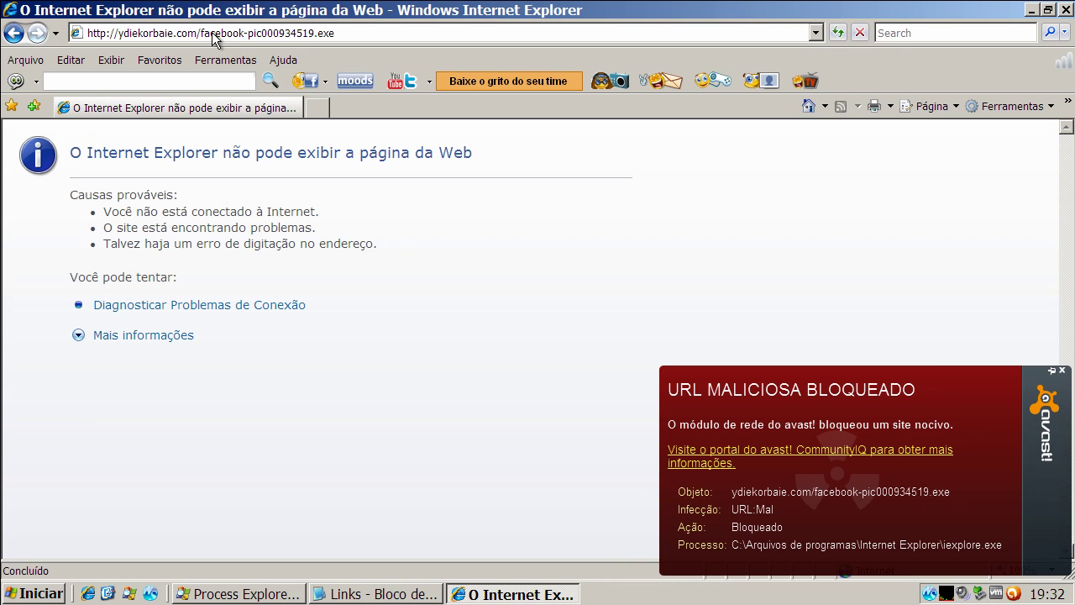
pyautogui.click(1062, 370)
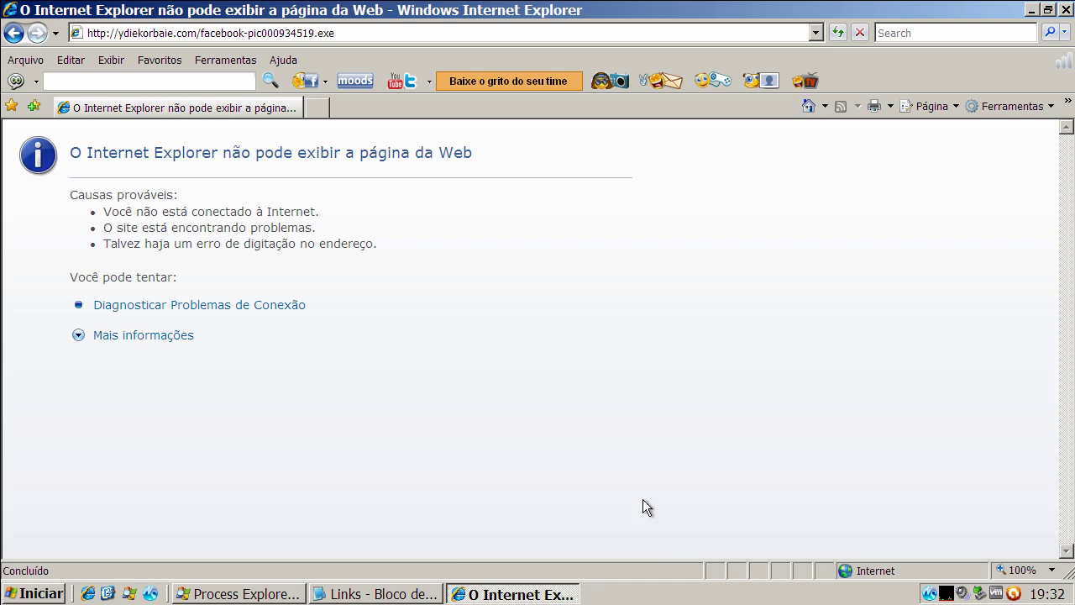
# Switch to the Links file in Notepad and copy the zinkseek.com link ending in ZinkseekAdman4.exe.
pyautogui.click(386, 598)
pyautogui.tripleClick(288, 277)
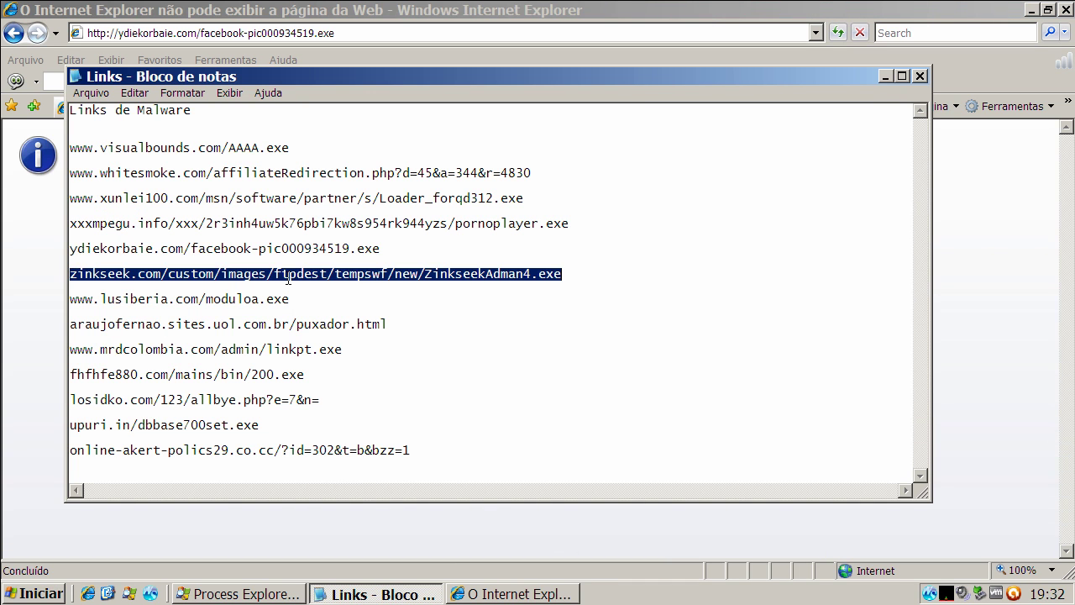
pyautogui.rightClick(289, 277)
pyautogui.click(319, 328)
# Load the copied zinkseek.com link in Internet Explorer and run ZinkseekAdman4.exe, confirming the security warnings.
pyautogui.click(259, 30)
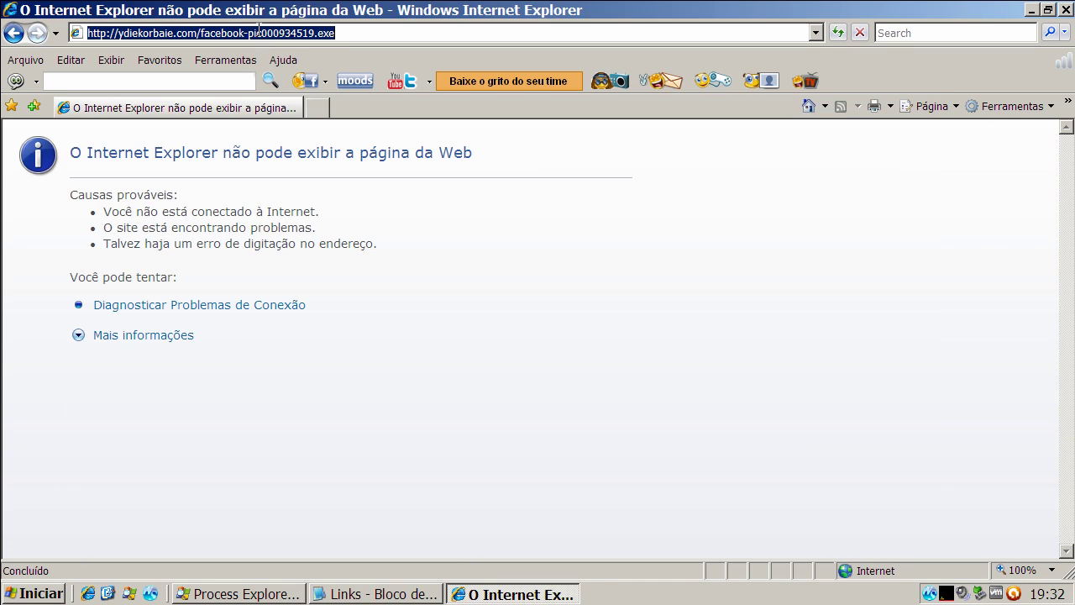
pyautogui.hotkey('ctrl', 'v')
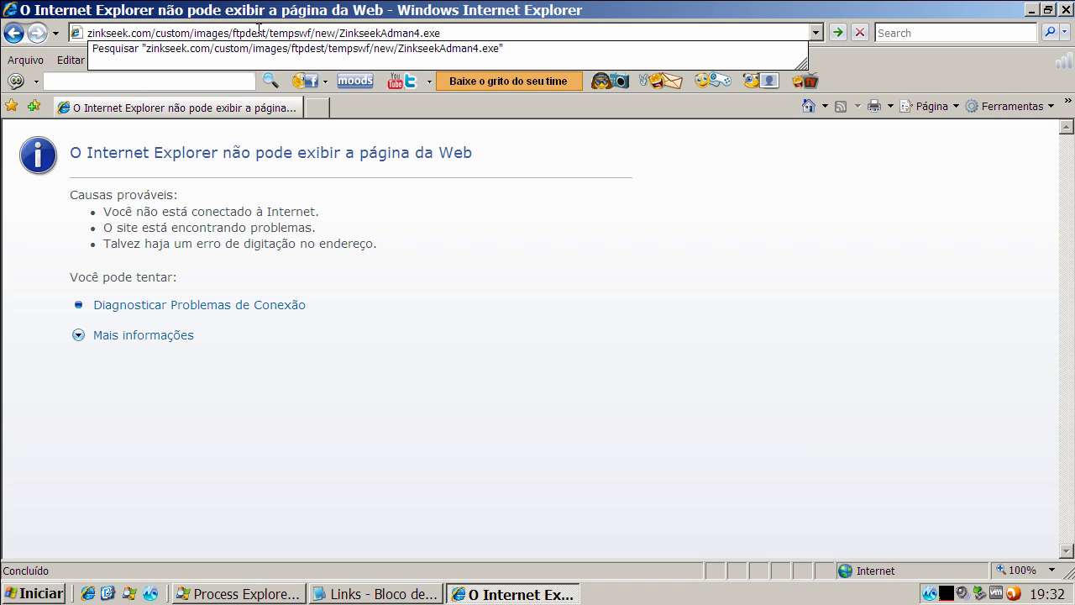
pyautogui.press('Return')
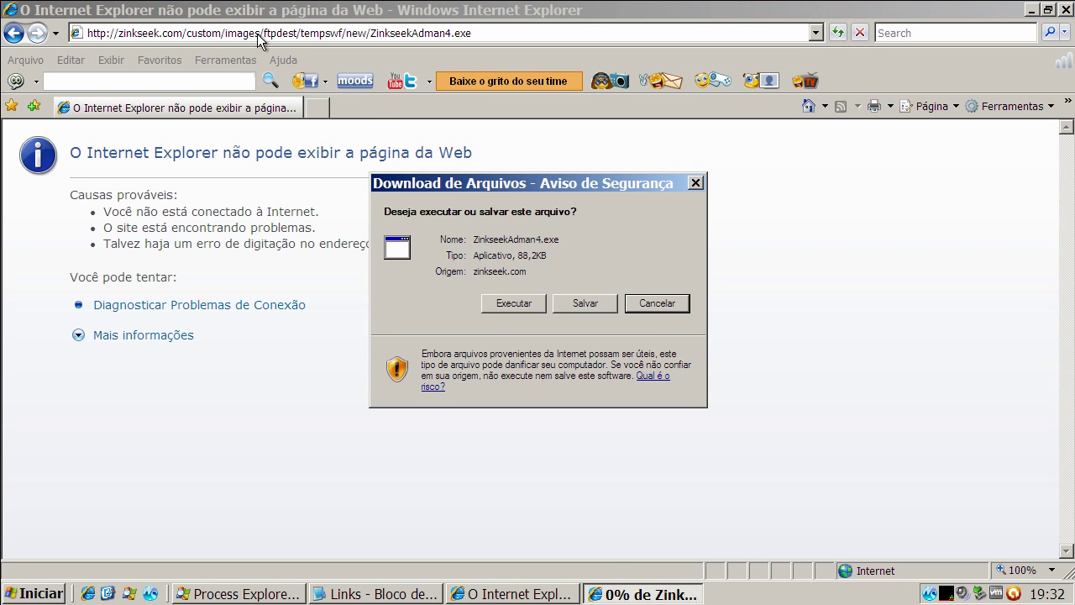
pyautogui.click(505, 305)
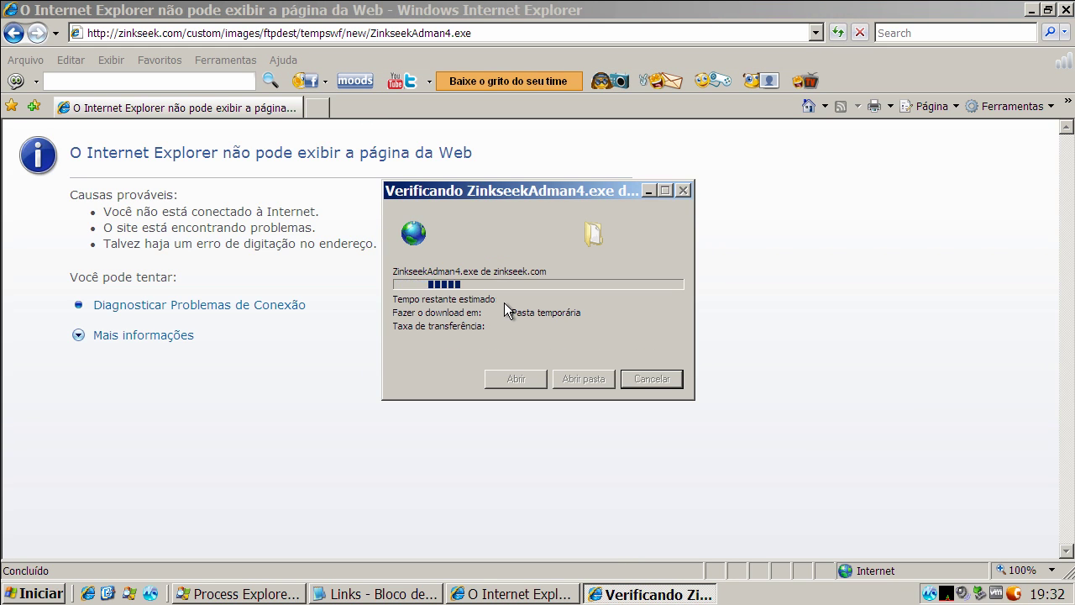
pyautogui.click(620, 292)
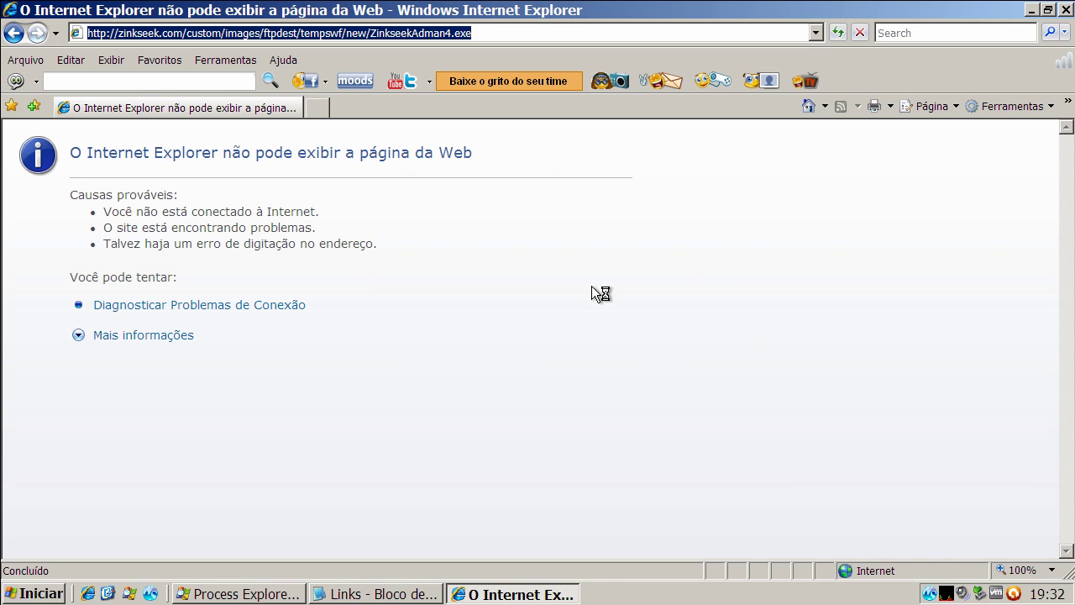
pyautogui.click(436, 595)
pyautogui.doubleClick(282, 302)
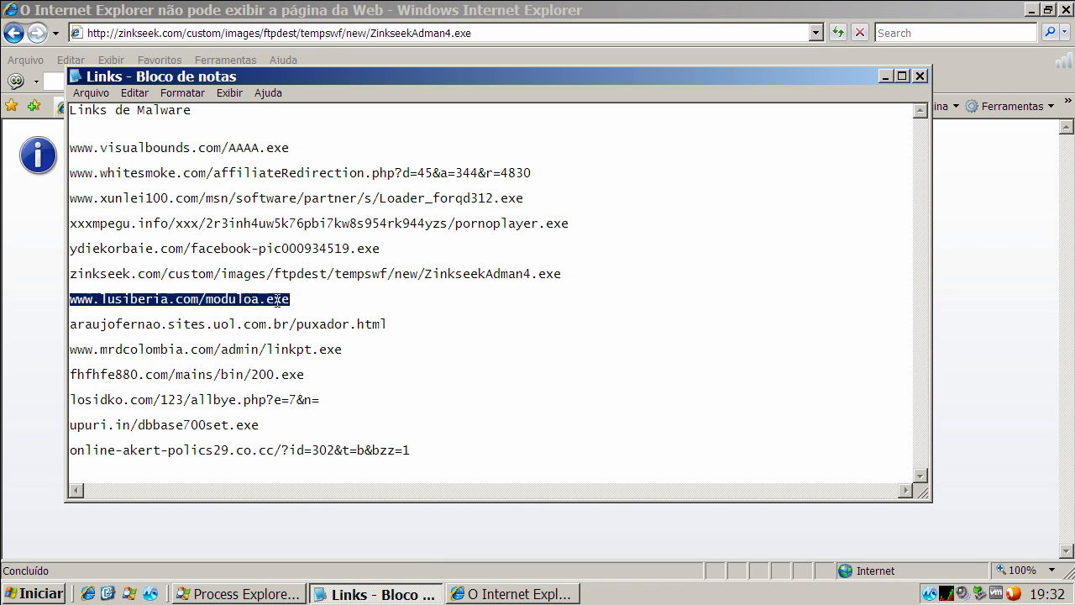
pyautogui.rightClick(280, 301)
pyautogui.click(311, 352)
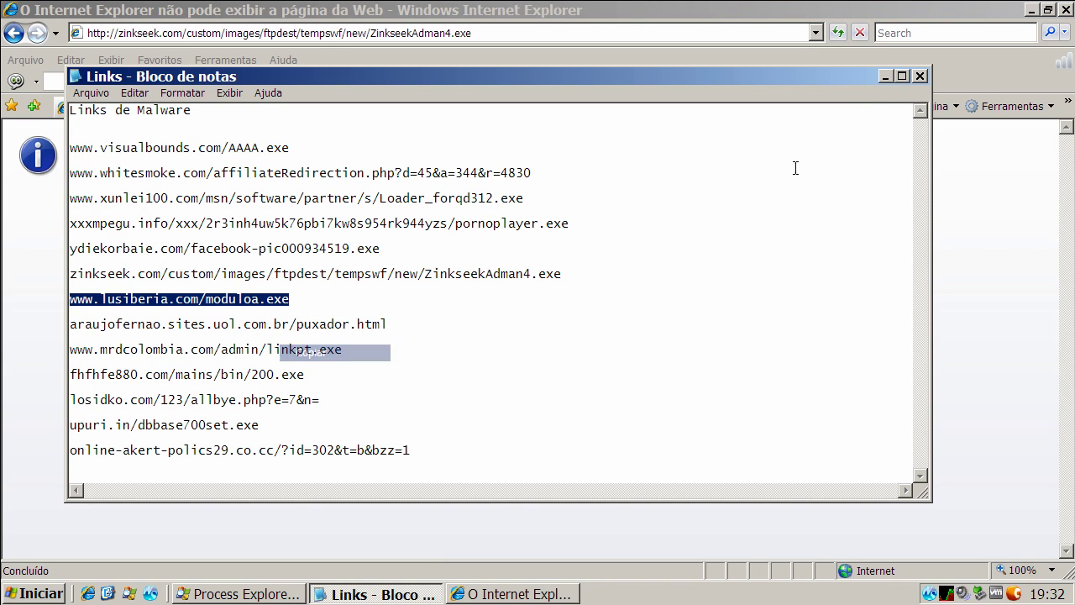
pyautogui.click(884, 76)
pyautogui.click(414, 40)
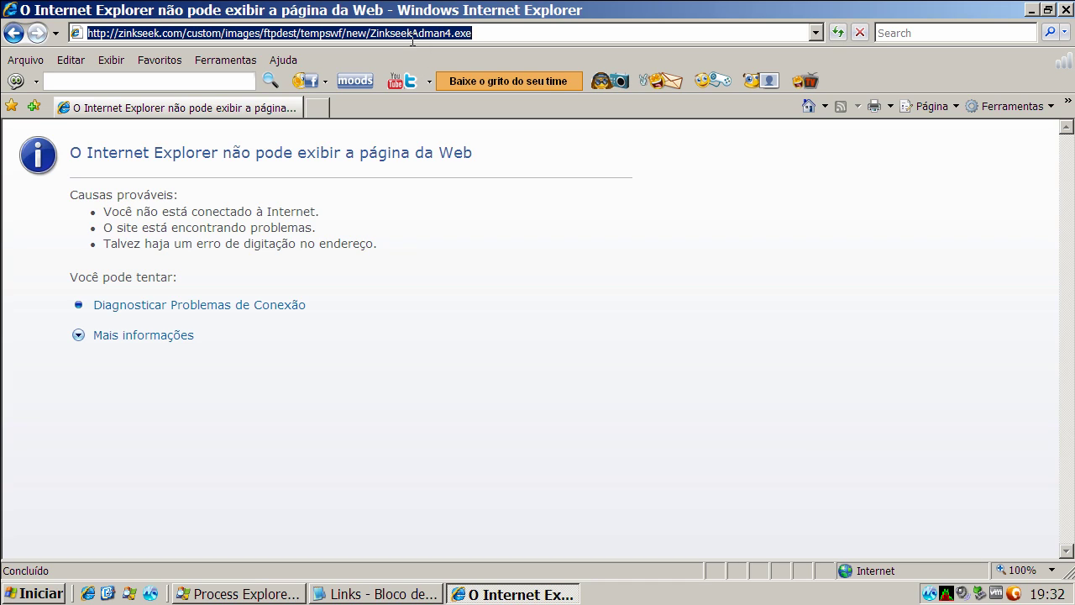
pyautogui.hotkey('ctrl', 'v')
pyautogui.press('Return')
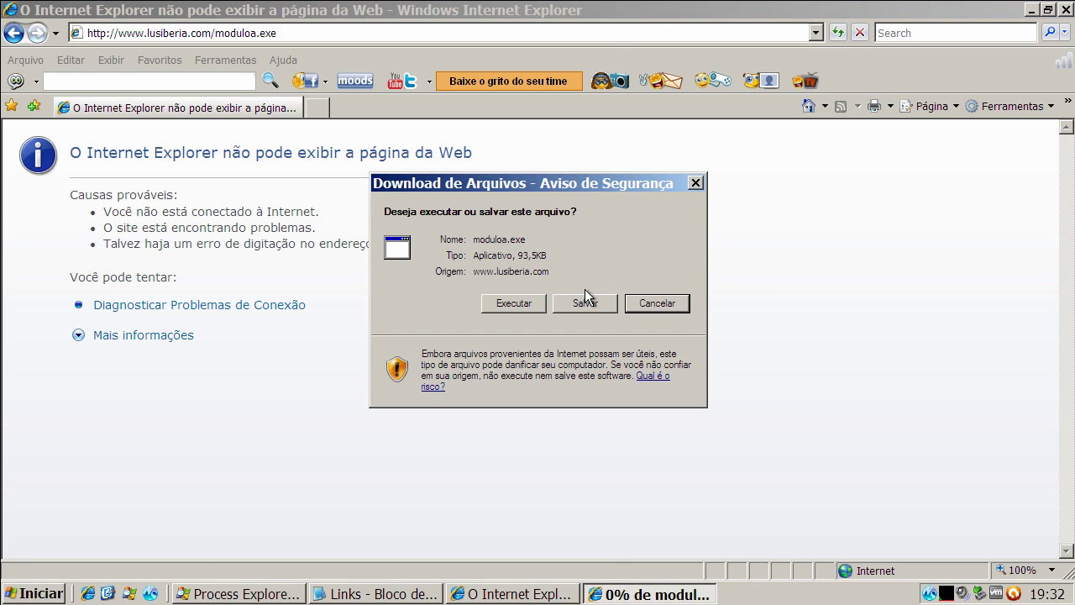
pyautogui.click(586, 302)
pyautogui.click(630, 318)
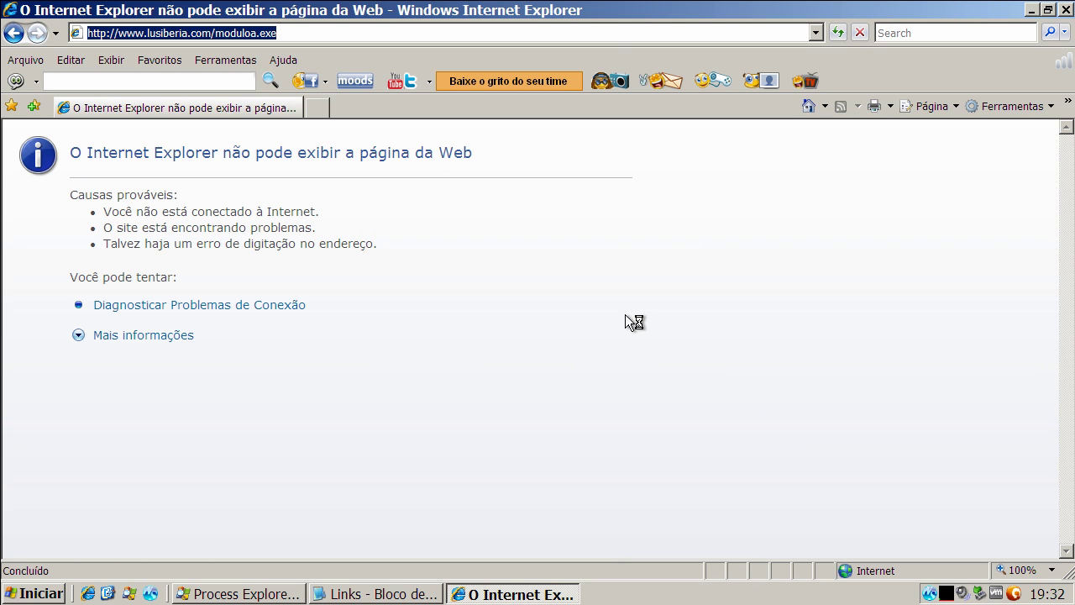
# Examine the running processes in Process Explorer, checking the WSEnrichment, zinkseek148 and moduloa entries, and dismiss the avast! alert.
pyautogui.click(267, 593)
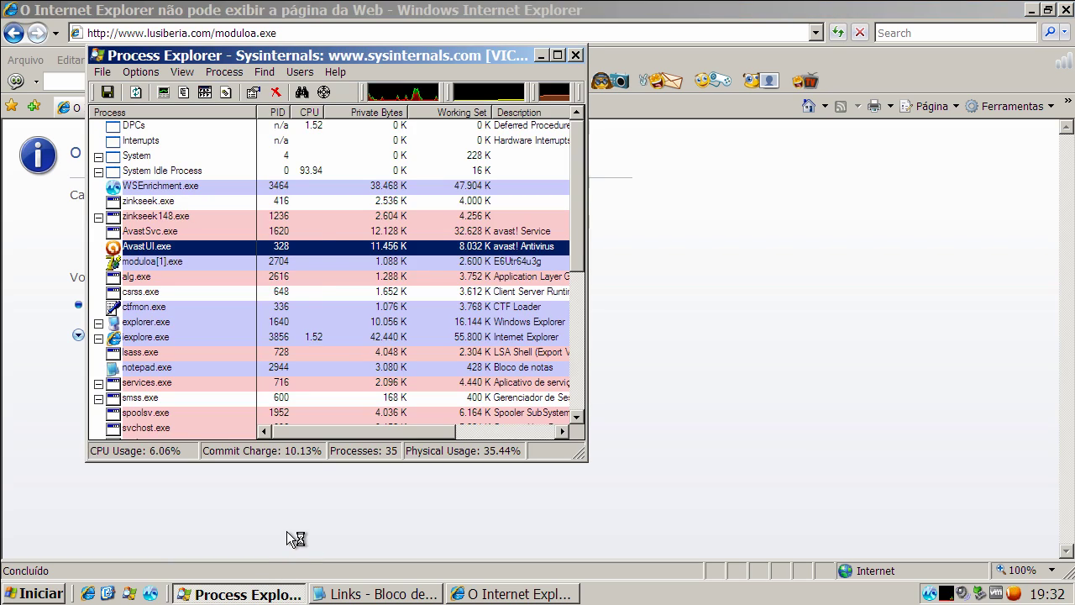
pyautogui.click(143, 218)
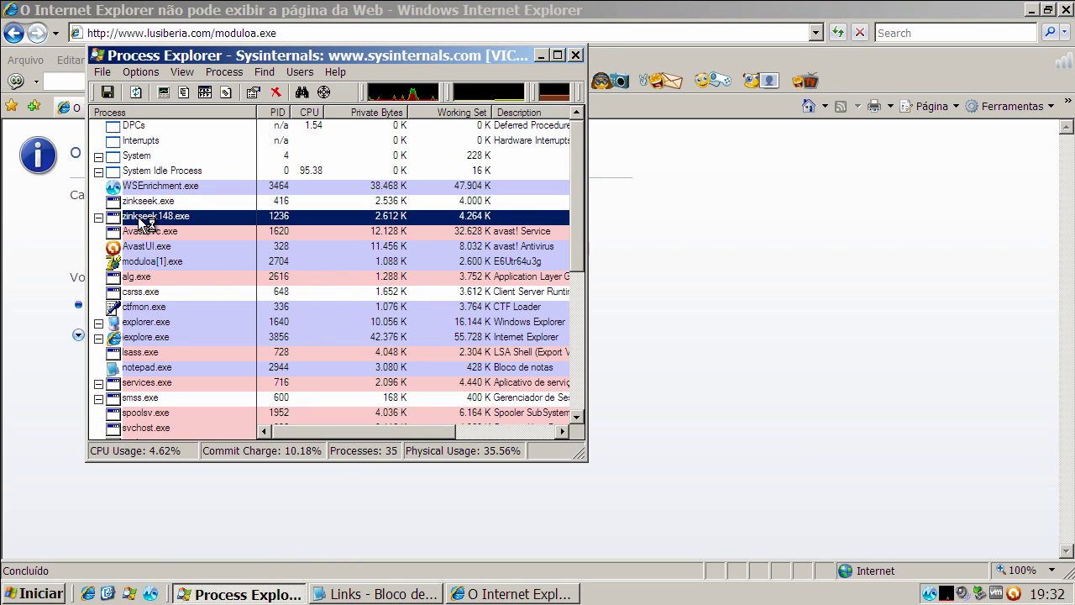
pyautogui.click(204, 187)
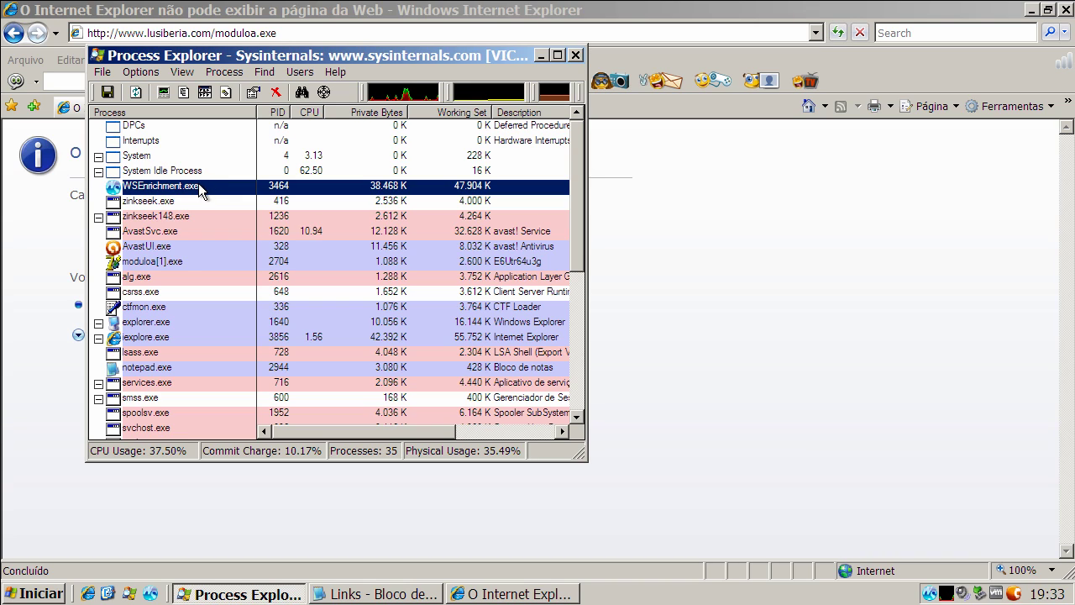
pyautogui.click(168, 260)
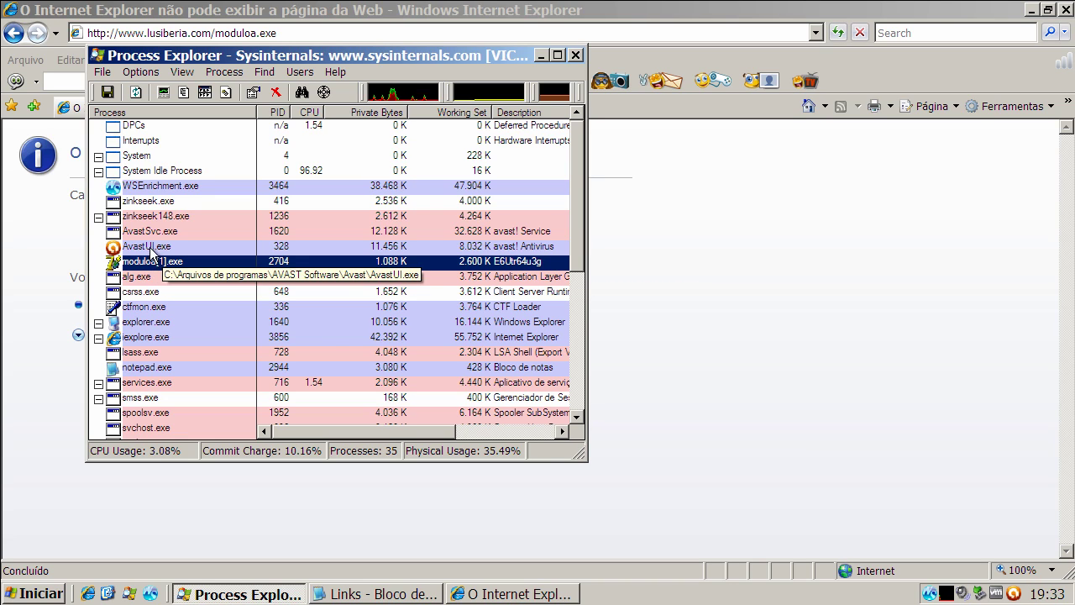
pyautogui.click(158, 217)
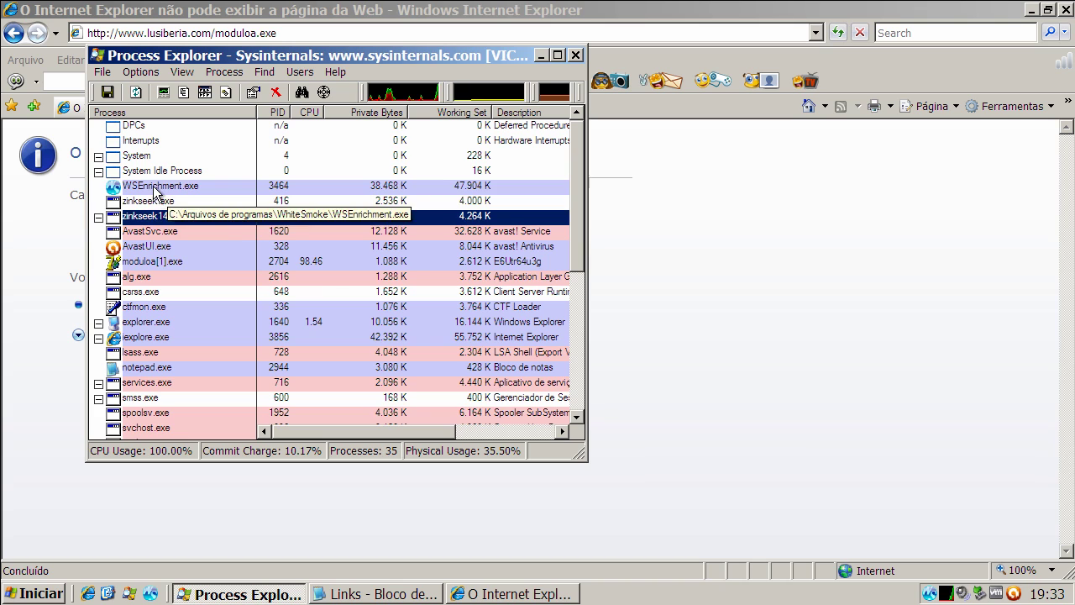
pyautogui.click(154, 187)
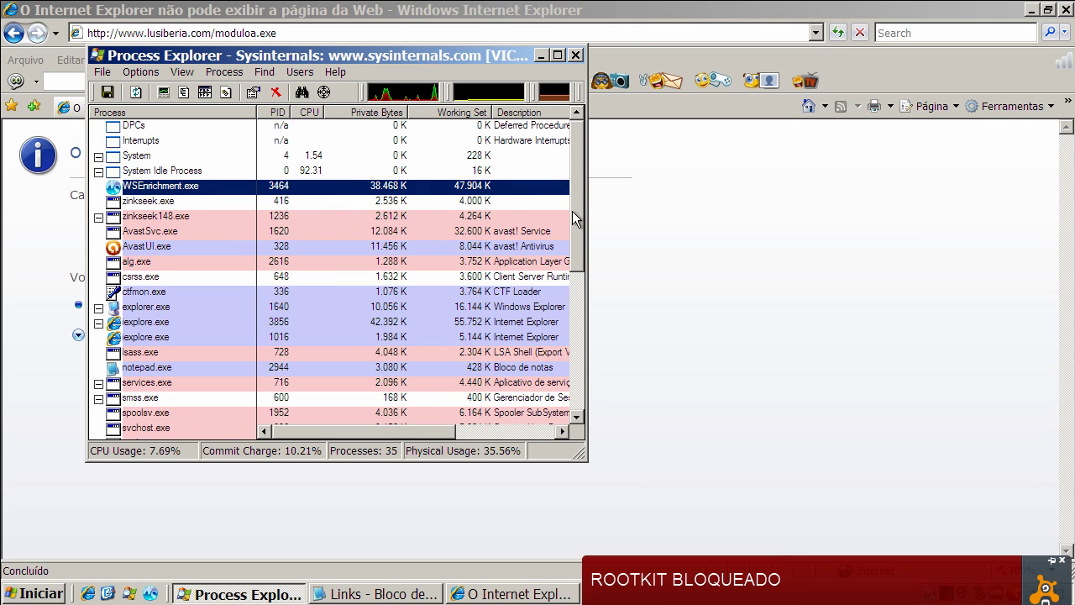
pyautogui.scroll(-8, 580, 260)
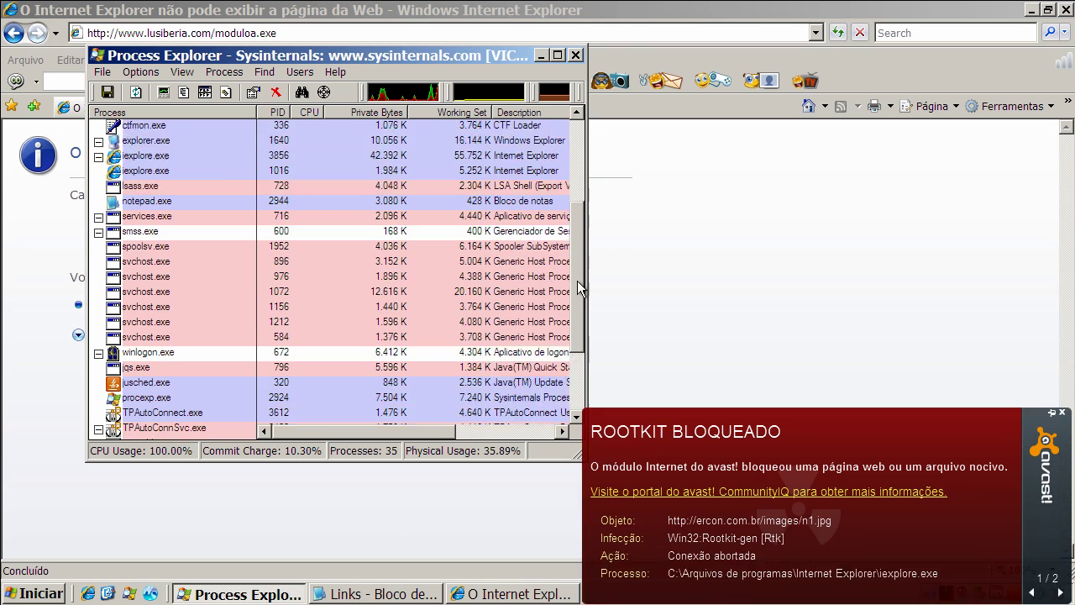
pyautogui.moveTo(575, 312); pyautogui.dragTo(577, 115)
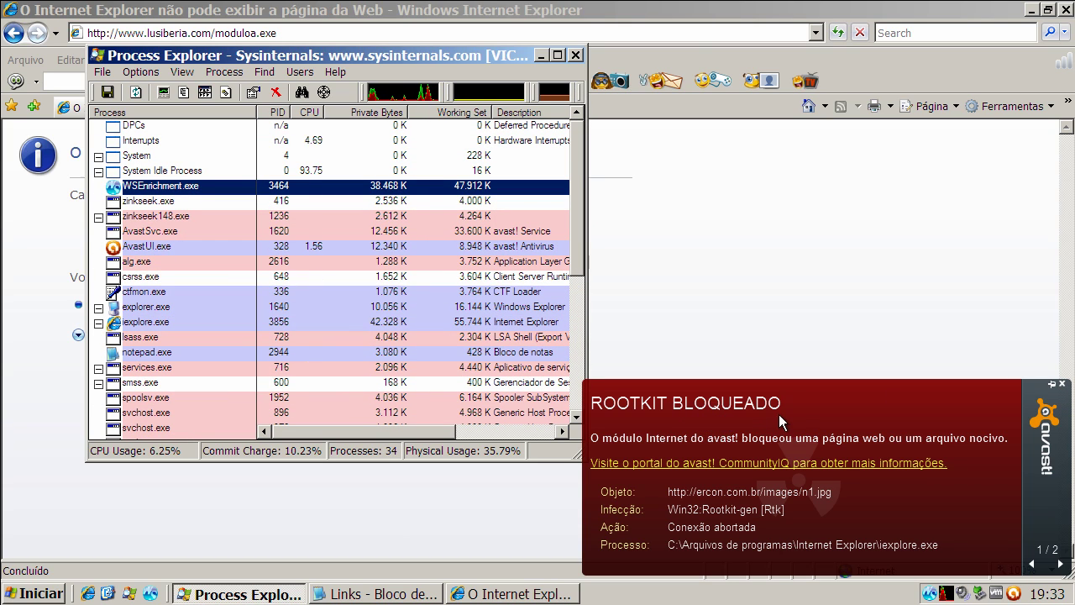
pyautogui.click(1061, 384)
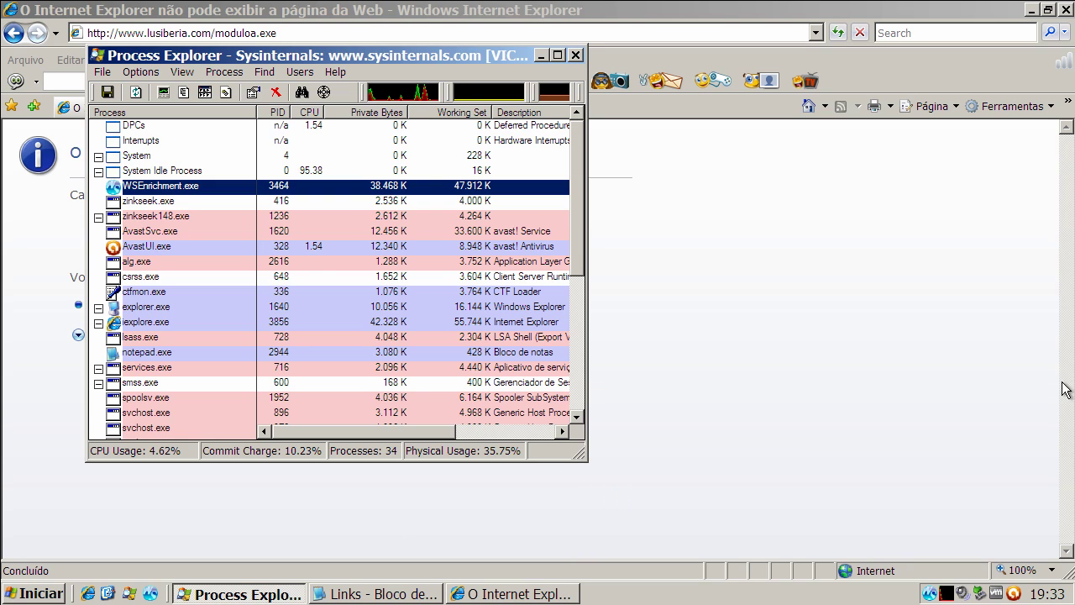
pyautogui.click(539, 55)
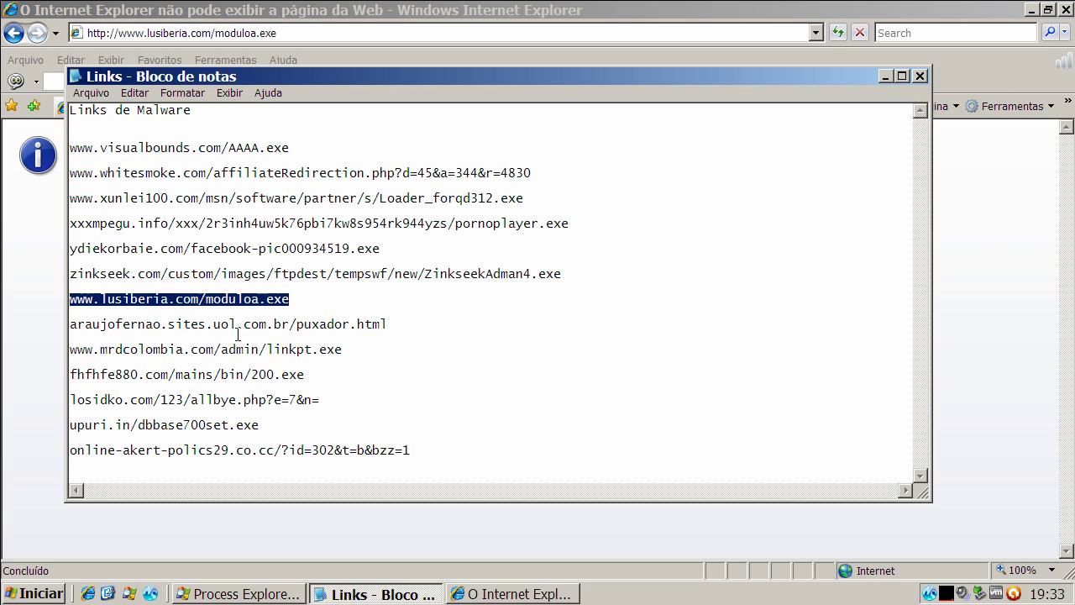
# Copy the link ending in puxador.html from the Links file in Notepad.
pyautogui.doubleClick(235, 325)
pyautogui.rightClick(235, 324)
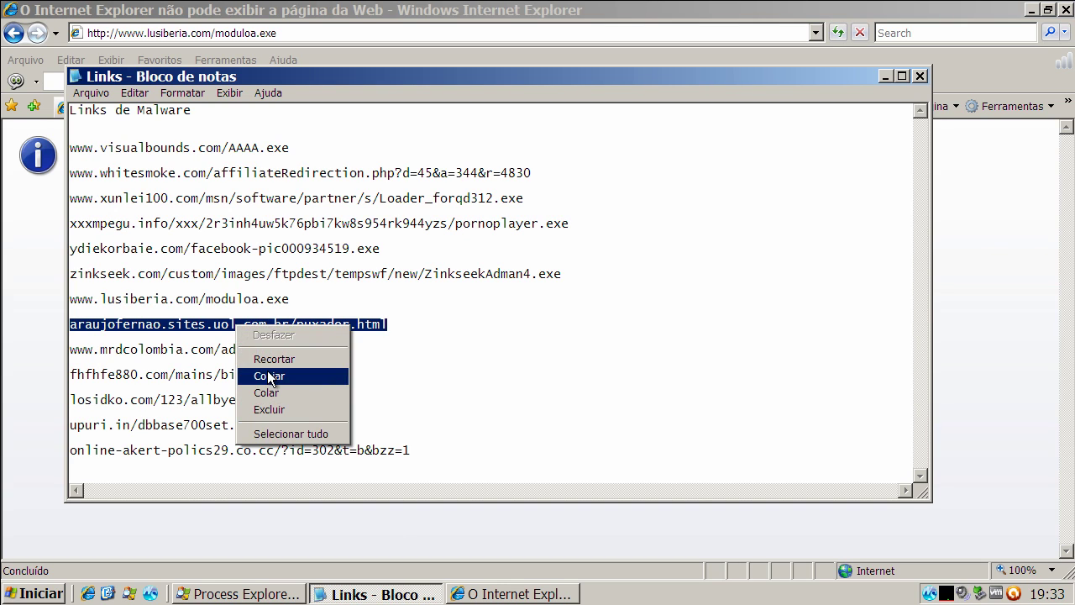
pyautogui.click(269, 376)
# Load the copied puxador.html link in Internet Explorer and dismiss the download error.
pyautogui.click(193, 33)
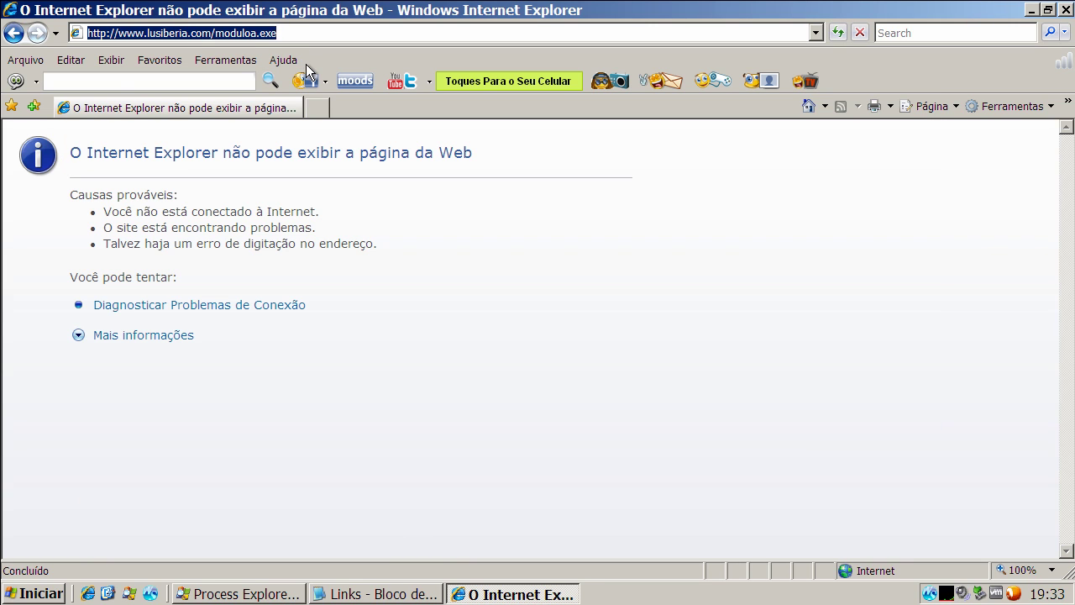
pyautogui.hotkey('ctrl', 'v')
pyautogui.press('Return')
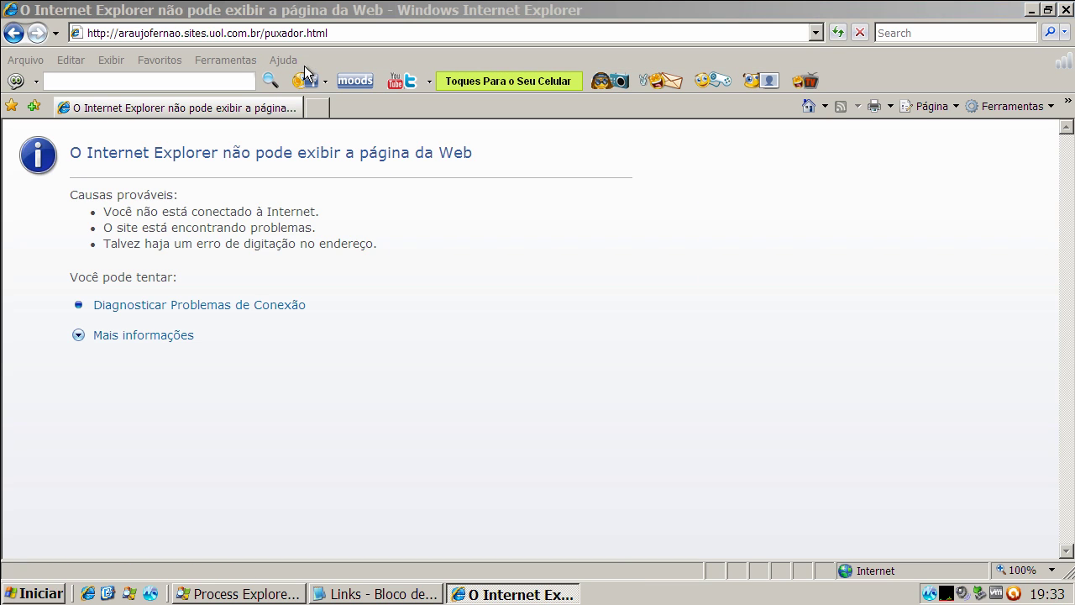
pyautogui.click(558, 349)
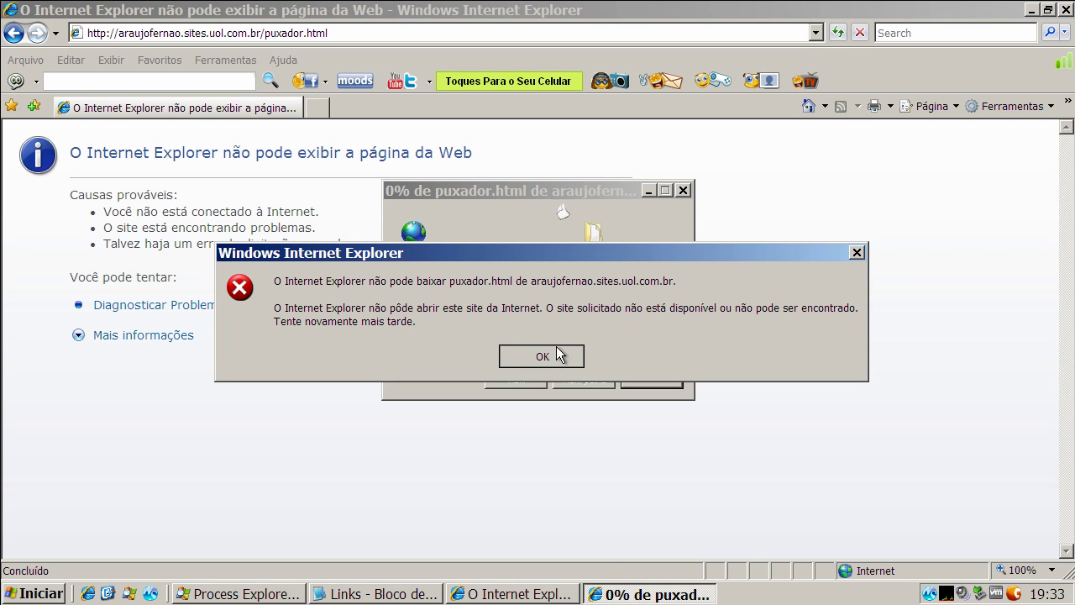
pyautogui.click(370, 593)
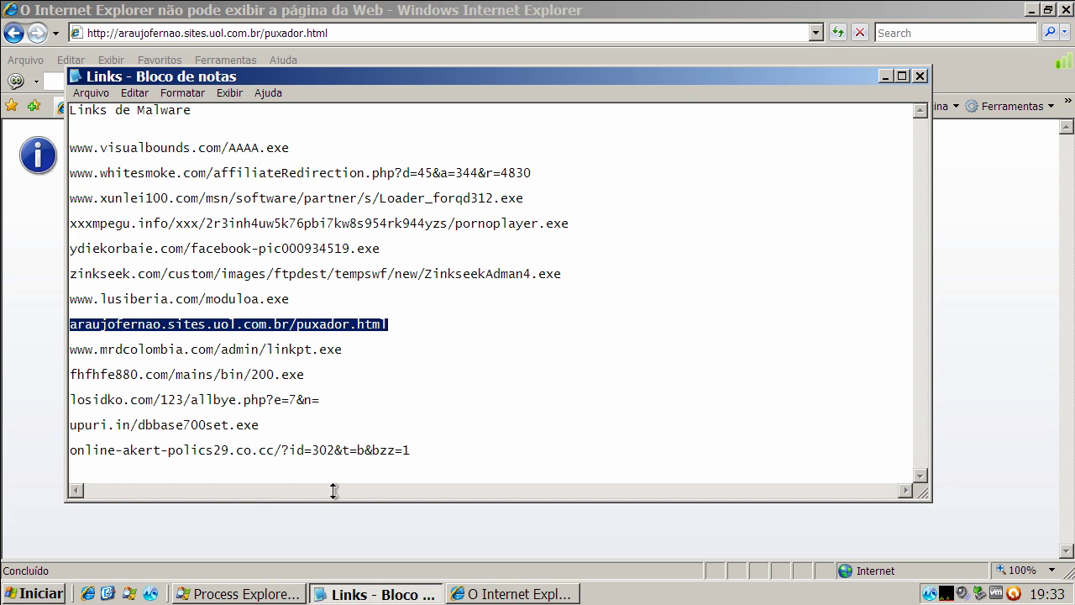
pyautogui.doubleClick(282, 352)
pyautogui.rightClick(284, 351)
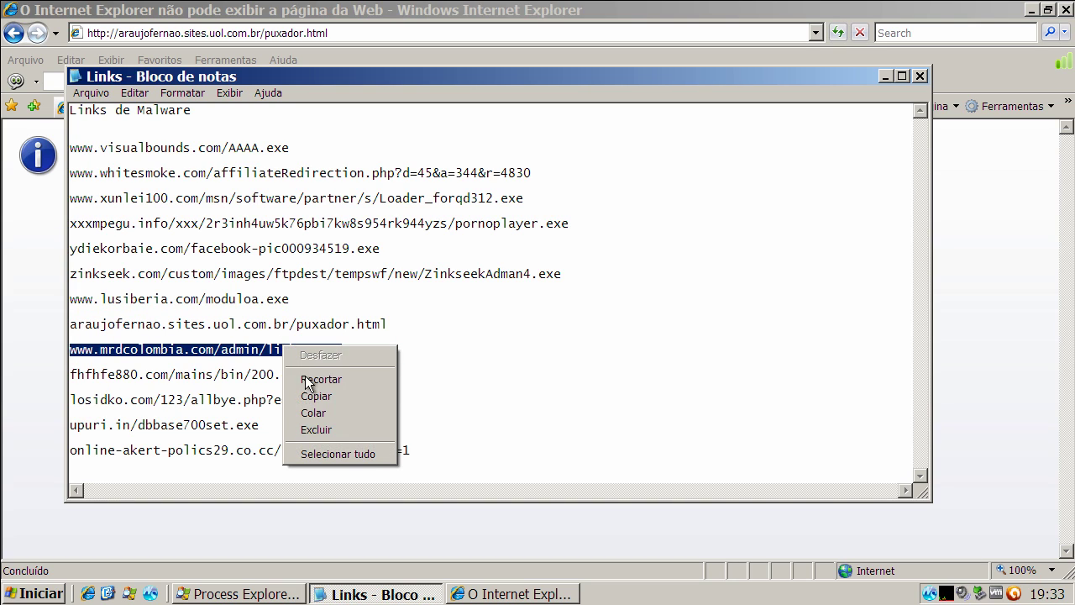
pyautogui.click(311, 392)
pyautogui.click(260, 37)
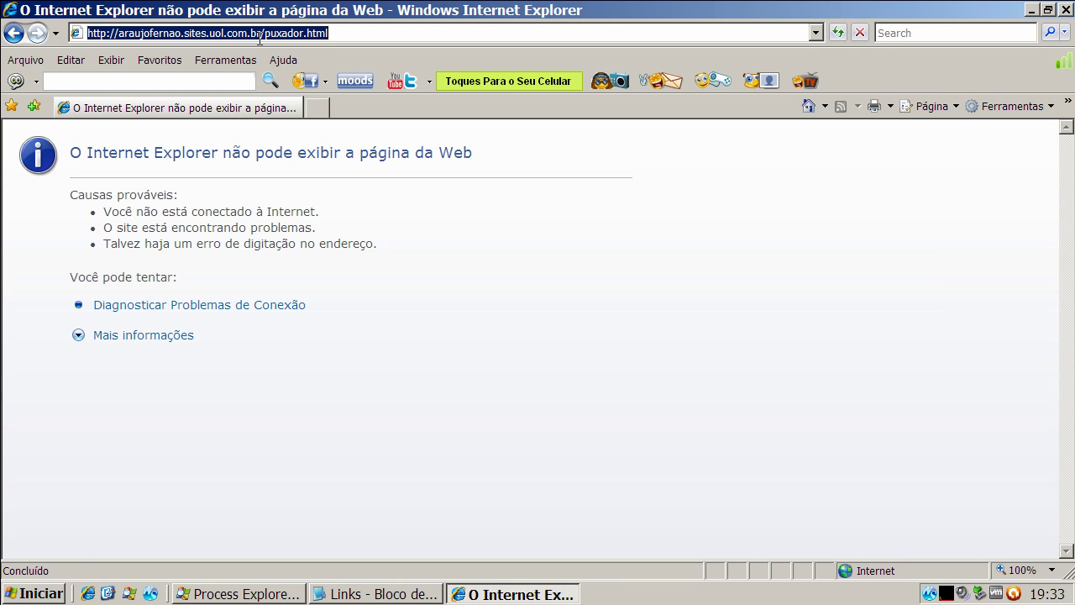
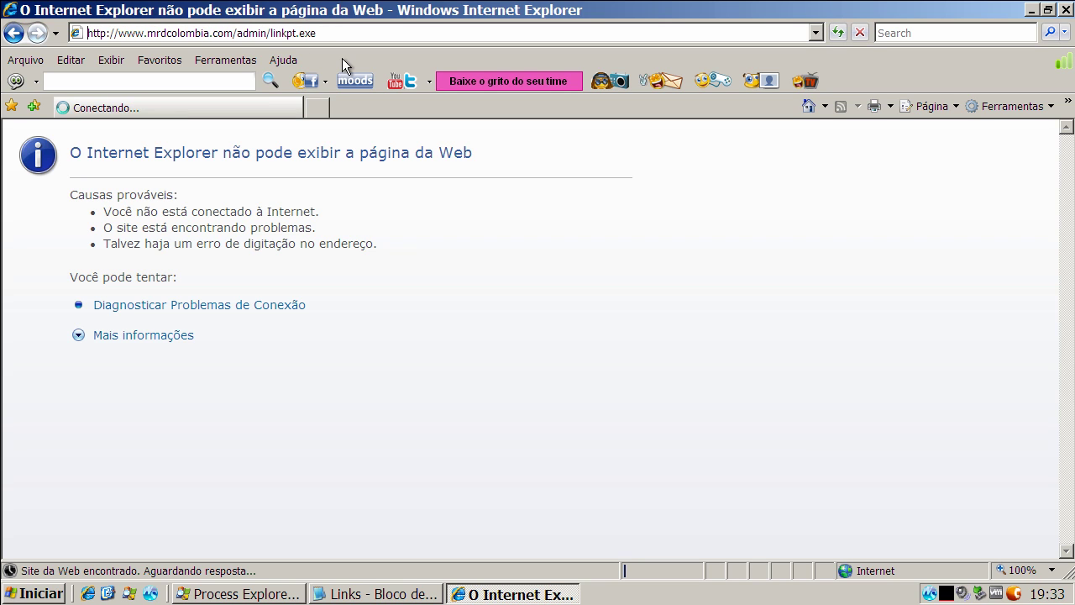
pyautogui.click(522, 304)
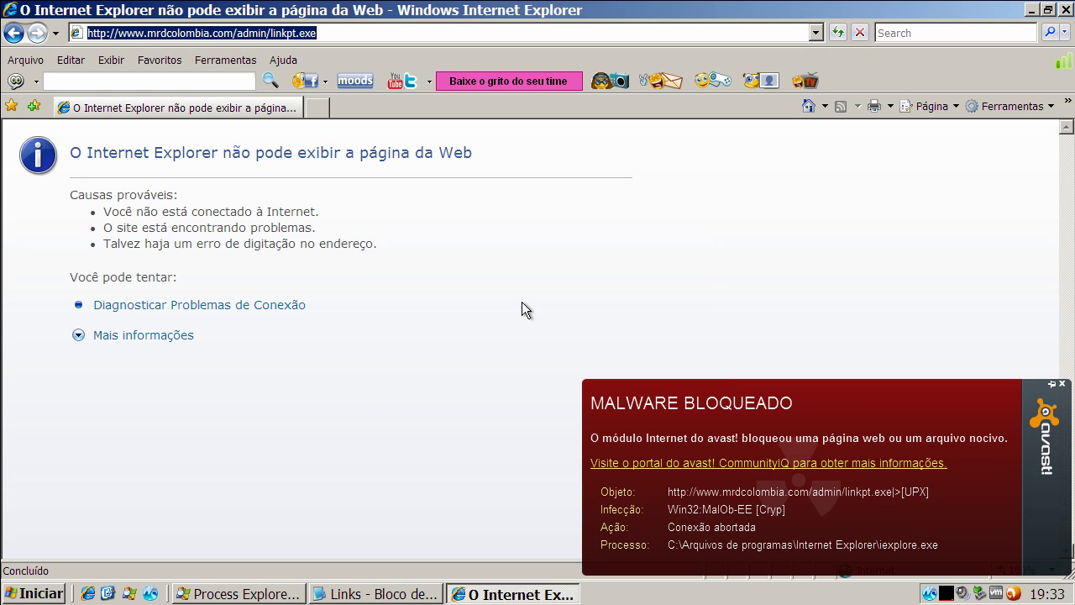
pyautogui.click(1062, 384)
# Copy the link fhfhfe880.com/mains/bin/200.exe from the Links file in Notepad and load it in Internet Explorer.
pyautogui.click(367, 594)
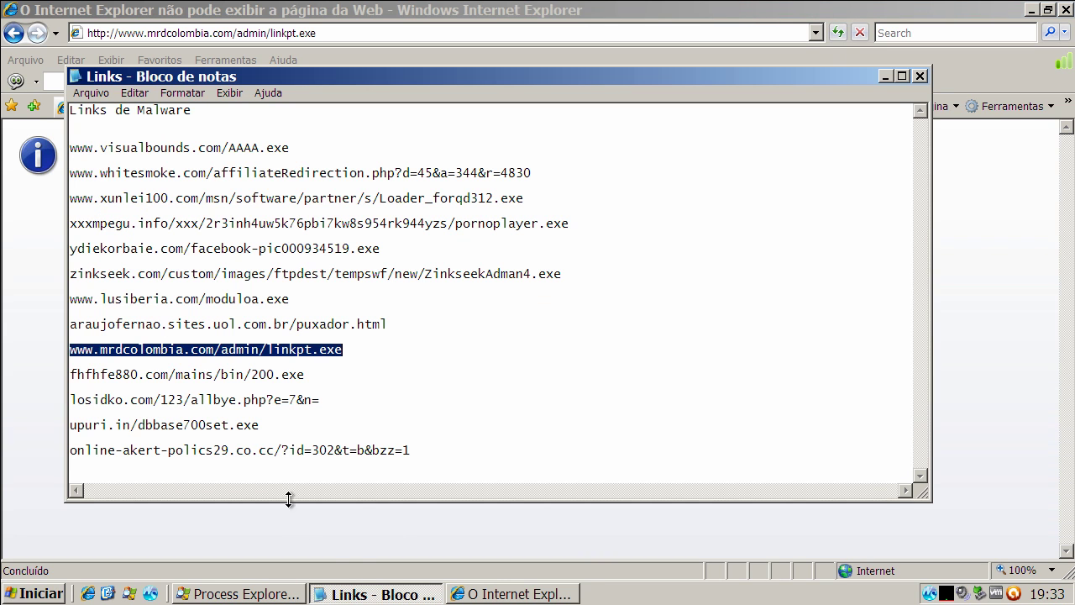
pyautogui.doubleClick(279, 376)
pyautogui.rightClick(279, 375)
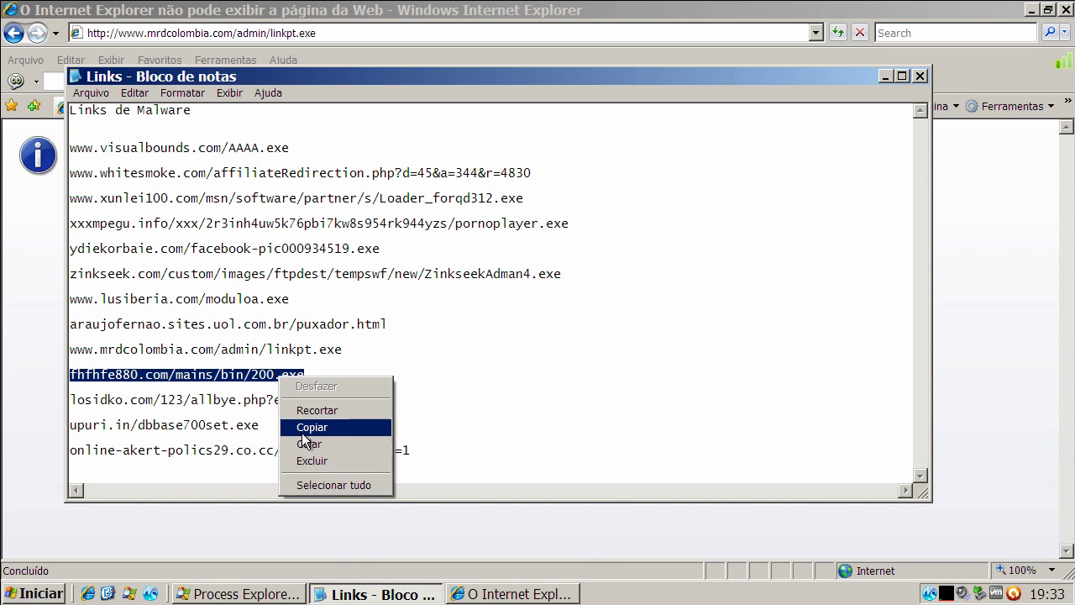
pyautogui.click(307, 427)
pyautogui.click(136, 32)
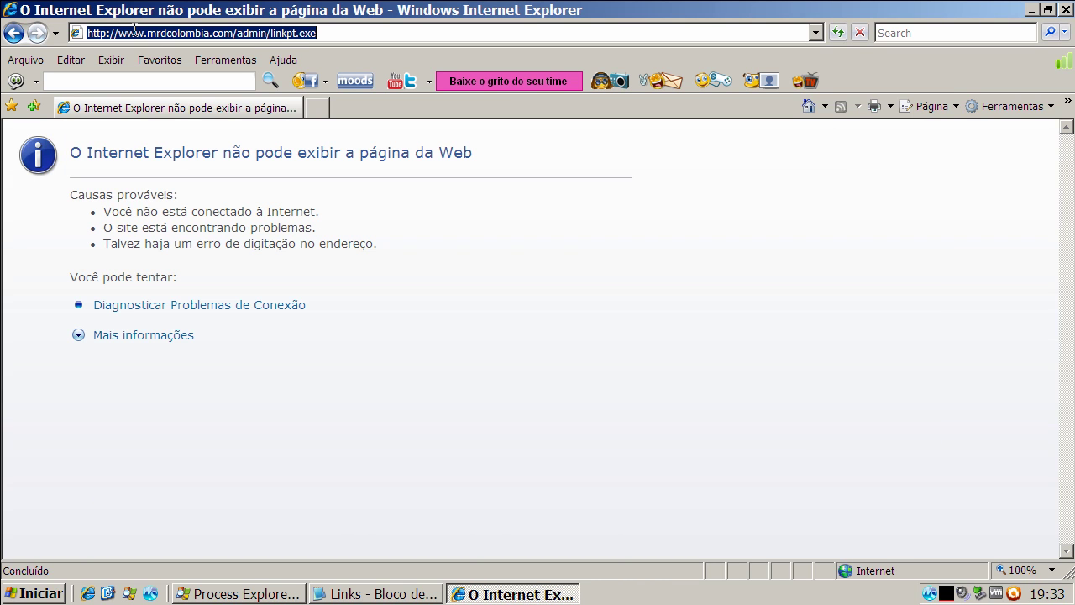
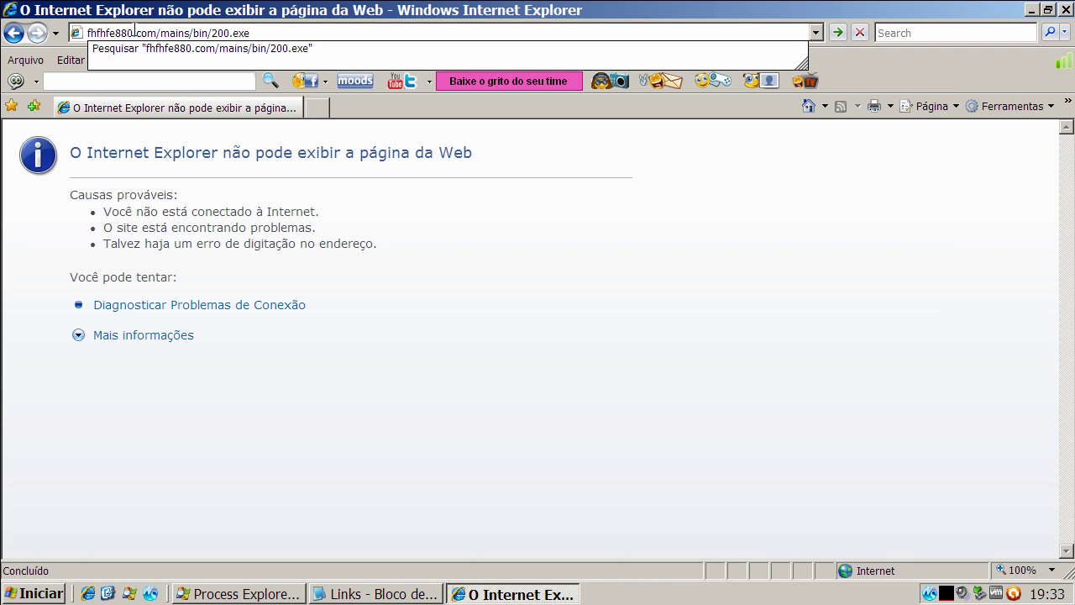
pyautogui.press('Return')
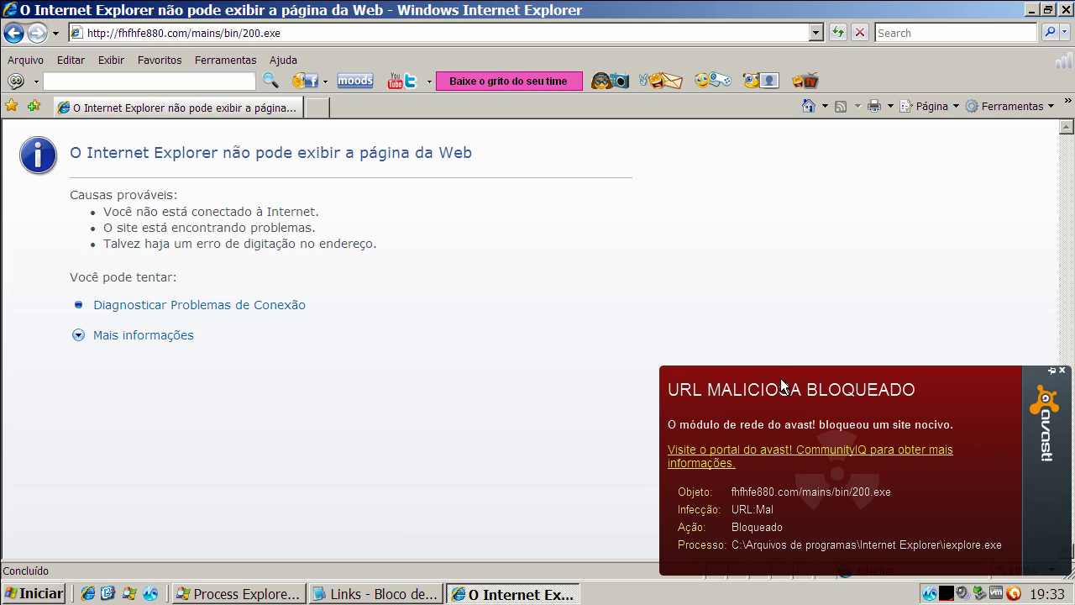
# Dismiss the avast! alert and return Internet Explorer to its home page.
pyautogui.click(1062, 371)
pyautogui.click(808, 107)
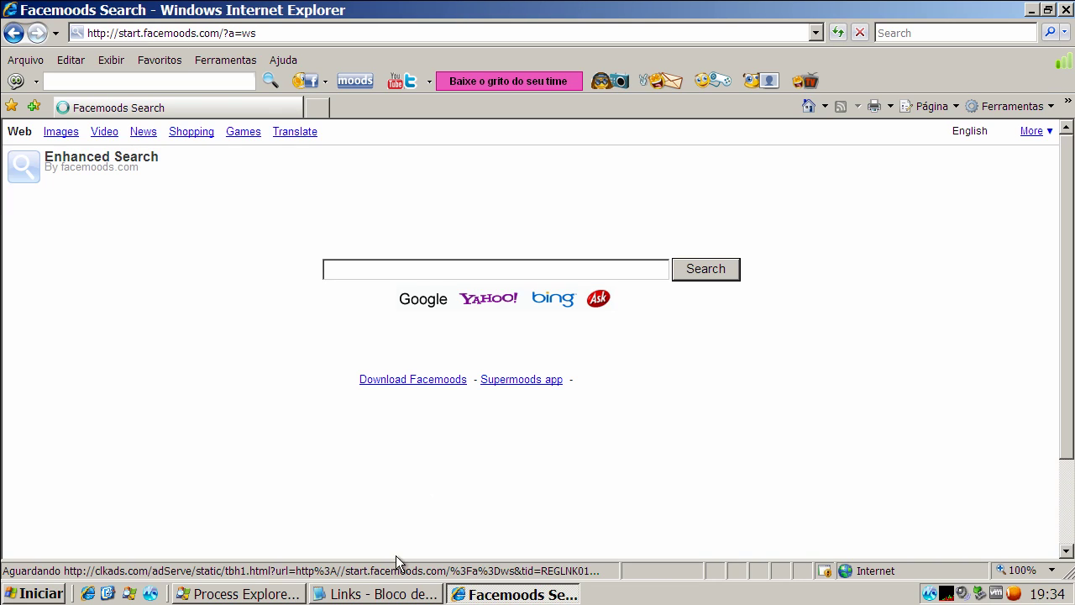
# Copy the link losidko.com/123/allbye.php?e=7&n= from the Links file in Notepad.
pyautogui.click(371, 592)
pyautogui.doubleClick(253, 400)
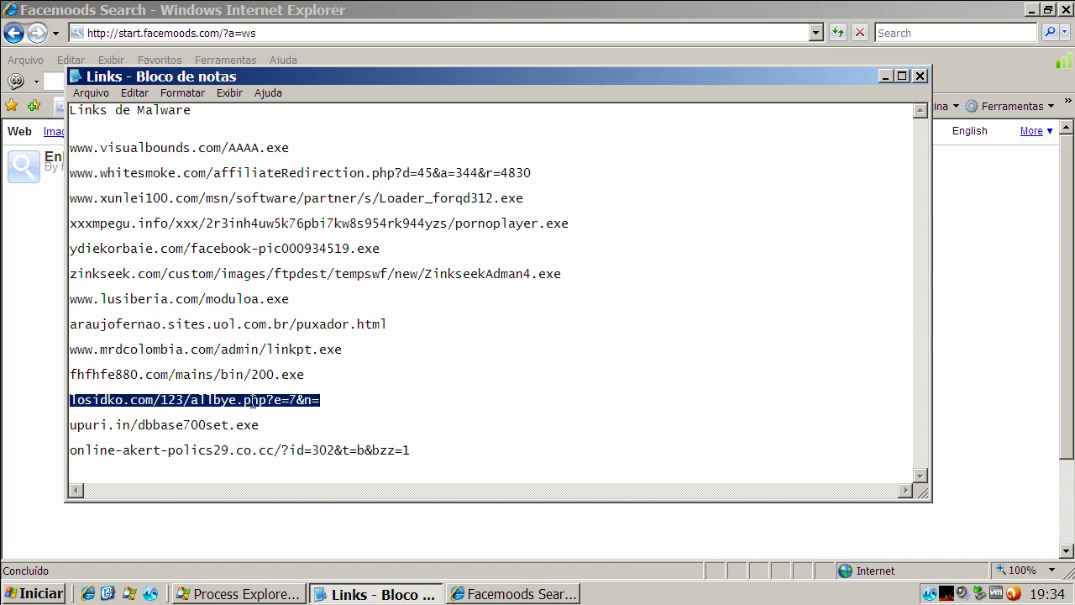
pyautogui.rightClick(253, 400)
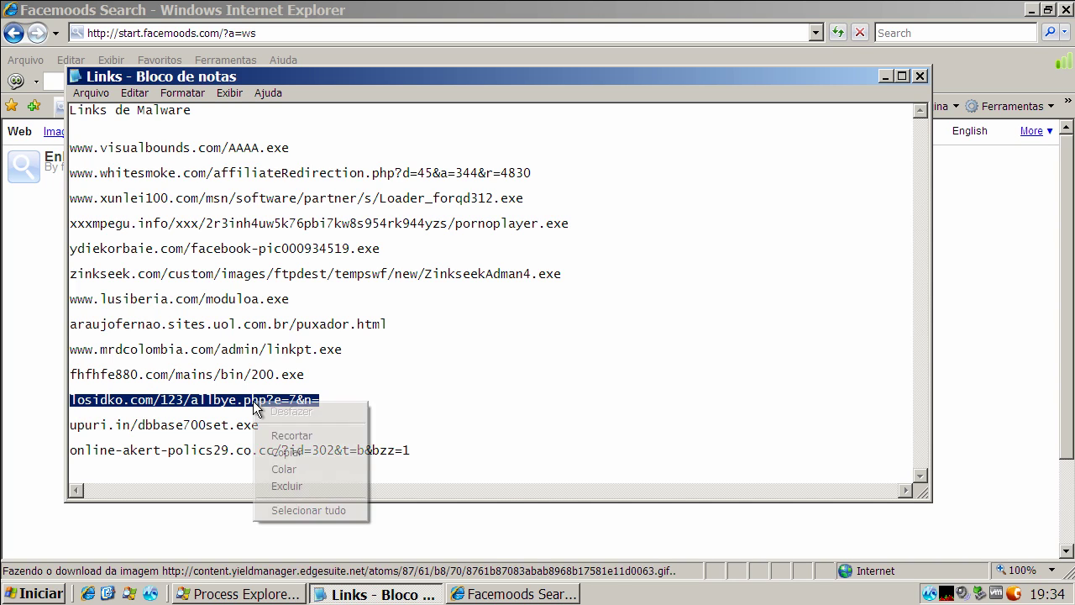
pyautogui.click(278, 450)
# Load the copied losidko.com link in Internet Explorer and run the offered file 98c47.exe.
pyautogui.click(96, 39)
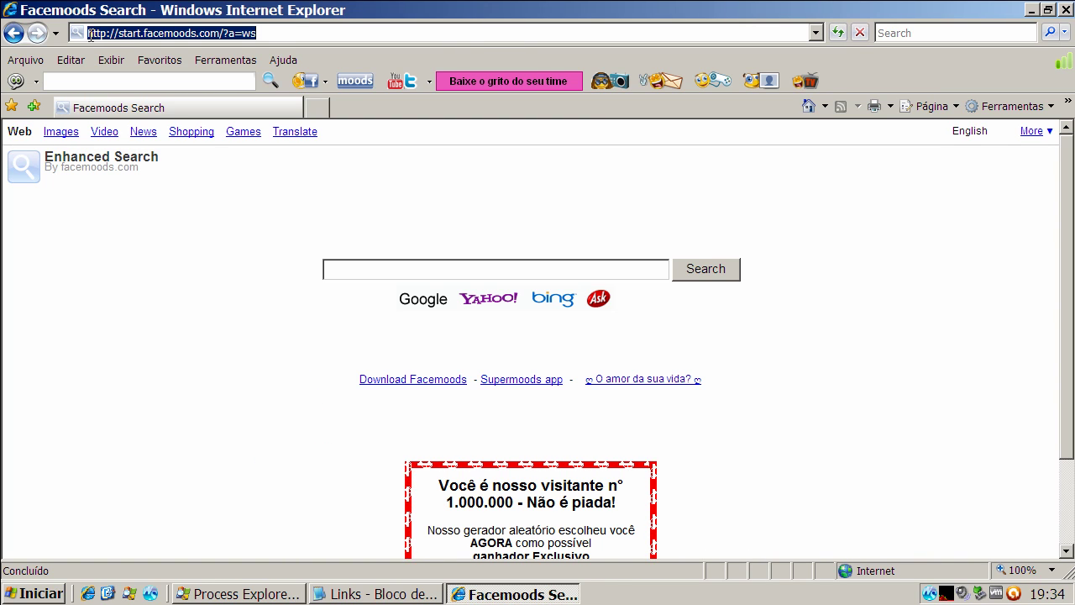
pyautogui.hotkey('ctrl', 'v')
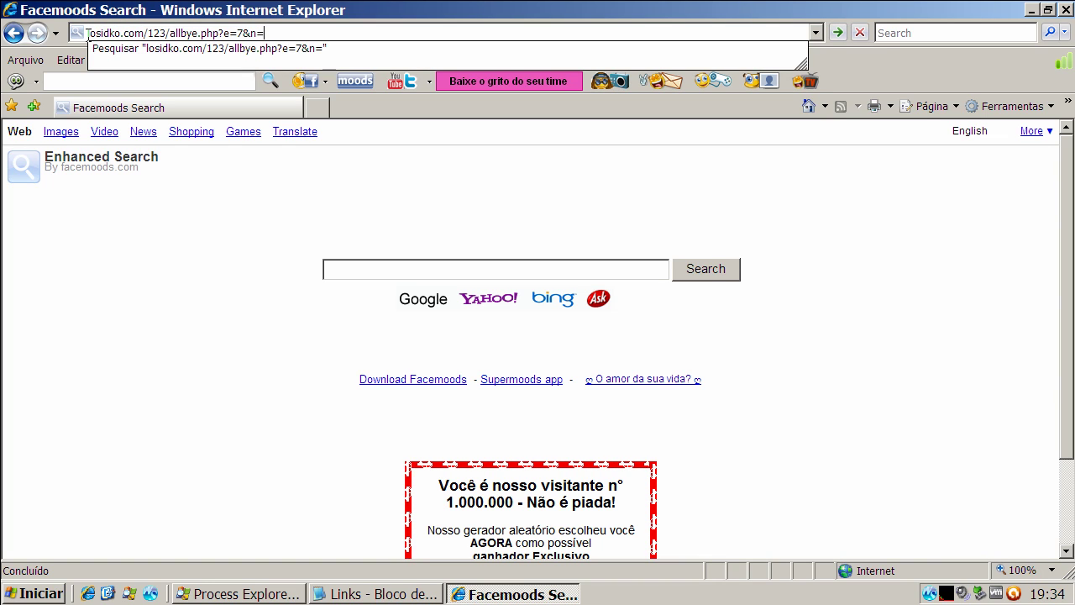
pyautogui.press('Return')
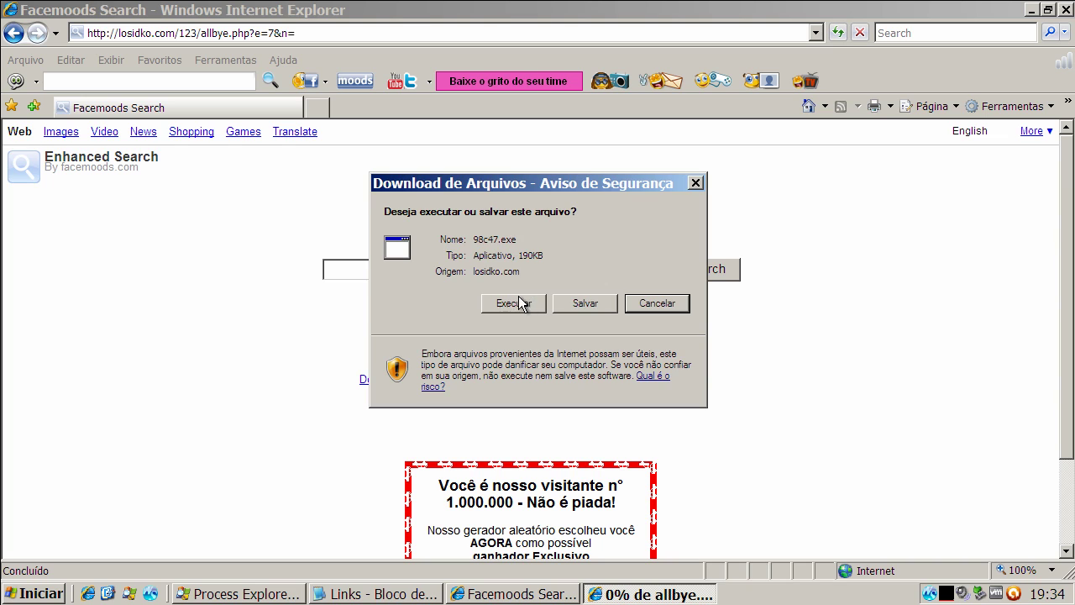
pyautogui.click(519, 300)
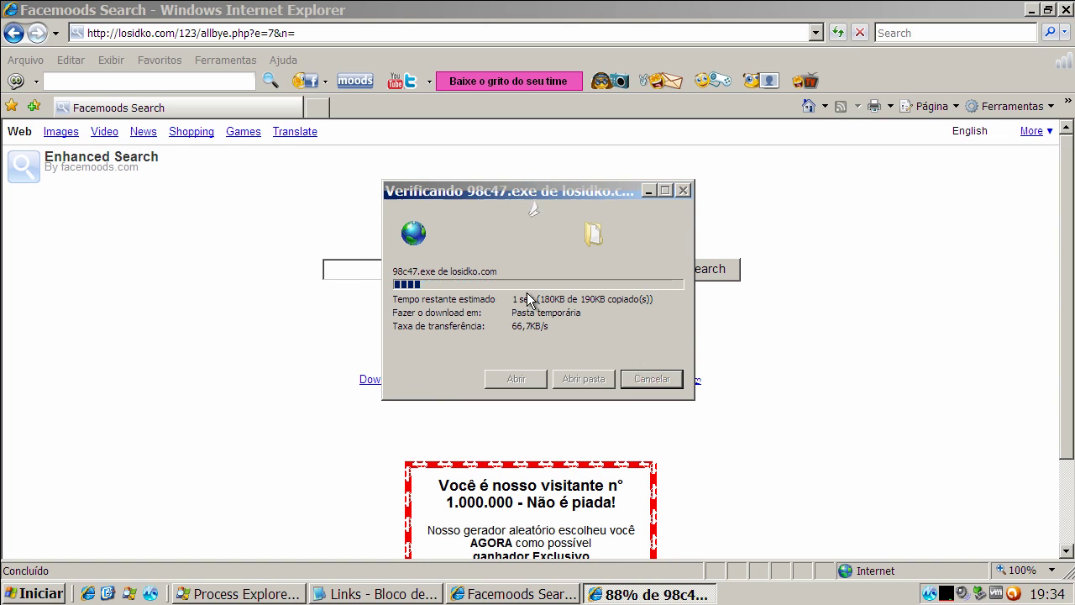
pyautogui.click(597, 301)
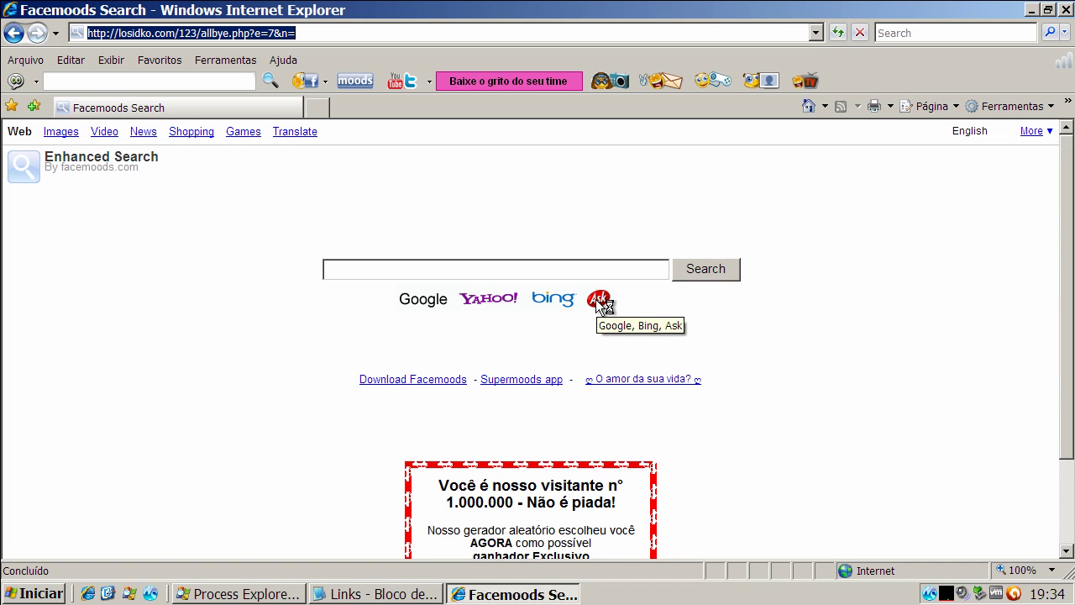
# Copy the link upuri.in/dbbase700set.exe from the Links file in Notepad and load it in Internet Explorer.
pyautogui.click(345, 598)
pyautogui.doubleClick(246, 426)
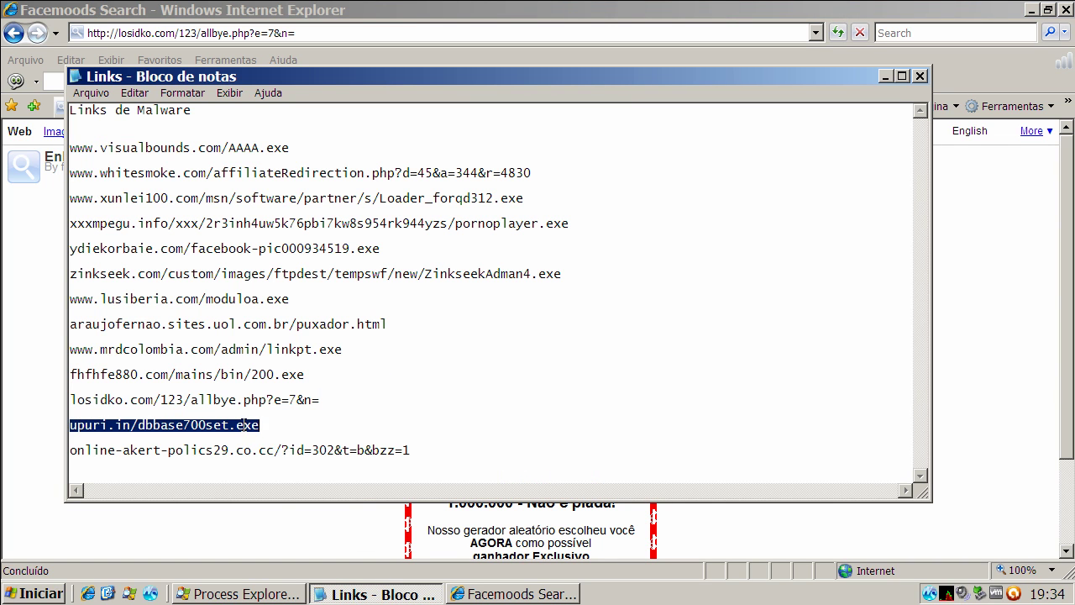
pyautogui.rightClick(246, 427)
pyautogui.click(281, 476)
pyautogui.click(238, 32)
pyautogui.click(311, 32)
pyautogui.moveTo(311, 32); pyautogui.dragTo(94, 32)
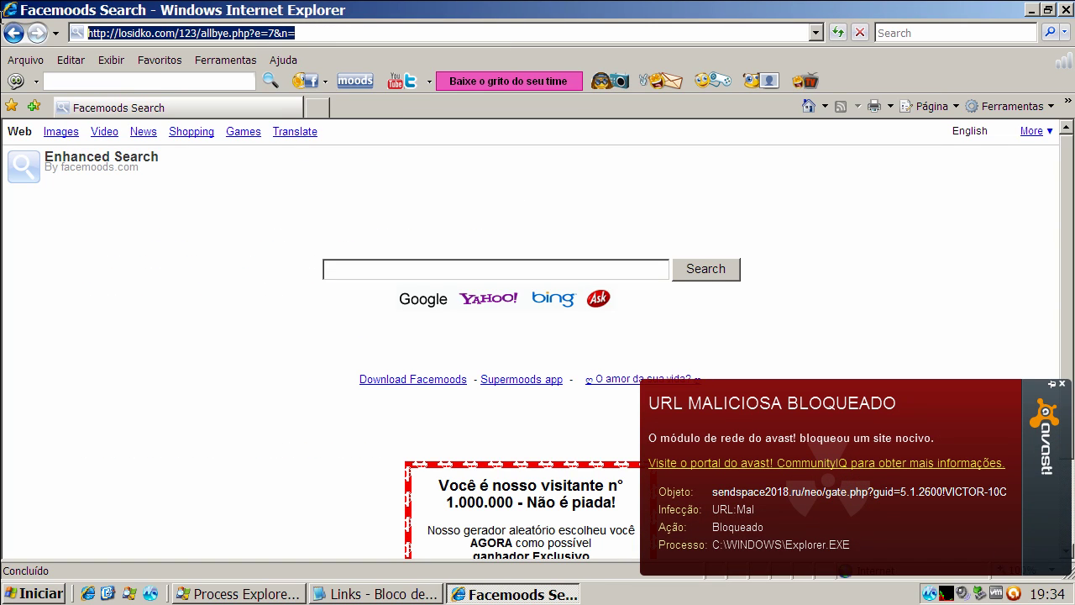
pyautogui.hotkey('ctrl', 'v')
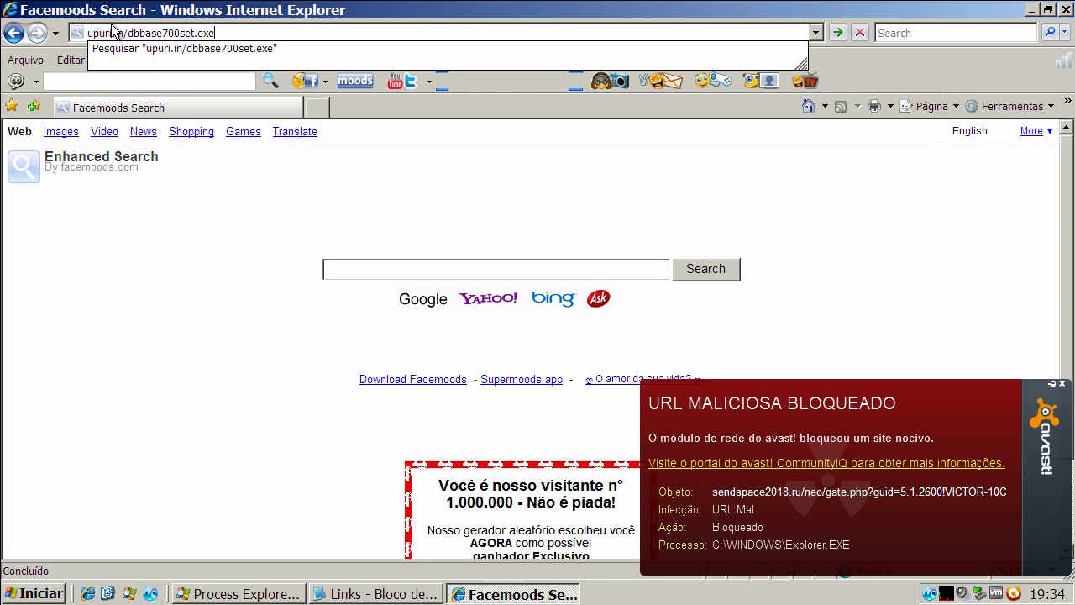
pyautogui.press('Return')
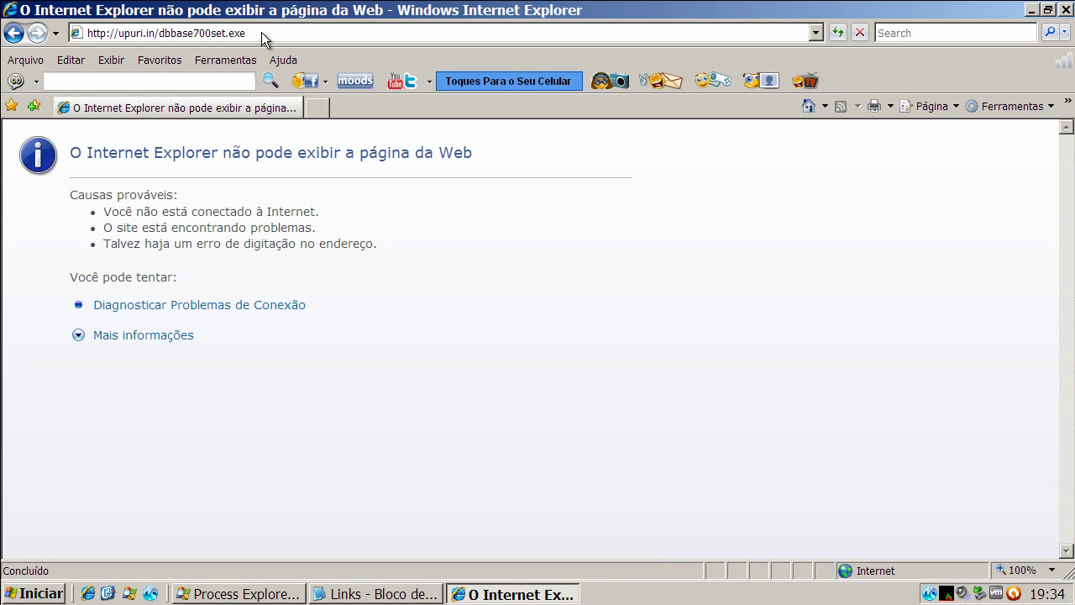
# Copy the last link, online-akert-polics29.co.cc/?id=302&t=b&bzz=1, from the Links file and close Notepad.
pyautogui.click(390, 595)
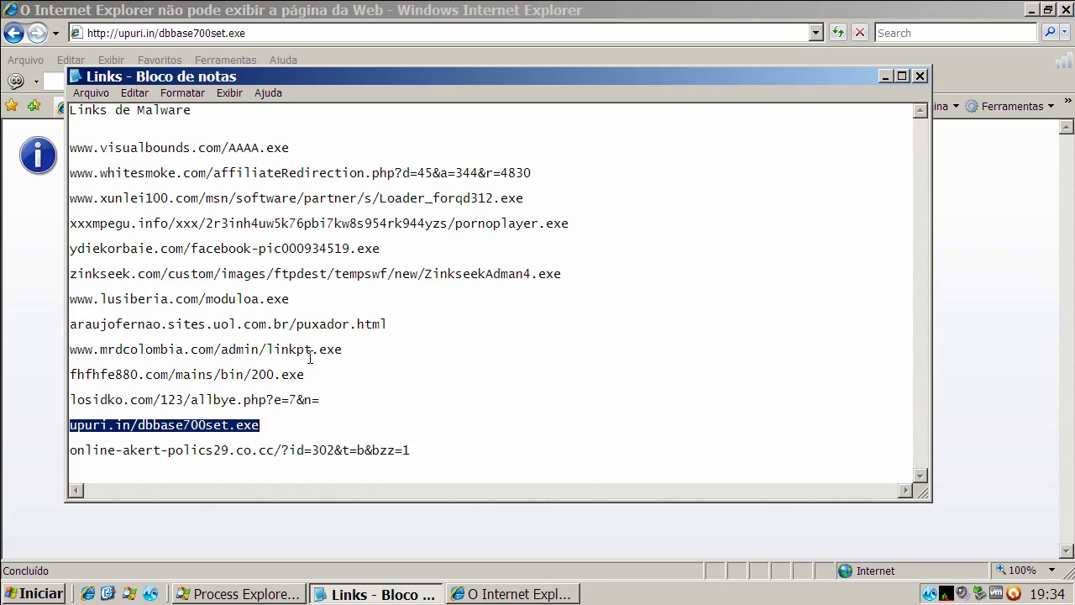
pyautogui.click(281, 450)
pyautogui.press('Home')
pyautogui.hotkey('shift', 'End')
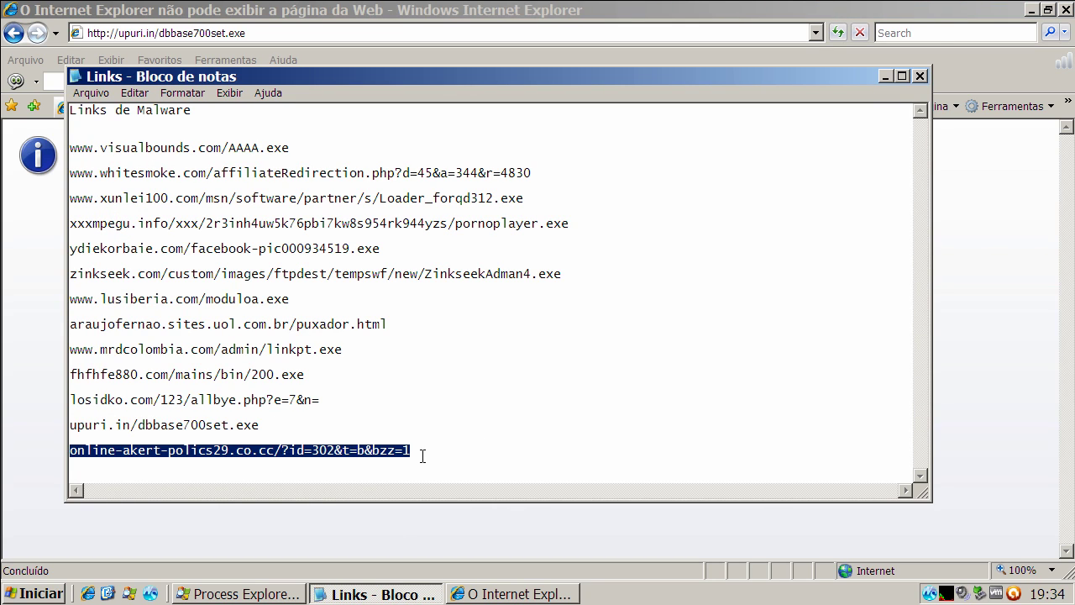
pyautogui.moveTo(423, 455); pyautogui.dragTo(70, 451)
pyautogui.rightClick(163, 446)
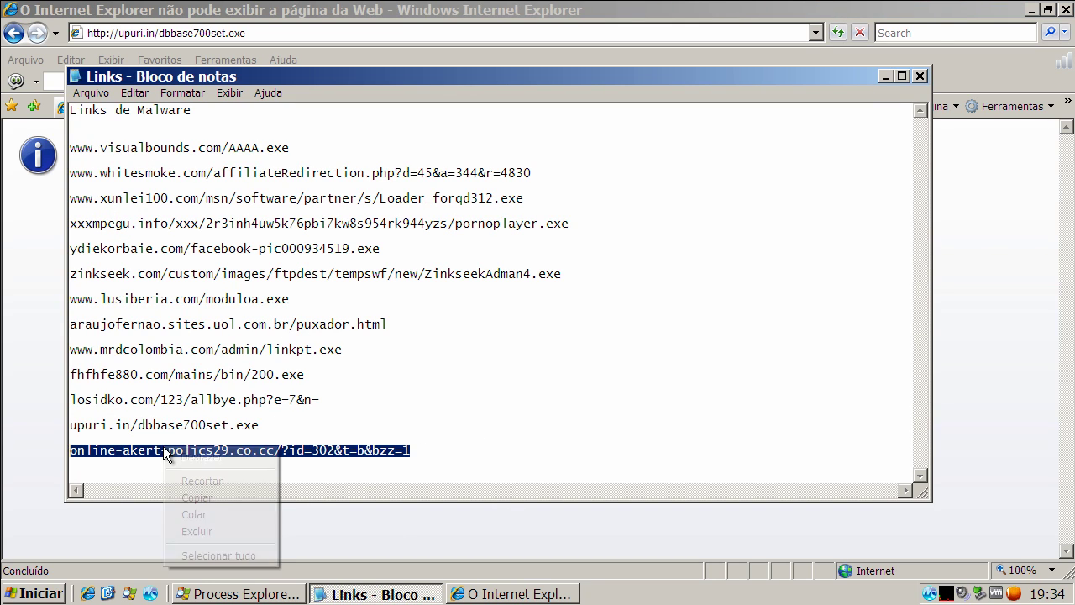
pyautogui.click(198, 499)
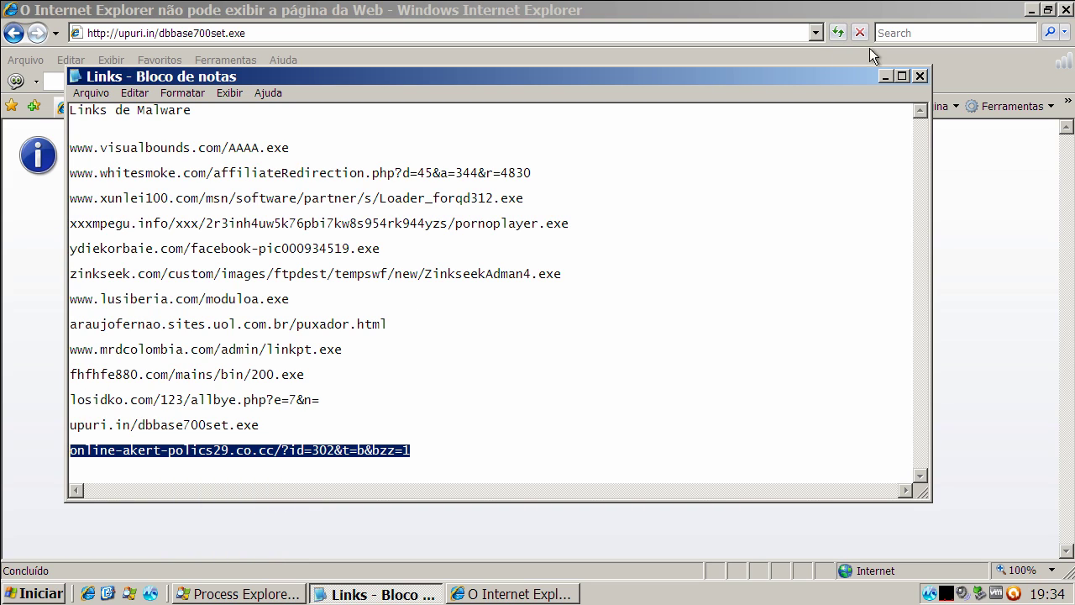
pyautogui.click(919, 77)
# Load the copied online-akert-polics29.co.cc link in Internet Explorer and dismiss the avast! alert.
pyautogui.click(273, 30)
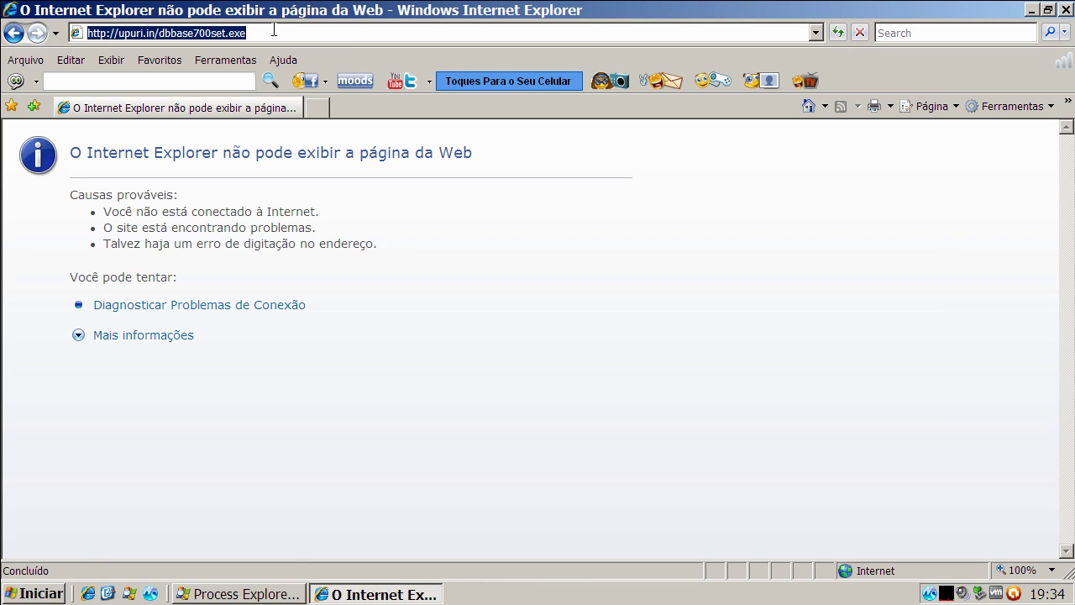
pyautogui.hotkey('ctrl', 'v')
pyautogui.press('Return')
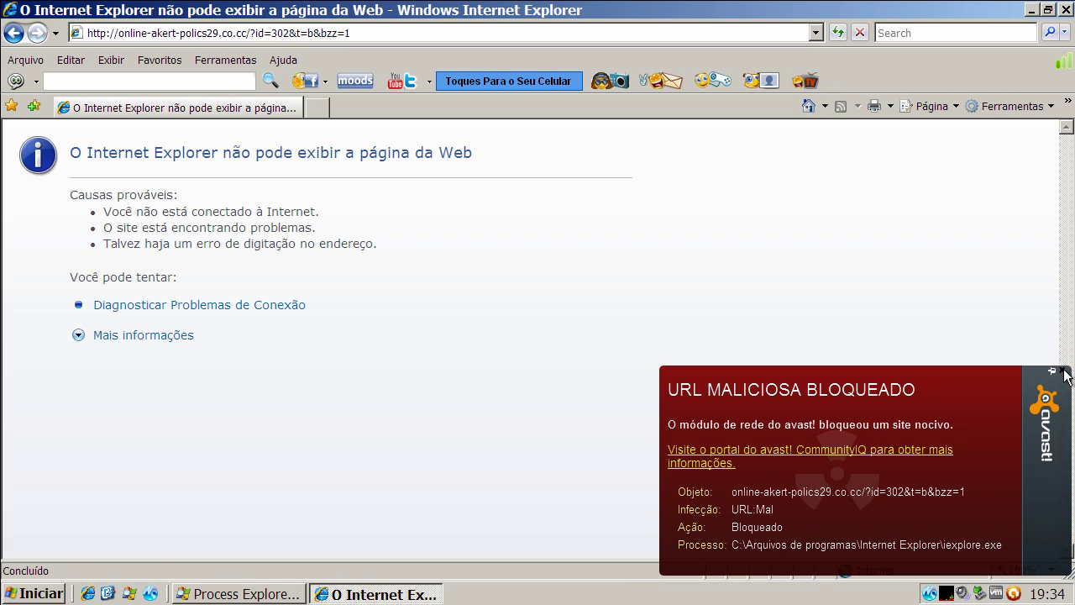
pyautogui.click(1061, 370)
# Close Internet Explorer and examine the running processes in Process Explorer, including zinkseek148.exe, then minimize it.
pyautogui.click(1067, 10)
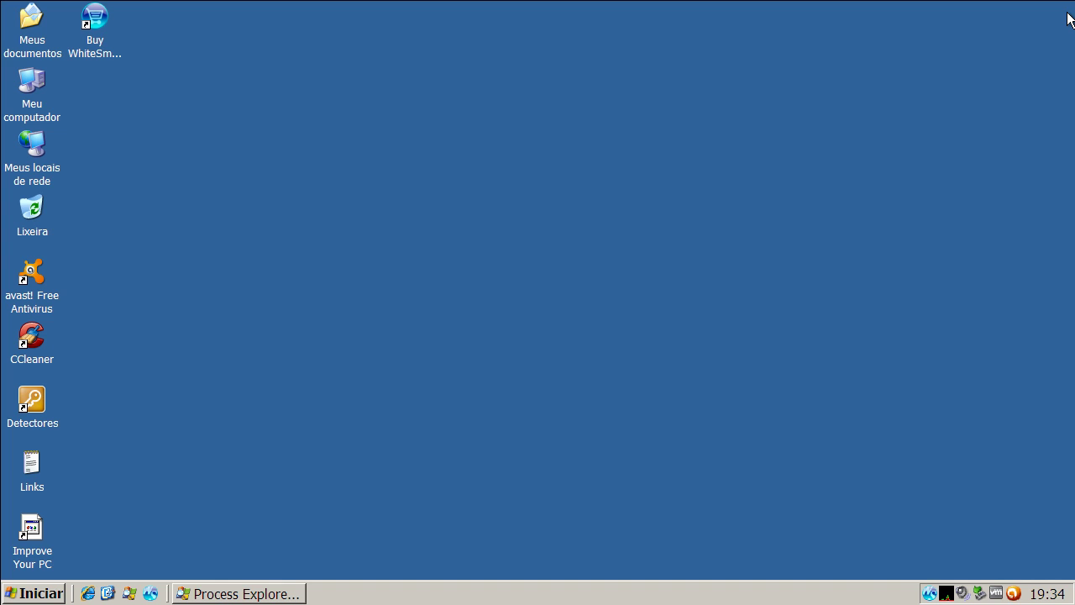
pyautogui.click(239, 592)
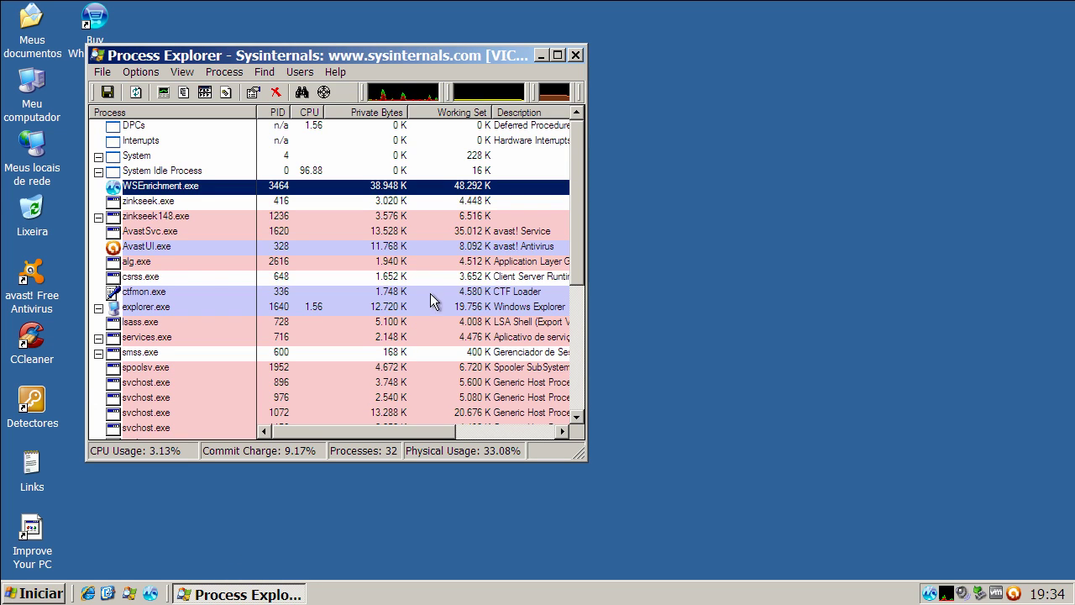
pyautogui.click(171, 216)
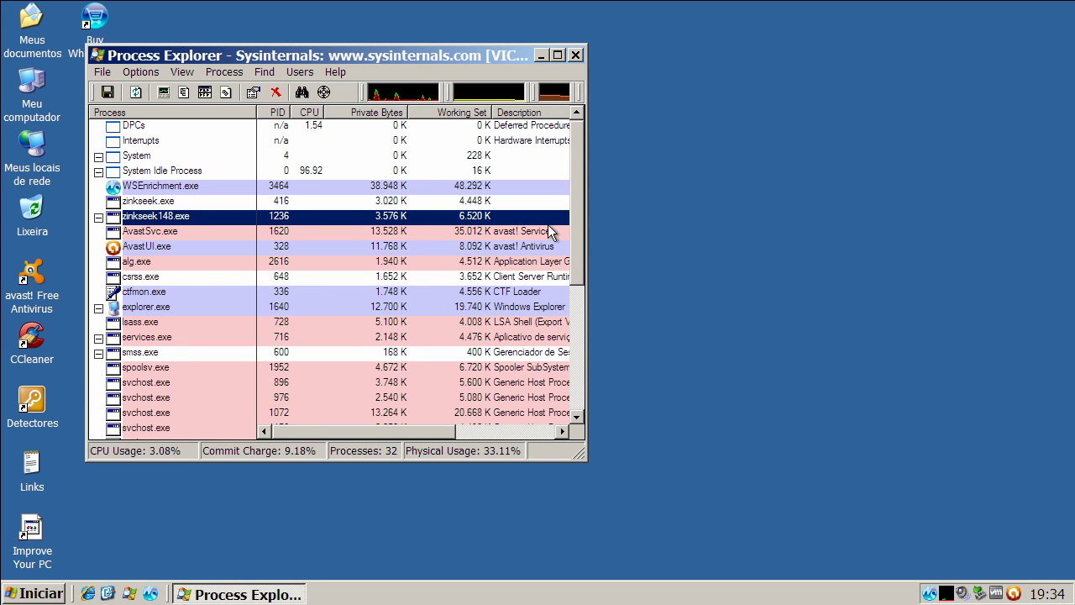
pyautogui.moveTo(574, 232); pyautogui.dragTo(582, 89)
pyautogui.click(540, 55)
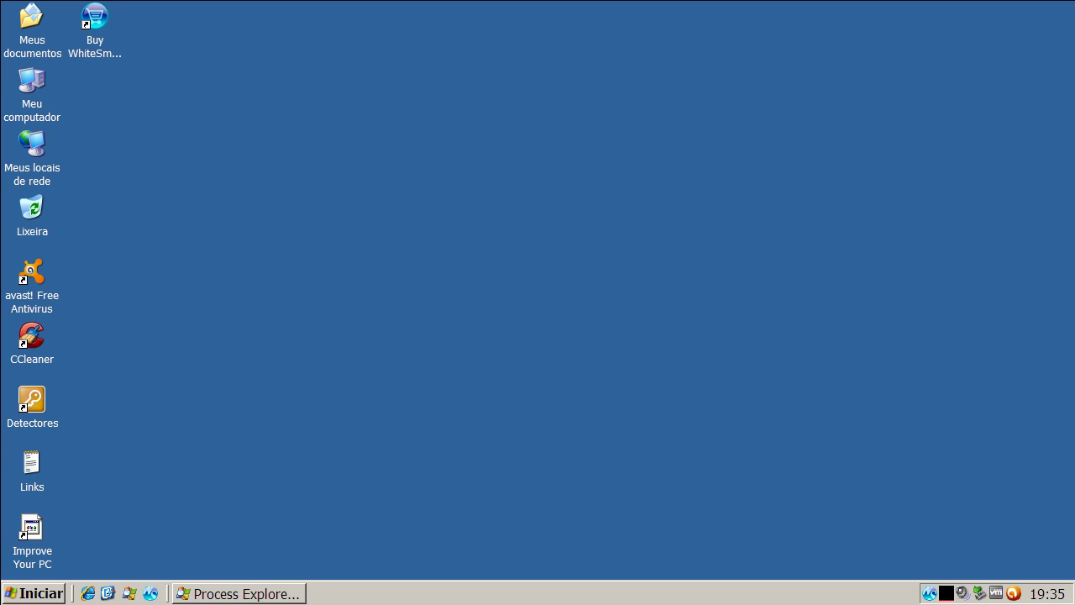
# Shut down WhiteSmoke, keeping it set to load on startup.
pyautogui.rightClick(929, 592)
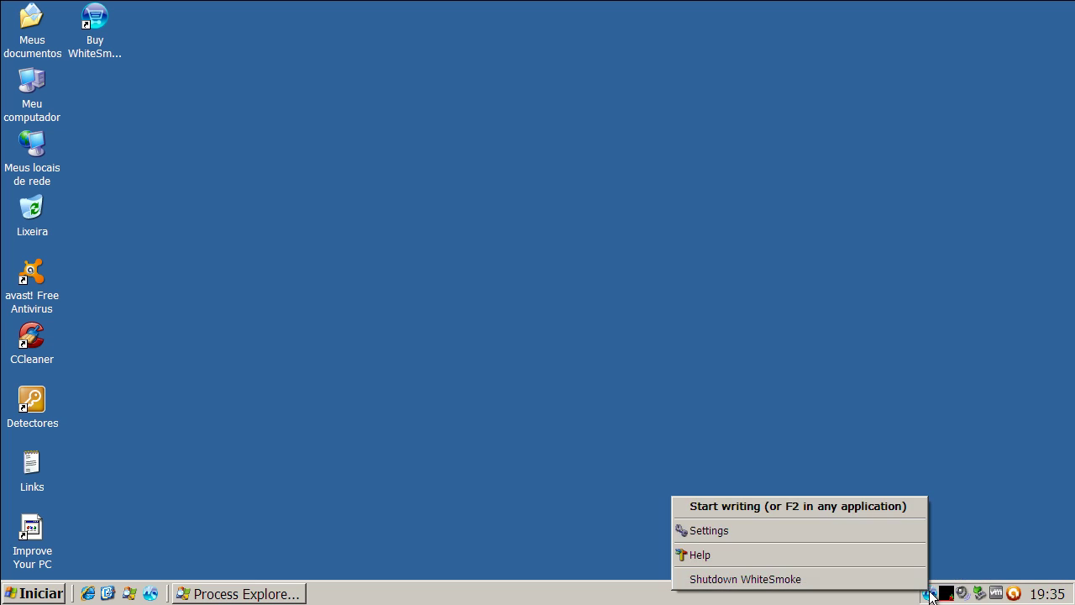
pyautogui.click(869, 579)
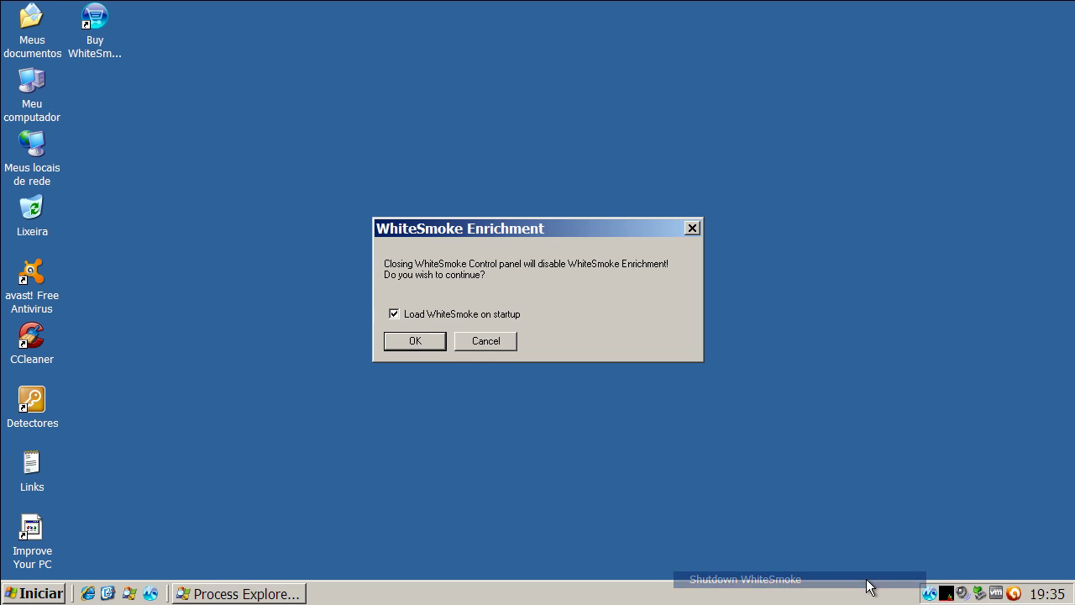
pyautogui.click(436, 342)
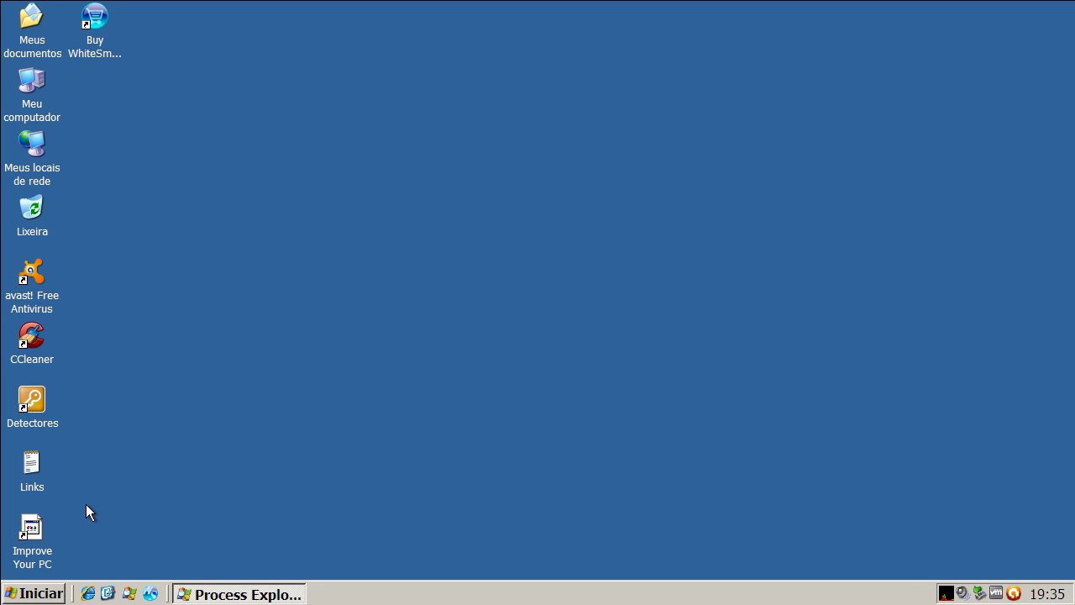
# Open avast! Free Antivirus and run the full system scan (Escaneamento completo do sistema).
pyautogui.click(1015, 593)
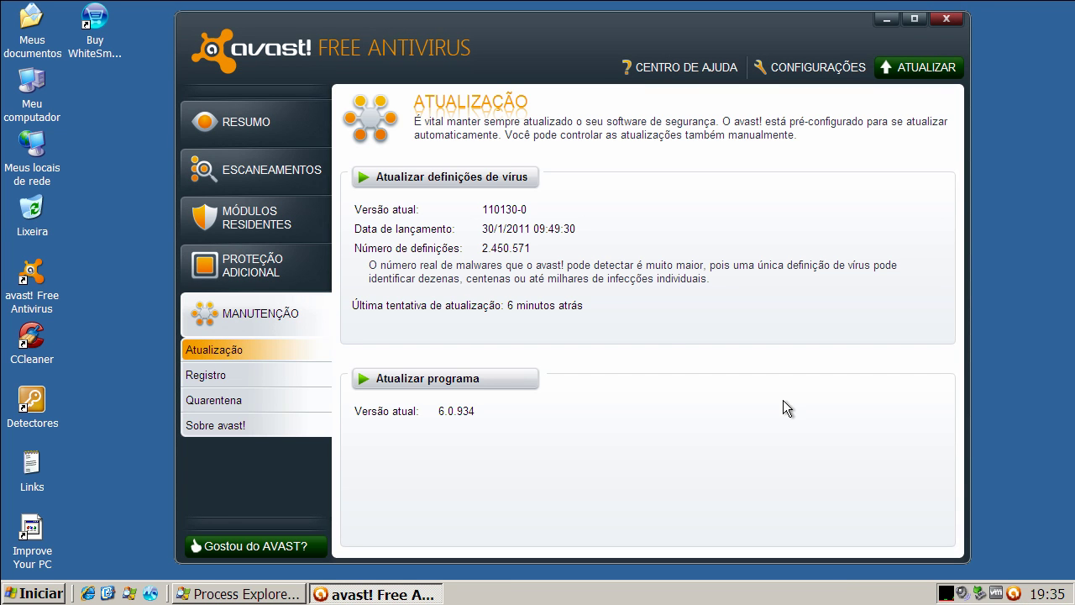
pyautogui.click(283, 173)
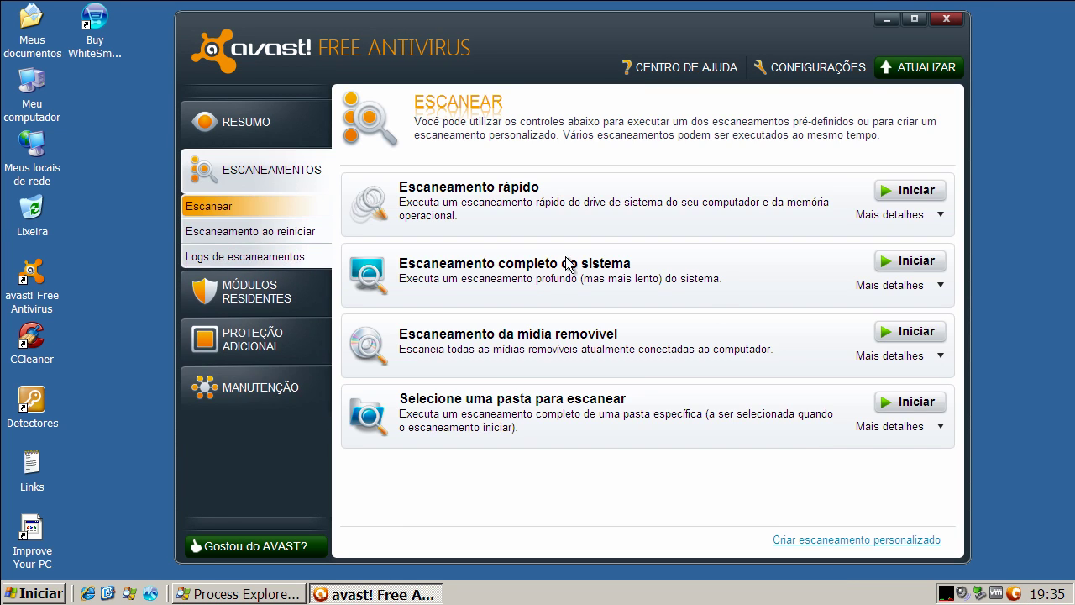
pyautogui.click(907, 261)
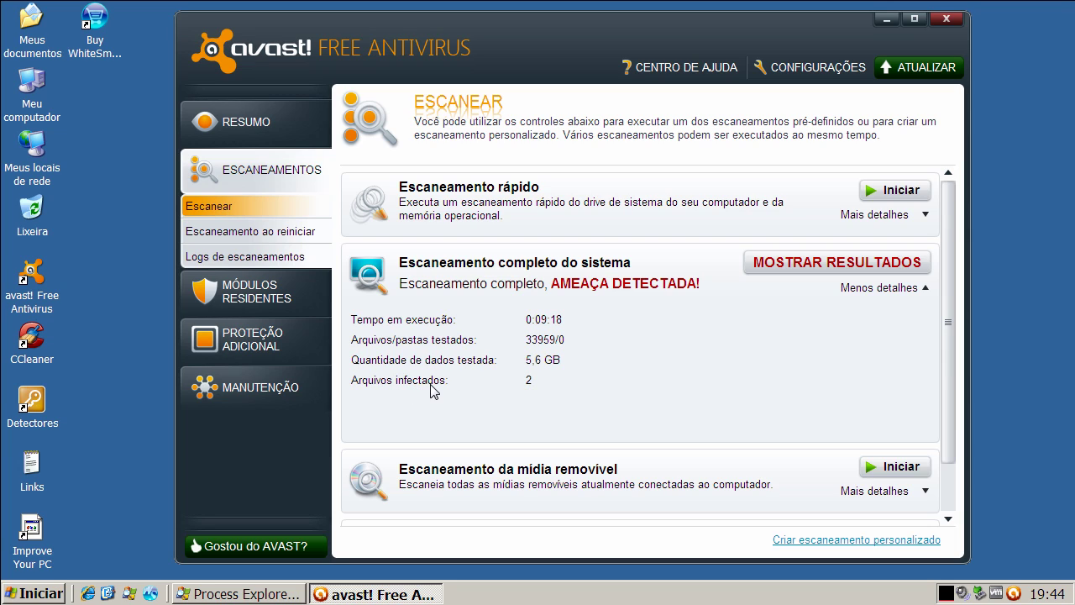
# Move the threats AAAA[1].exe and n1[1].jpg from the scan results to quarantine and accept the boot-time scan with an immediate restart.
pyautogui.click(867, 268)
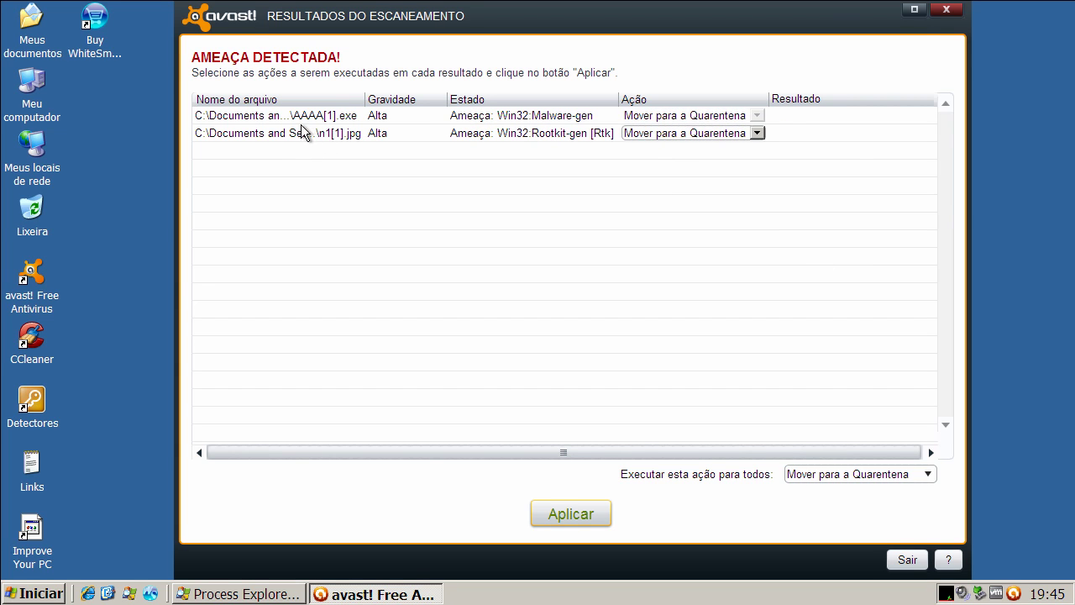
pyautogui.moveTo(364, 99); pyautogui.dragTo(492, 110)
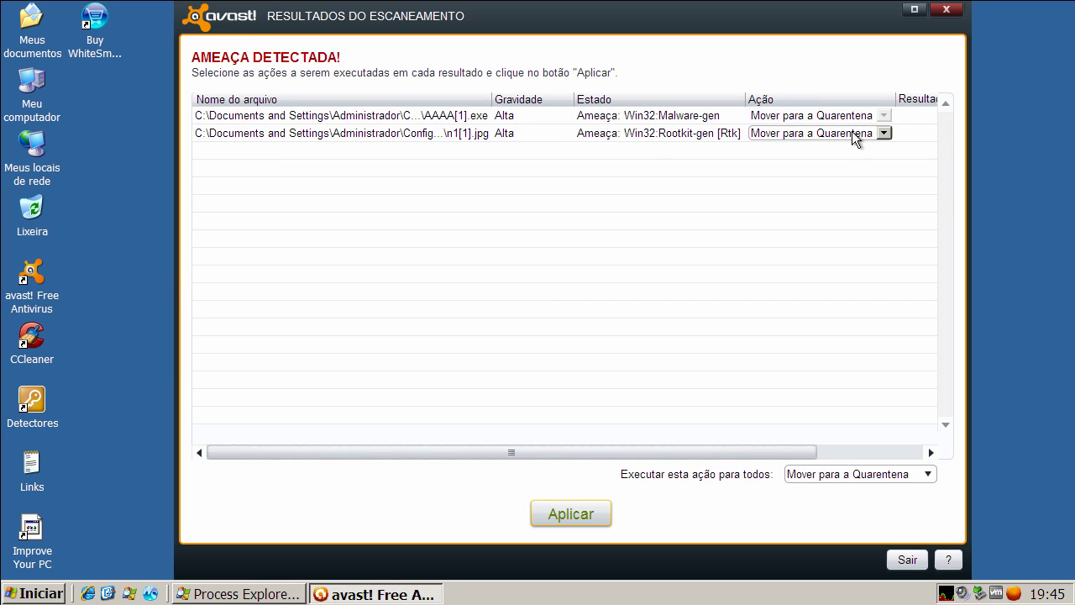
pyautogui.click(583, 515)
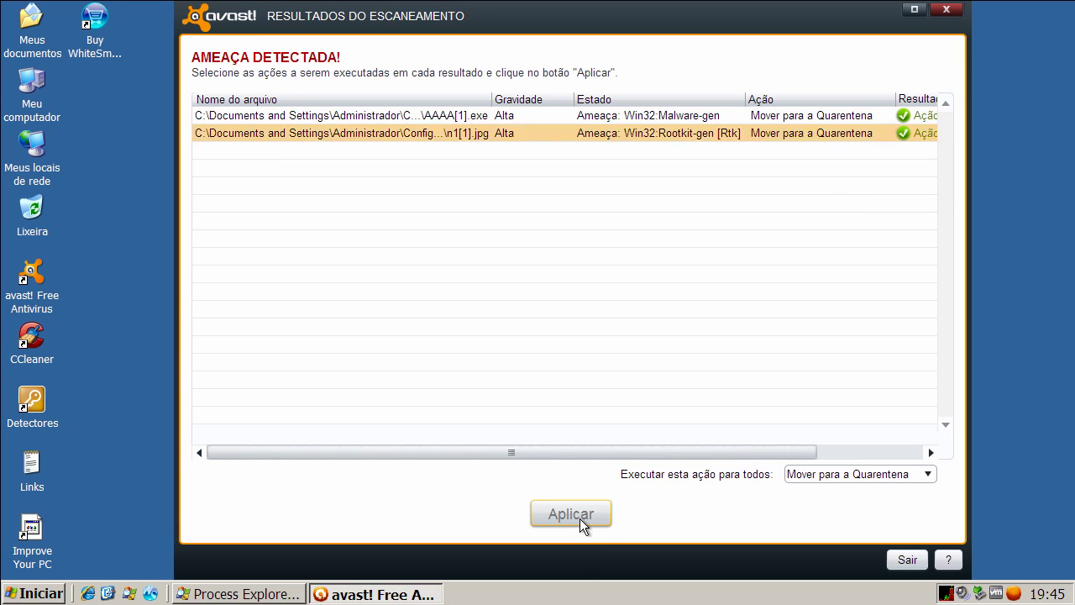
pyautogui.click(907, 560)
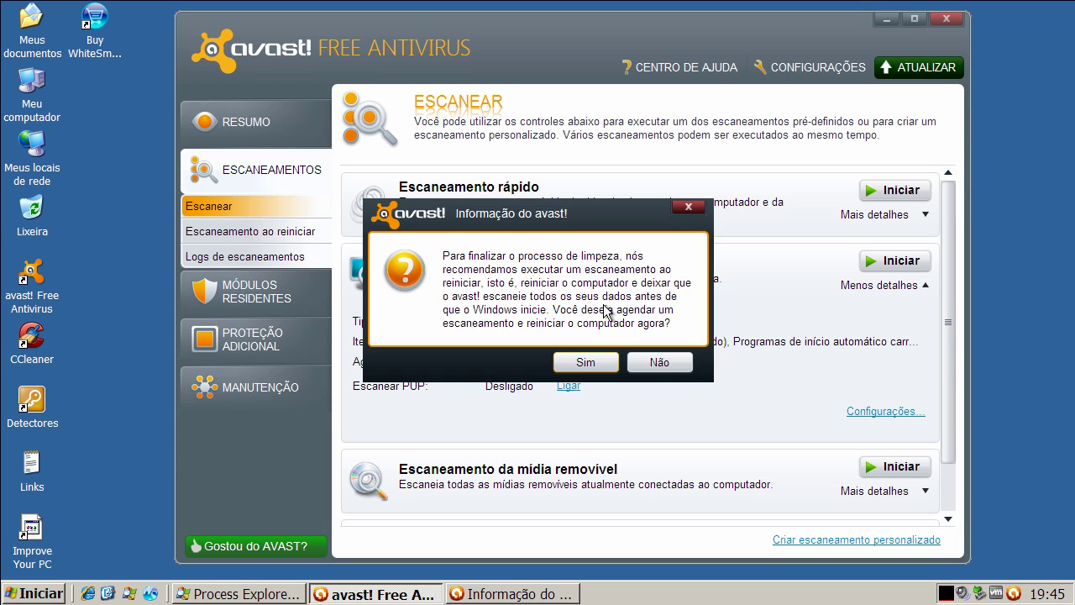
pyautogui.click(598, 359)
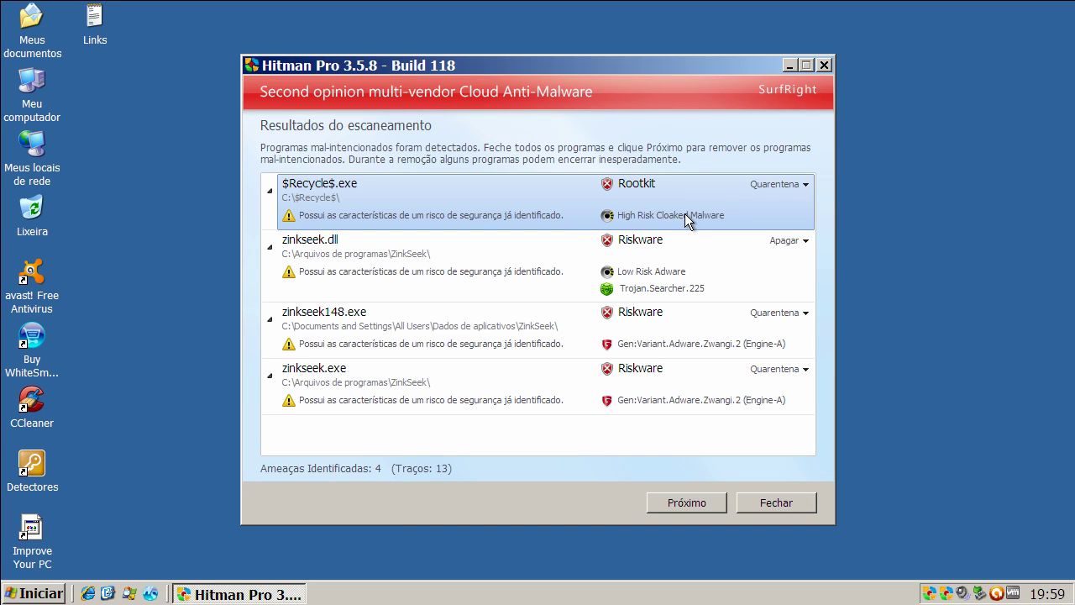
# Examine the Hitman Pro scan results for $Recycle$.exe, zinkseek.dll, zinkseek148.exe and zinkseek.exe, including their threat classifications.
pyautogui.click(651, 290)
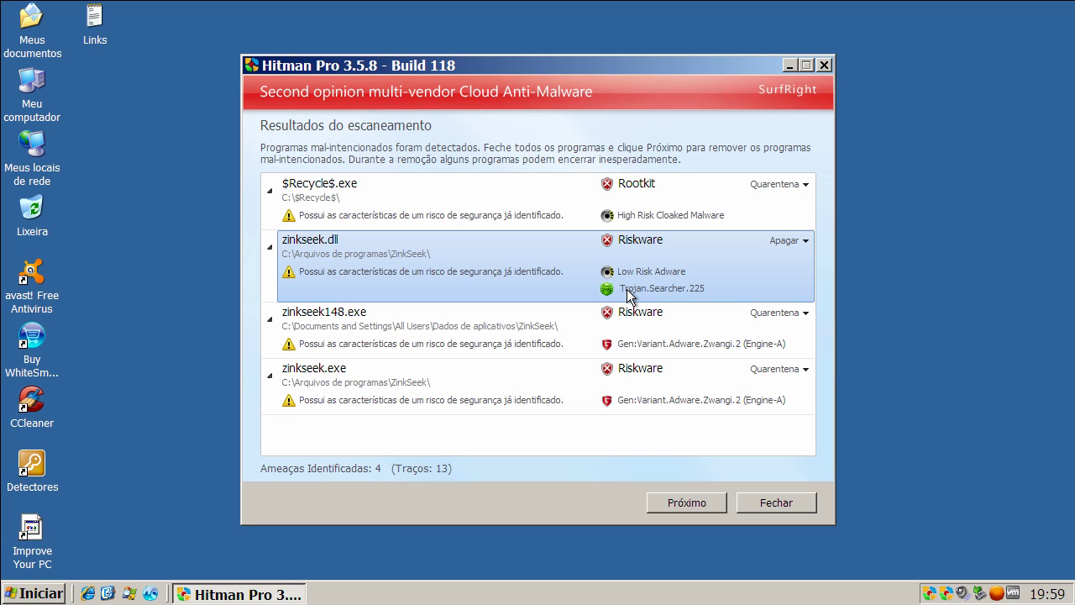
pyautogui.click(299, 319)
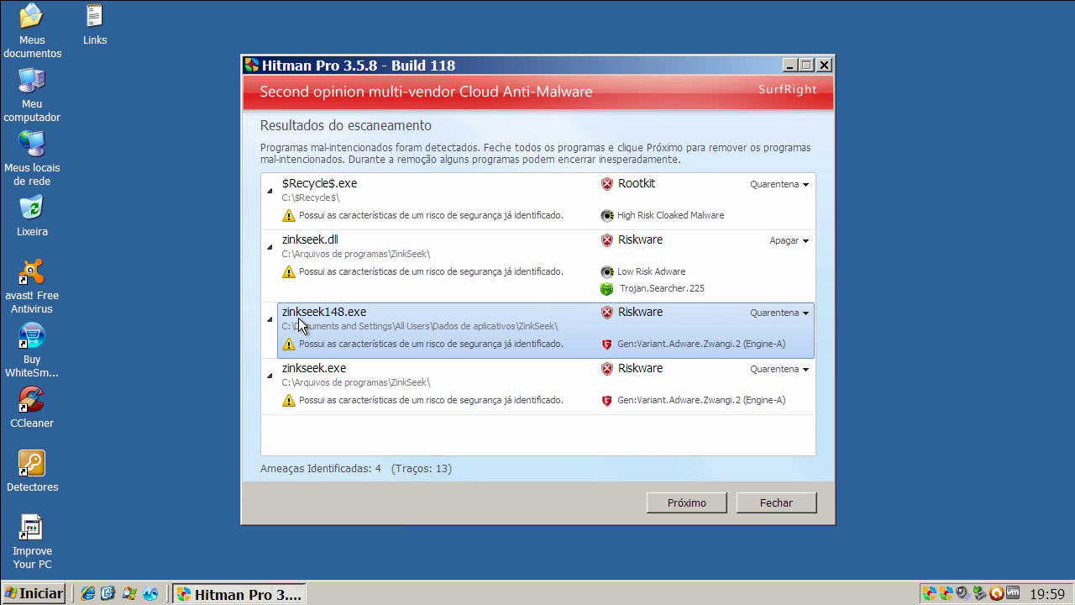
pyautogui.click(319, 386)
pyautogui.click(321, 346)
pyautogui.click(326, 375)
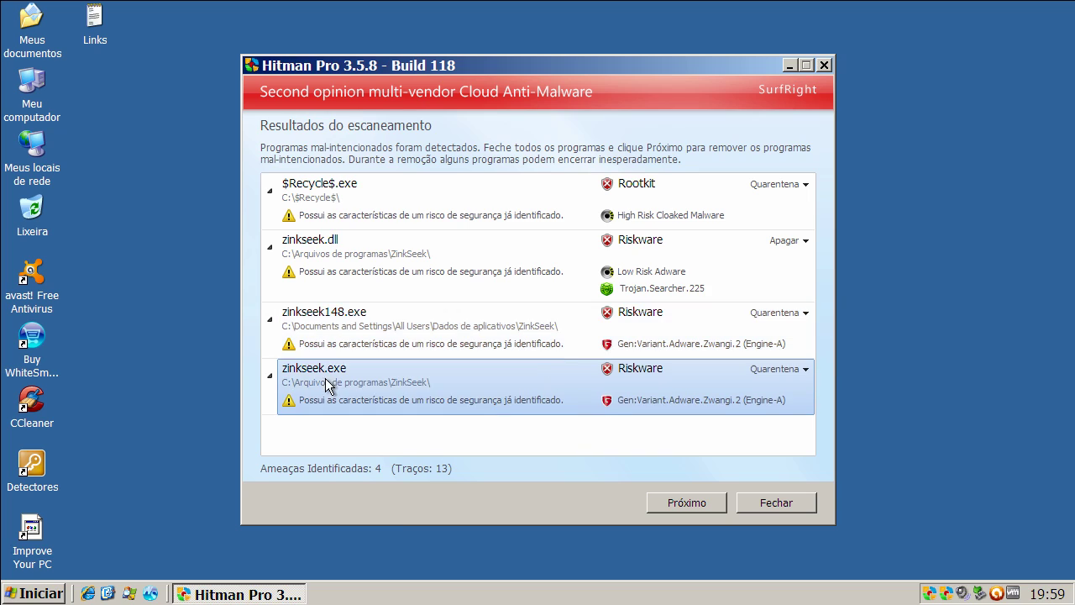
pyautogui.click(330, 341)
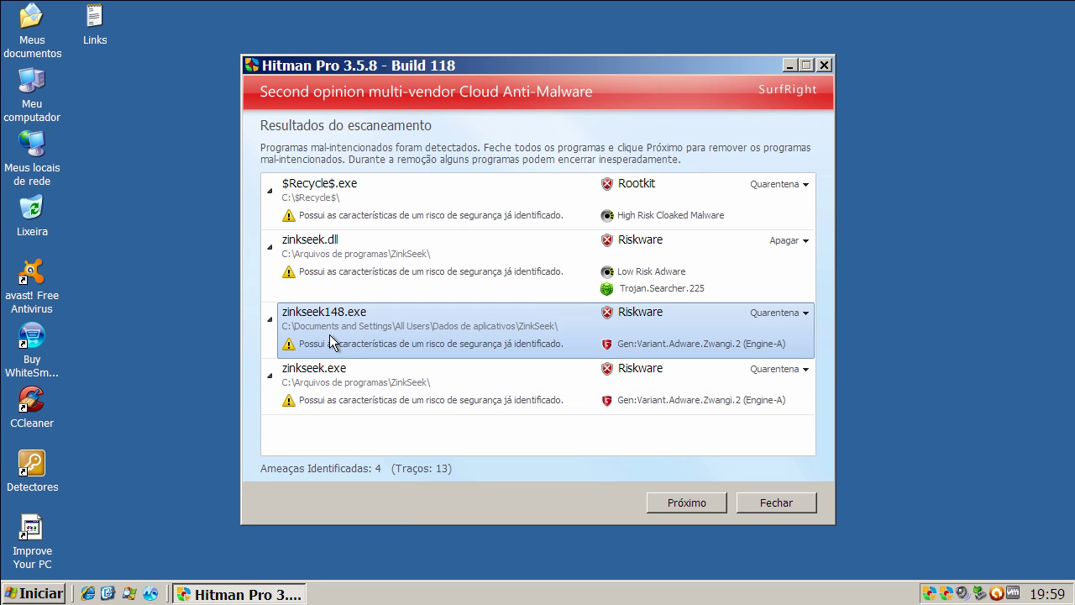
pyautogui.click(674, 382)
pyautogui.click(645, 341)
pyautogui.click(347, 249)
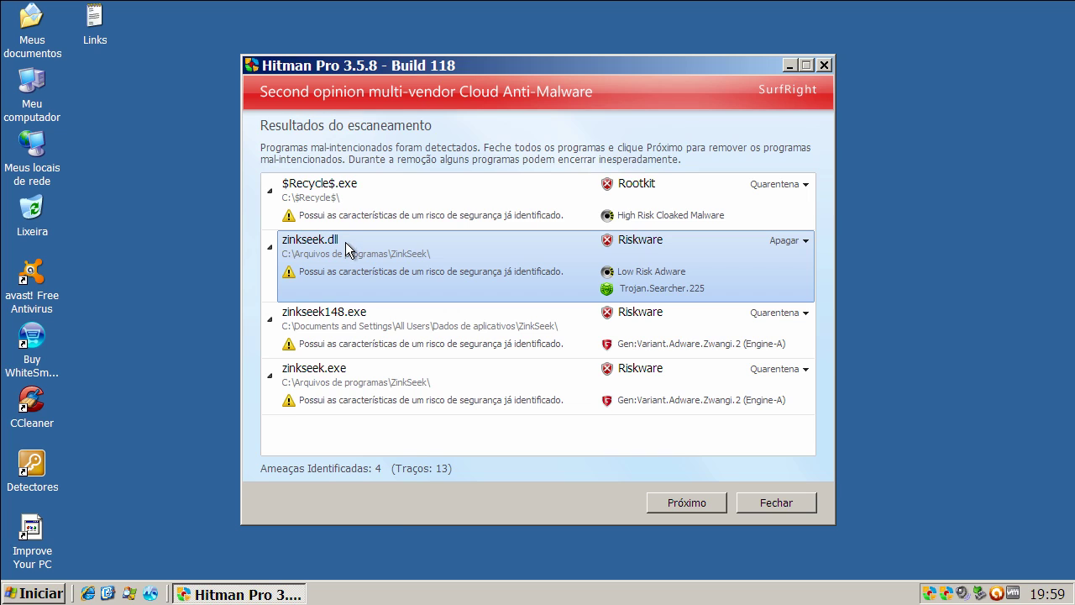
pyautogui.click(380, 346)
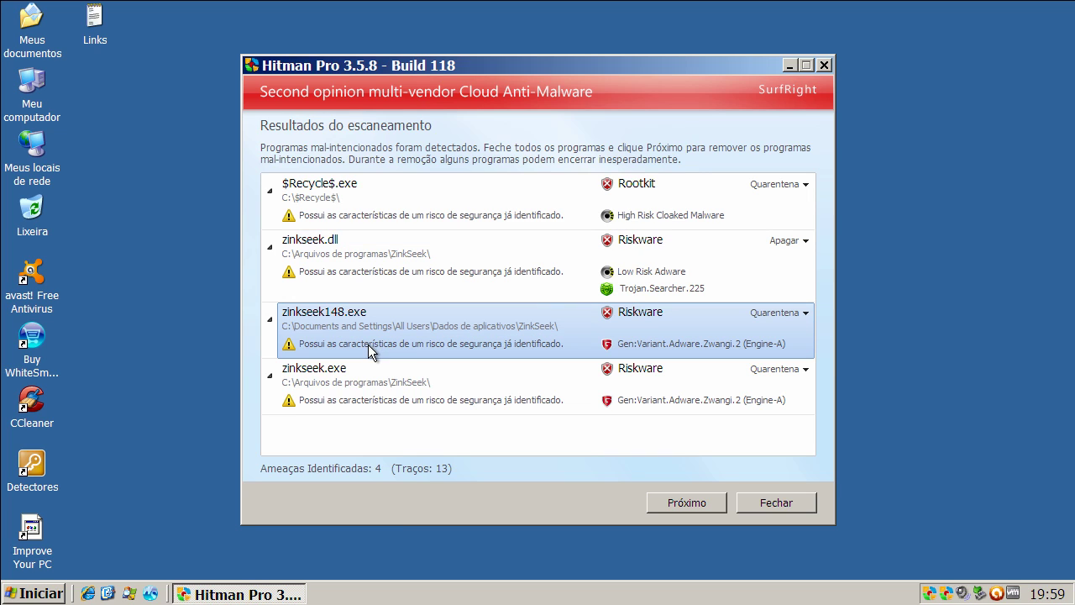
pyautogui.click(357, 382)
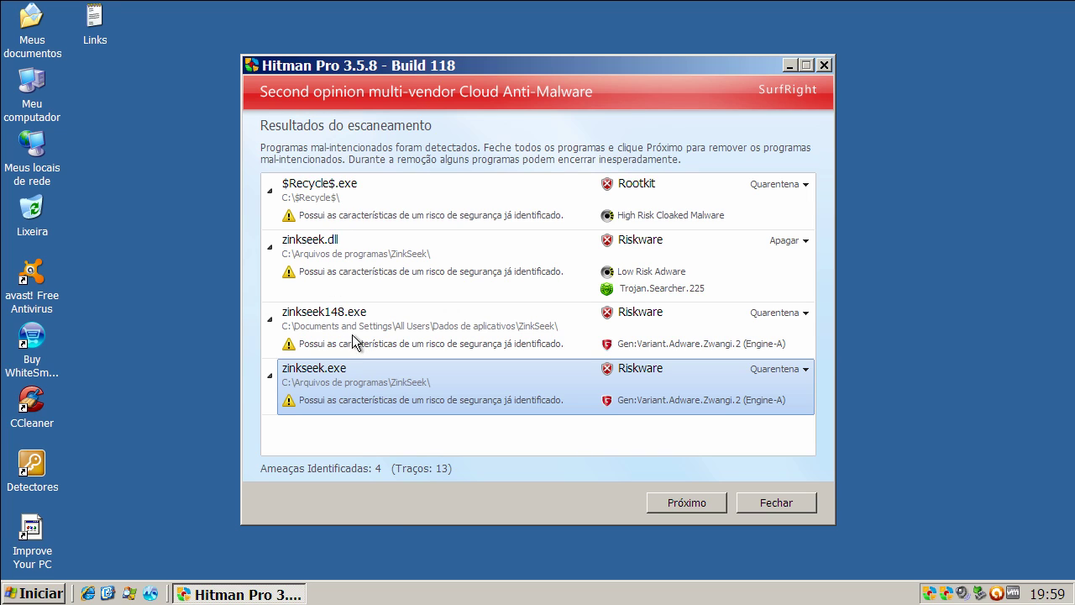
pyautogui.click(357, 271)
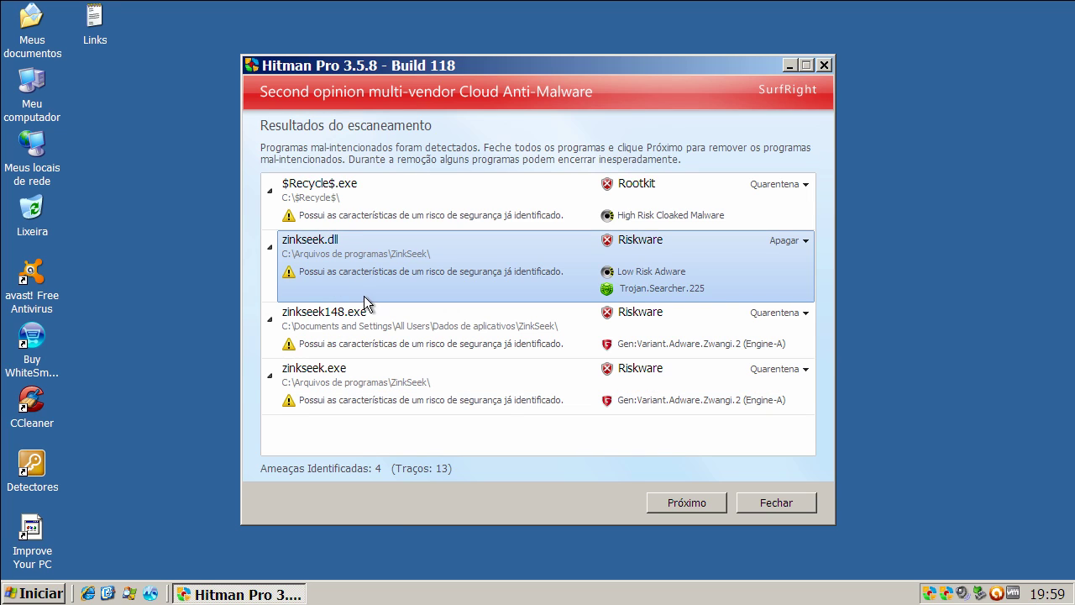
pyautogui.click(368, 319)
pyautogui.click(361, 397)
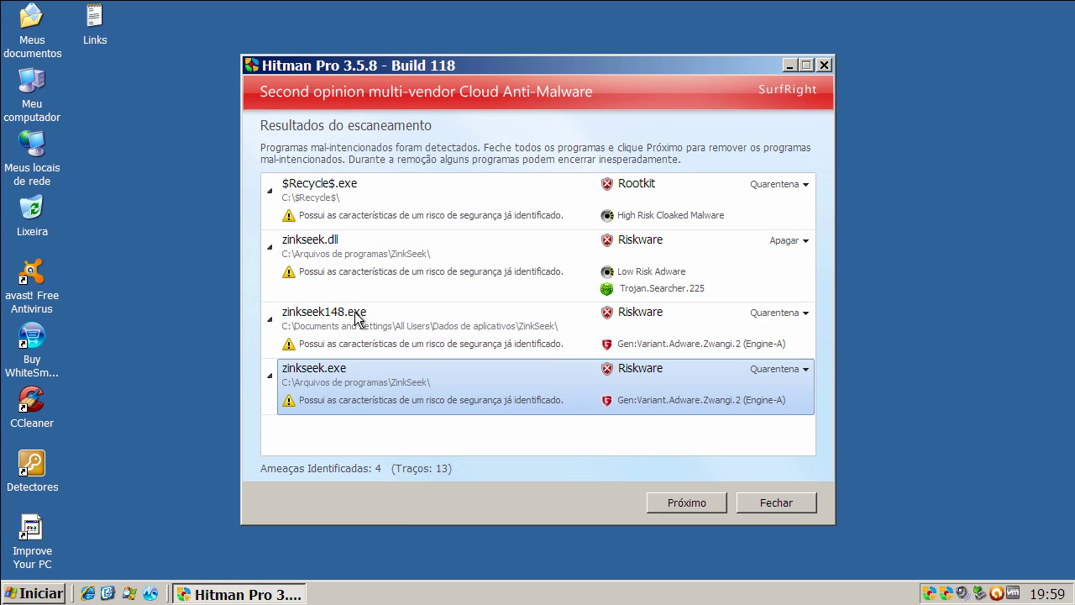
pyautogui.click(348, 267)
pyautogui.click(387, 402)
# Remove the threats found by Hitman Pro using their assigned quarantine and delete actions, and restart the computer.
pyautogui.click(703, 502)
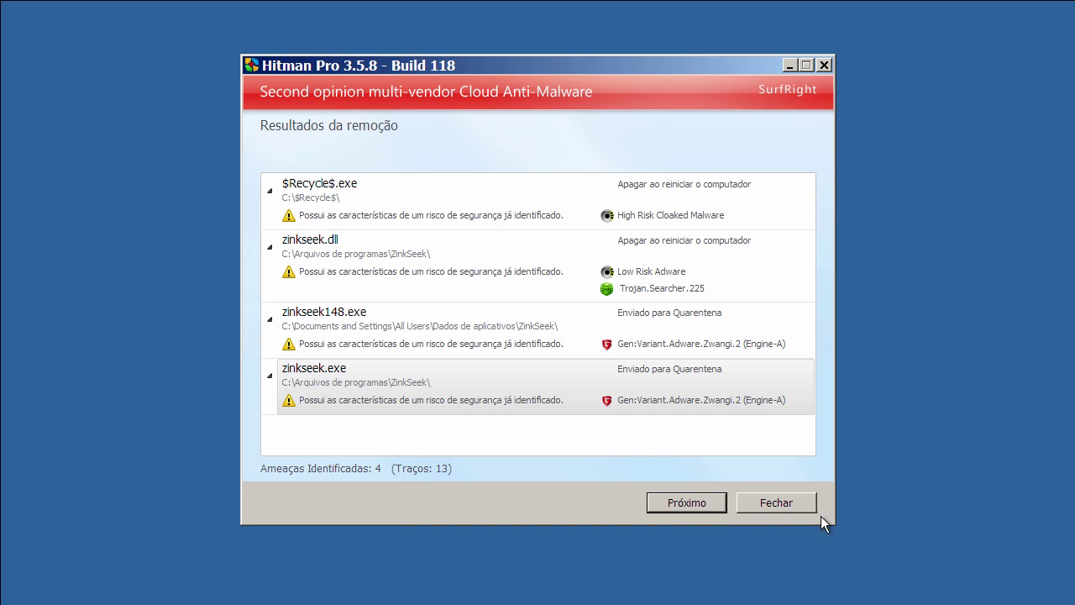
pyautogui.click(704, 502)
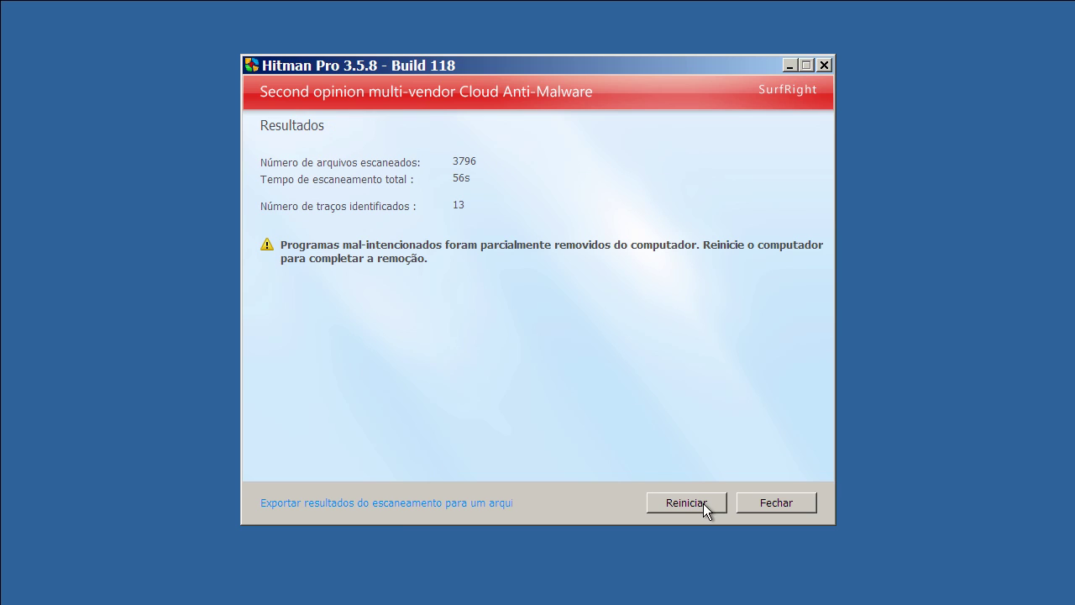
pyautogui.click(701, 503)
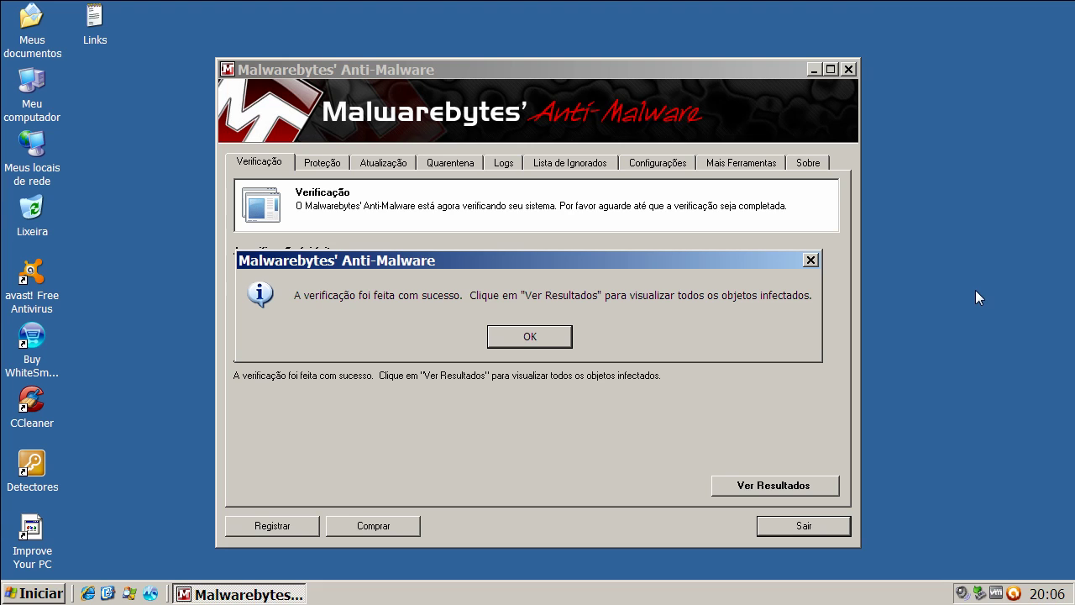
# Show the results of the finished Malwarebytes' Anti-Malware scan and widen the Fabricante and Item columns.
pyautogui.click(550, 336)
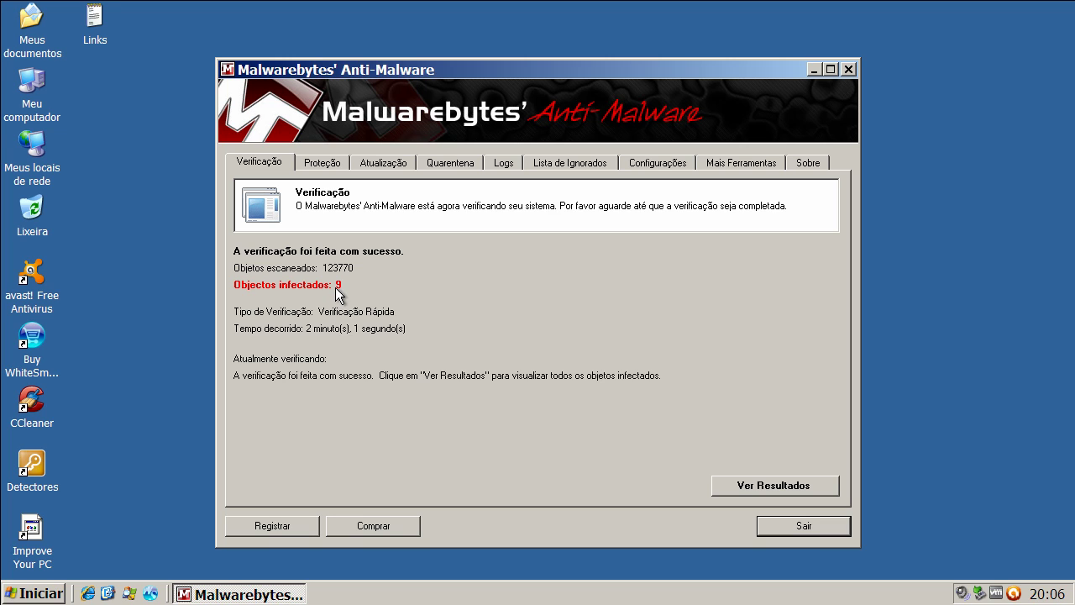
pyautogui.click(743, 487)
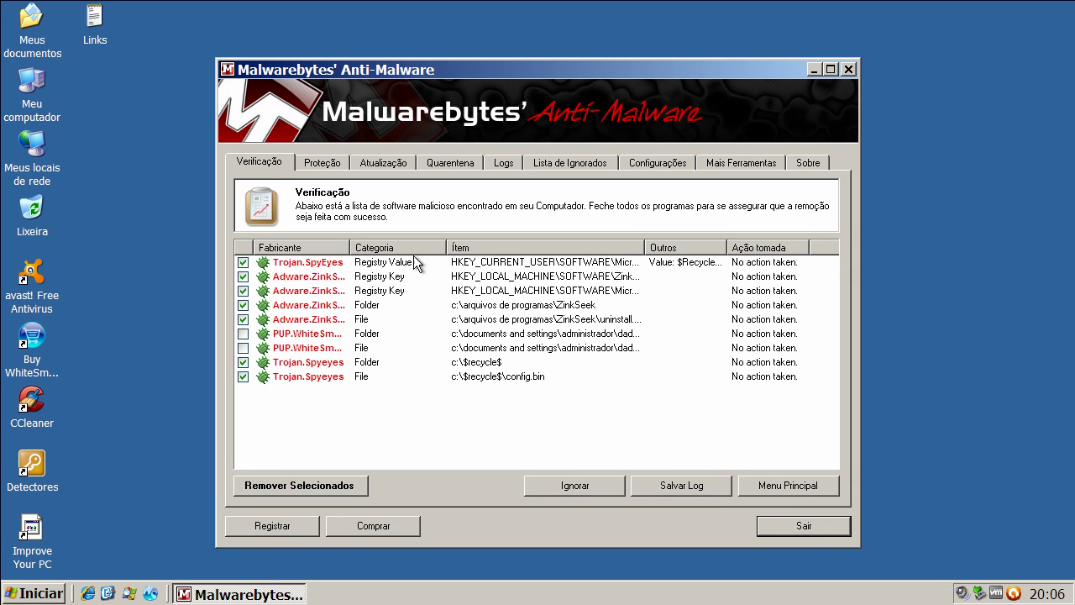
pyautogui.moveTo(352, 245); pyautogui.dragTo(422, 245)
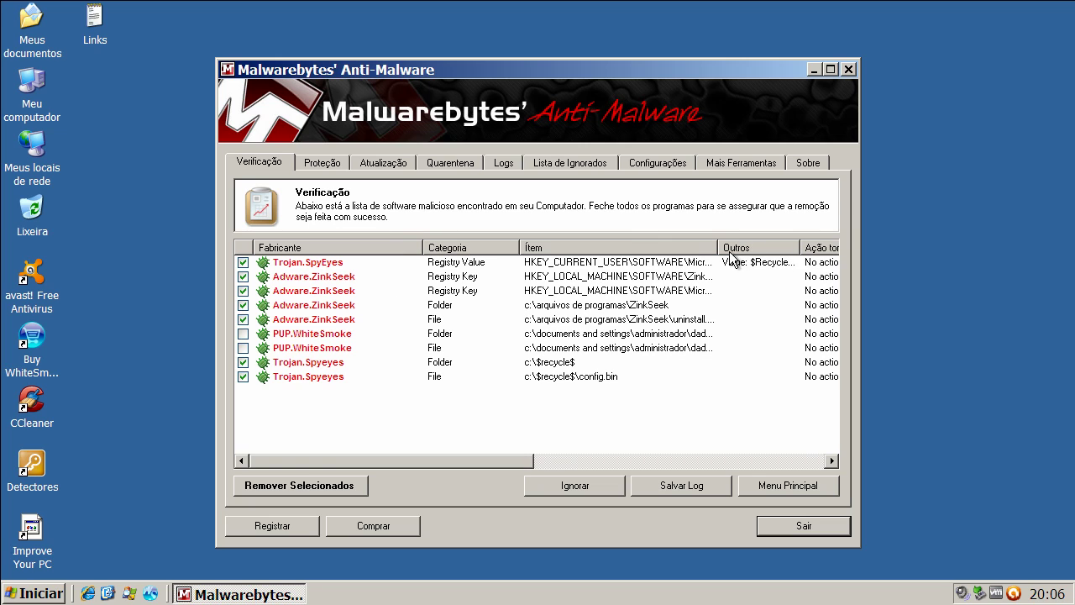
pyautogui.moveTo(717, 245); pyautogui.dragTo(823, 245)
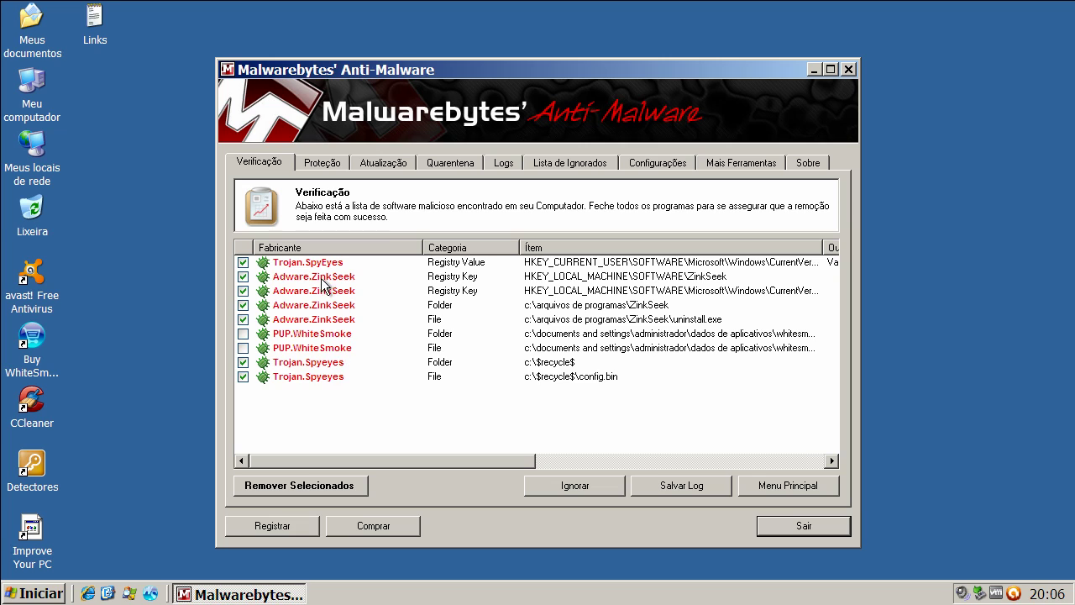
# Examine the detected Trojan.SpyEyes, Adware.ZinkSeek and PUP.WhiteSmoke entries and the related WhiteSmoke shortcut on the desktop.
pyautogui.click(315, 264)
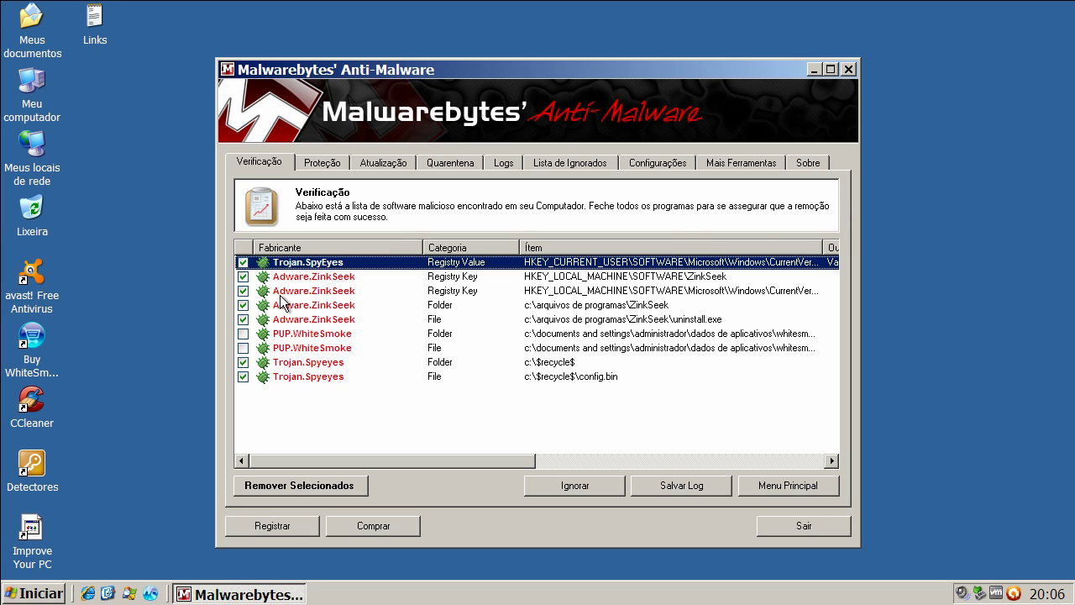
pyautogui.click(286, 282)
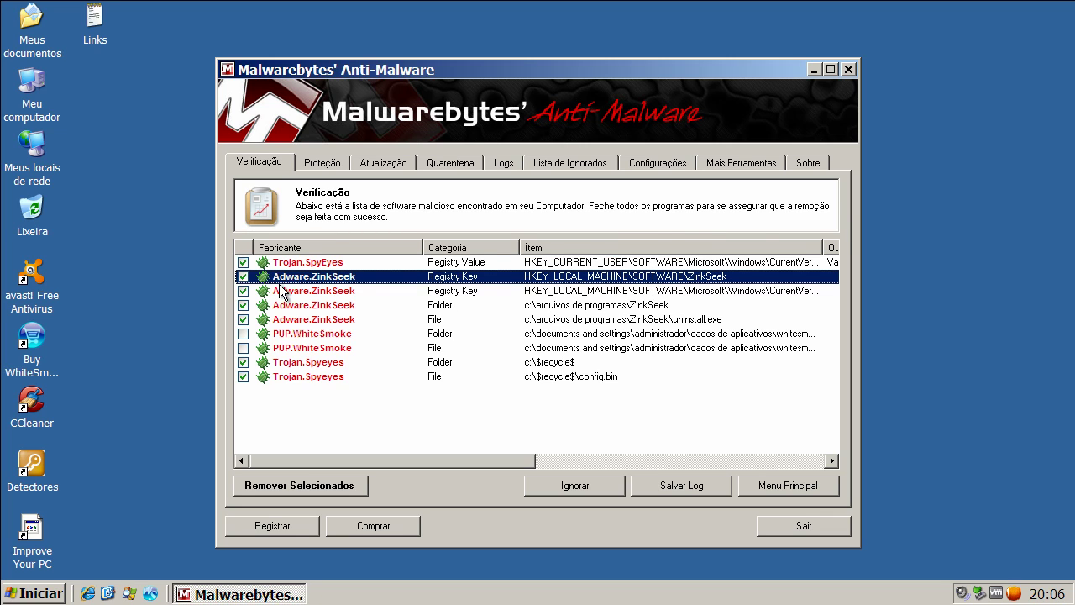
pyautogui.click(352, 307)
pyautogui.click(351, 323)
pyautogui.click(349, 336)
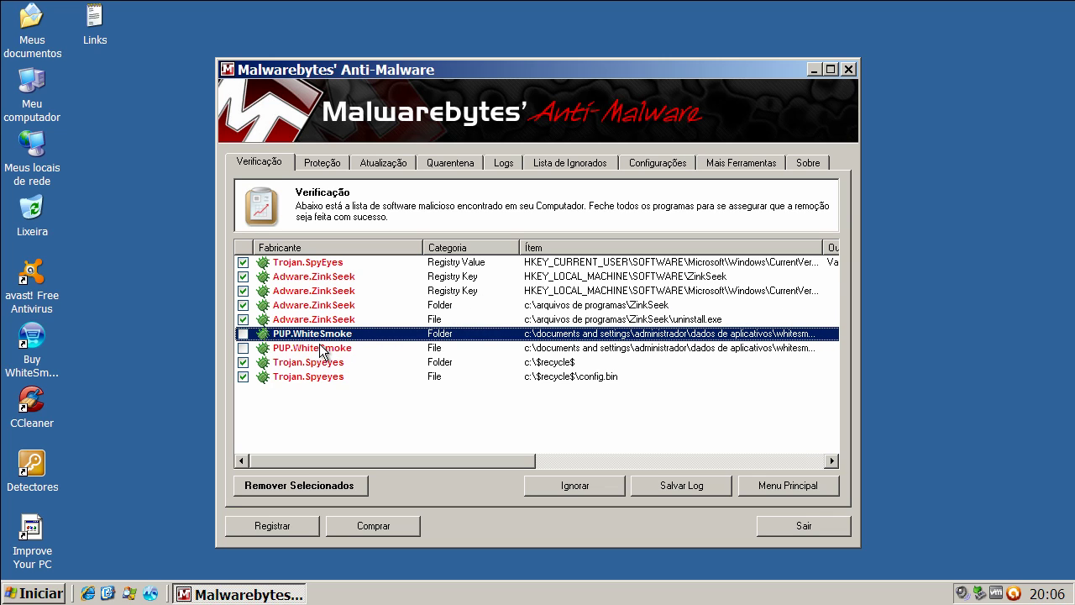
pyautogui.click(333, 348)
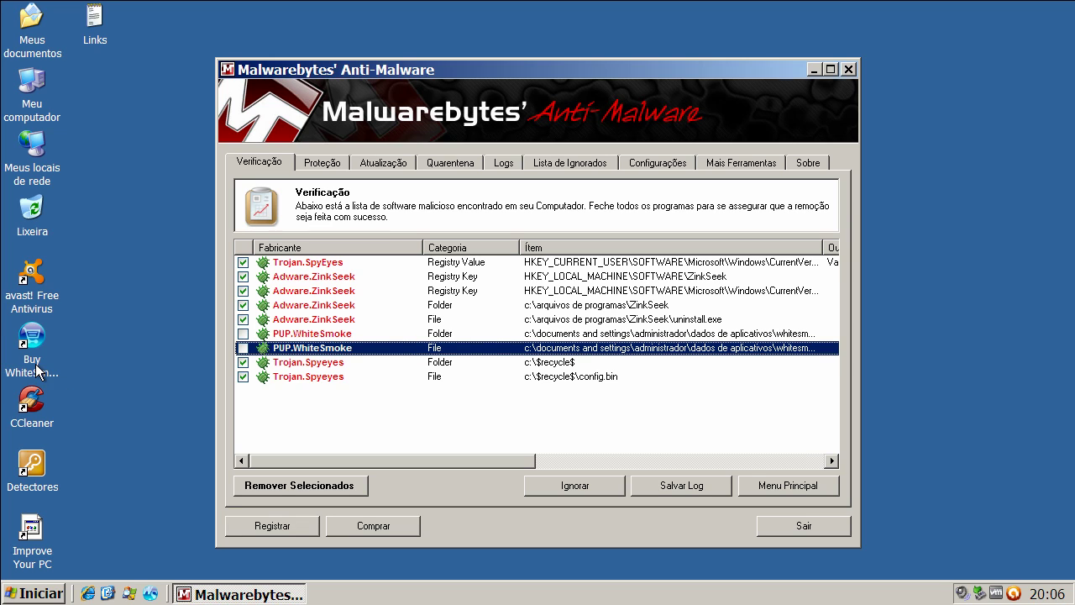
pyautogui.click(37, 370)
pyautogui.click(314, 366)
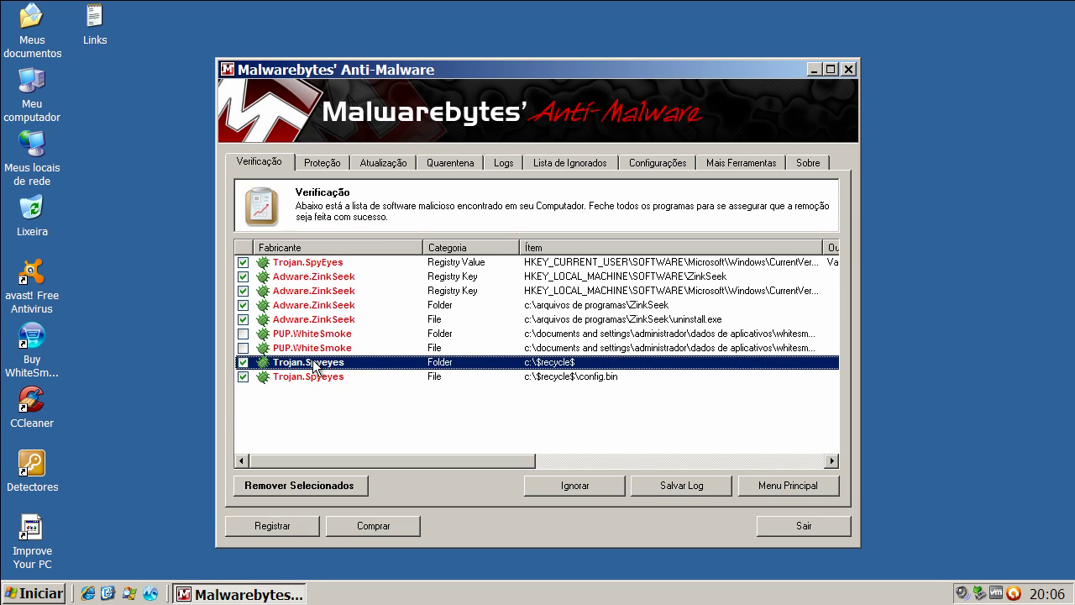
# Include both PUP.WhiteSmoke entries in the selection and remove all selected detections.
pyautogui.click(243, 348)
pyautogui.click(243, 333)
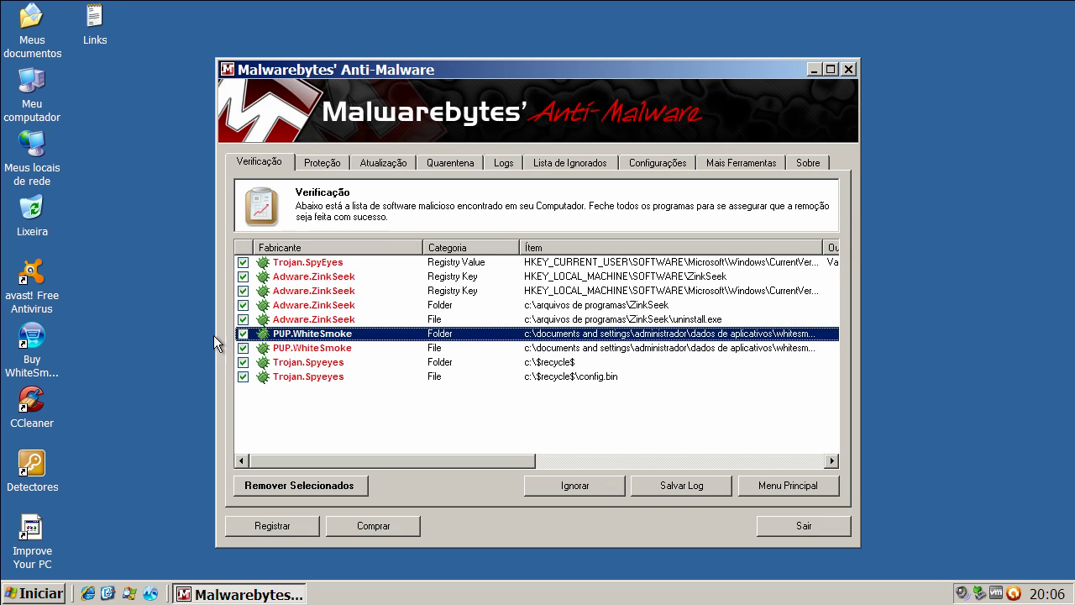
pyautogui.click(329, 363)
pyautogui.click(333, 377)
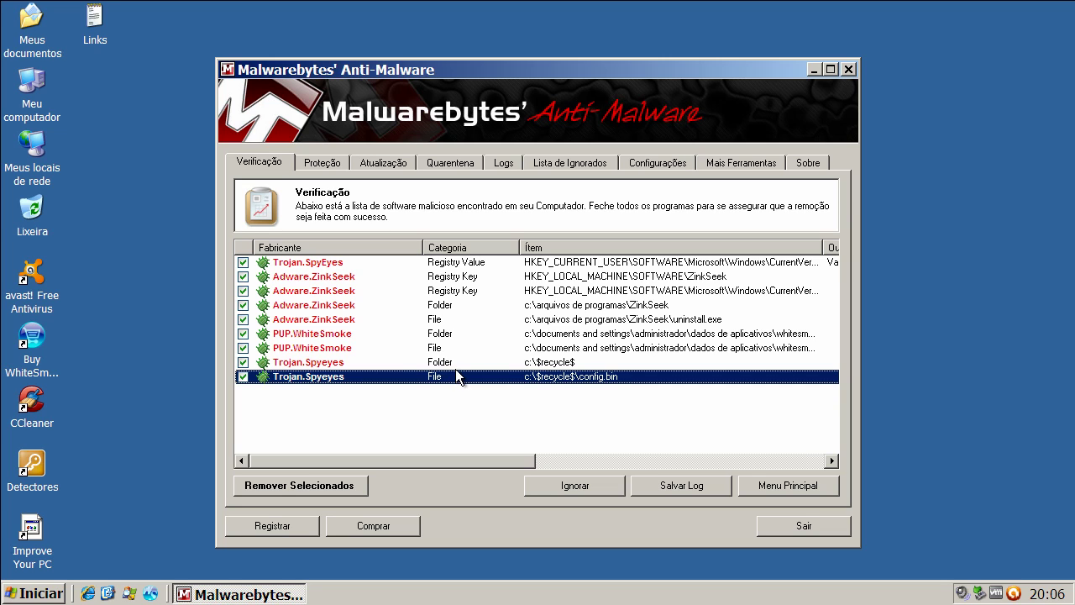
pyautogui.click(344, 485)
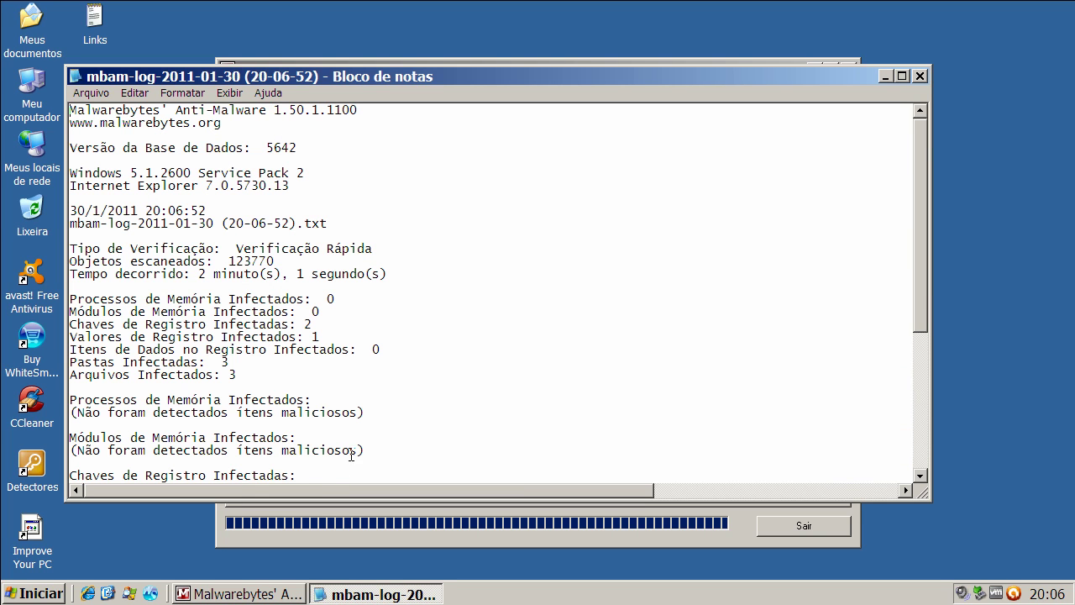
# Close the removal log, decline the restart and exit Malwarebytes' Anti-Malware.
pyautogui.click(919, 76)
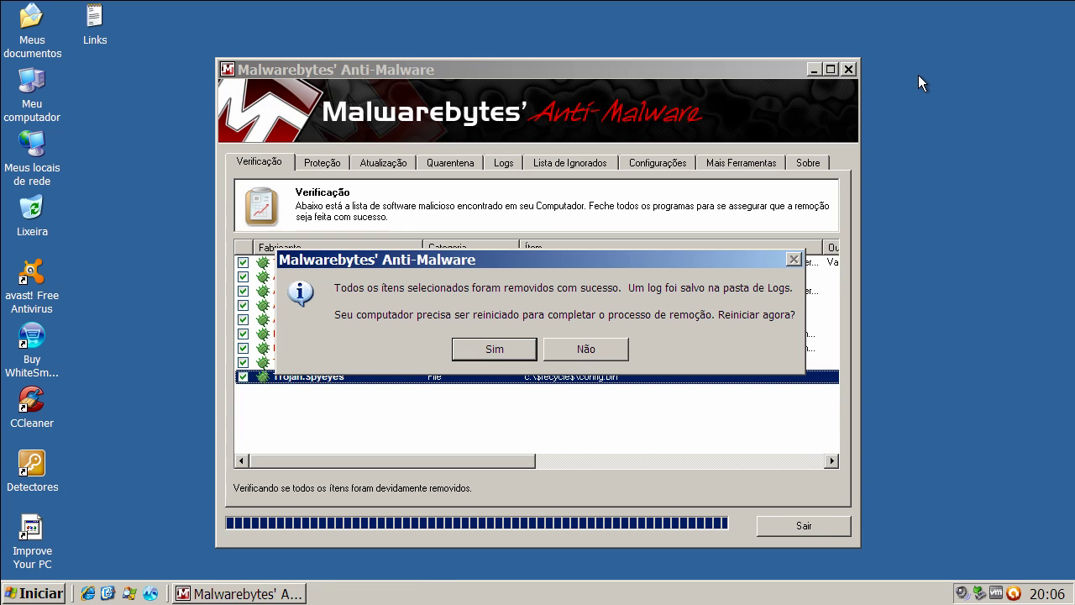
pyautogui.click(611, 347)
pyautogui.click(804, 526)
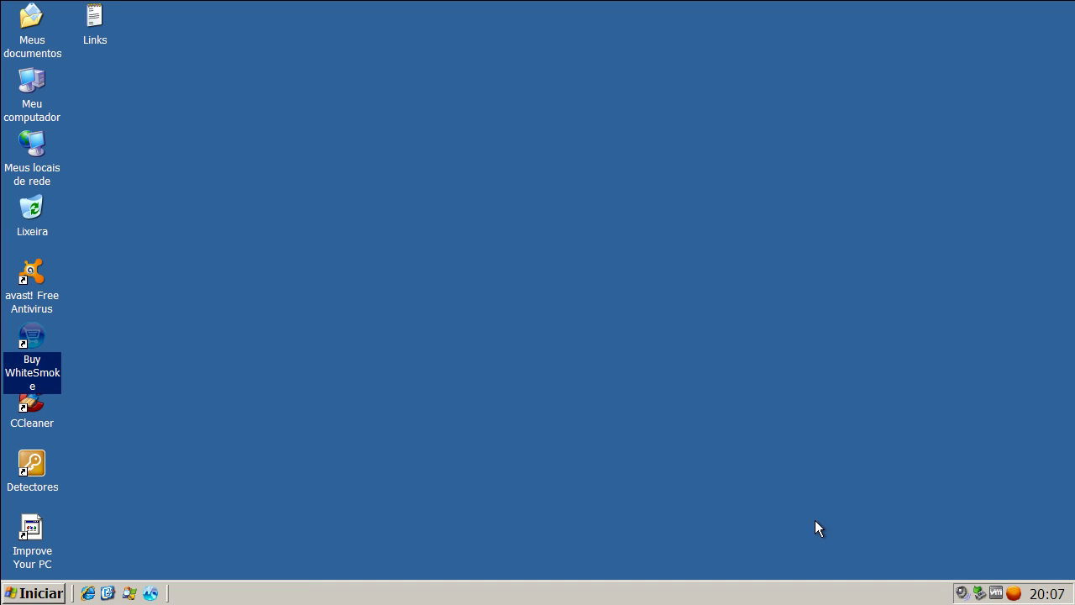
pyautogui.click(109, 393)
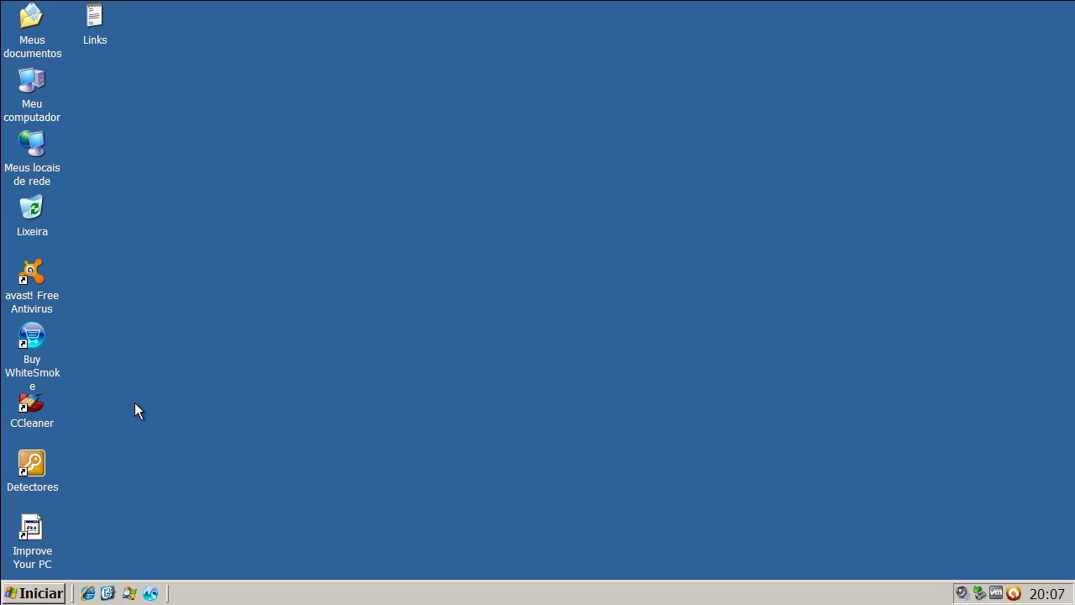
# Open the Ferramentas folder through the Detectores desktop shortcut and locate the SAS_78455402 and NPE scanners.
pyautogui.doubleClick(43, 460)
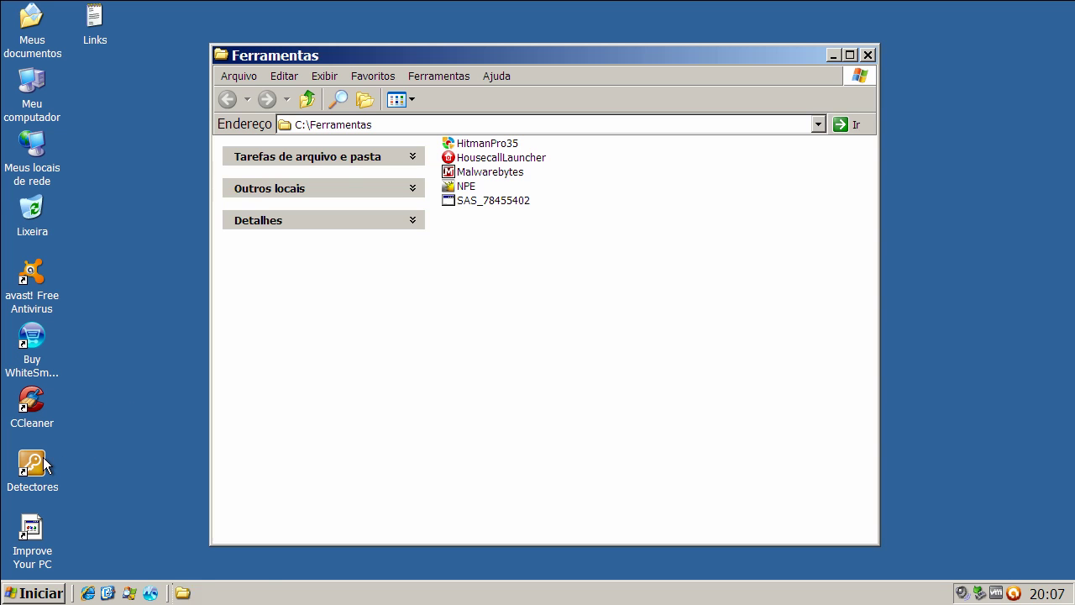
pyautogui.click(487, 199)
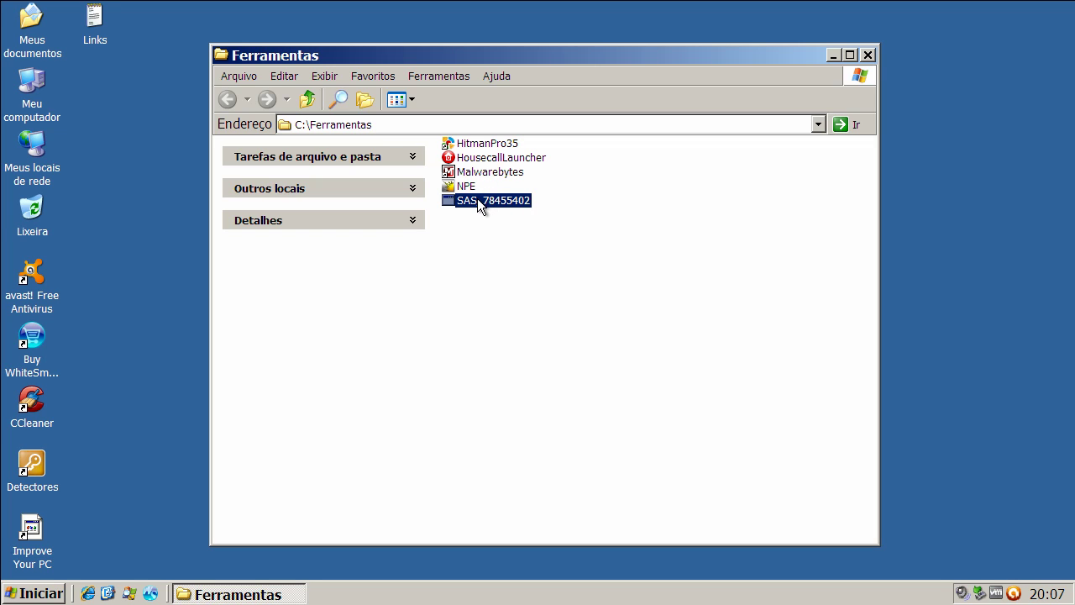
pyautogui.rightClick(479, 206)
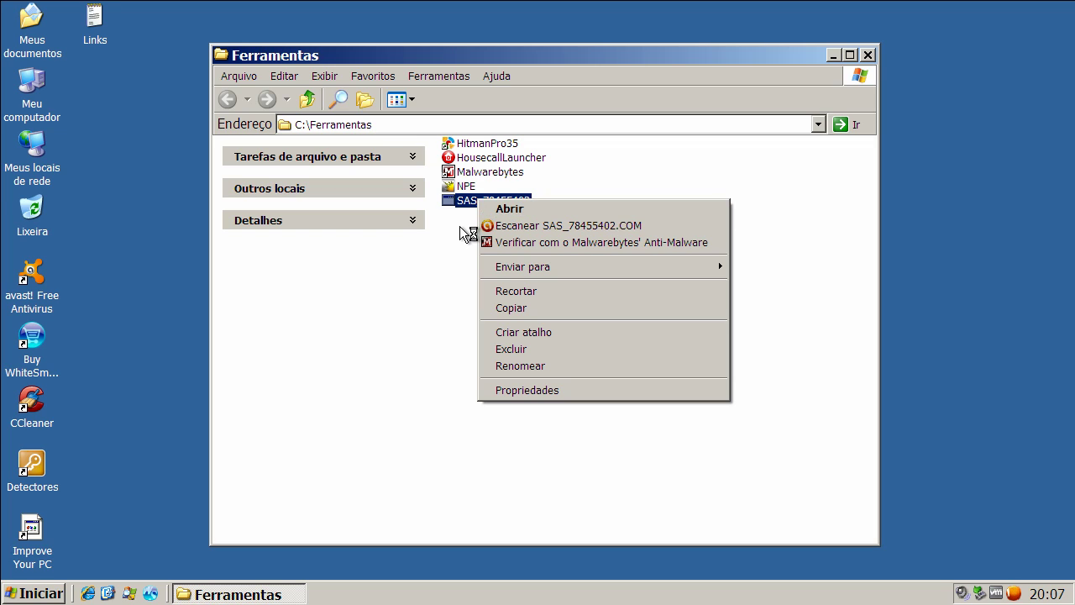
pyautogui.click(451, 231)
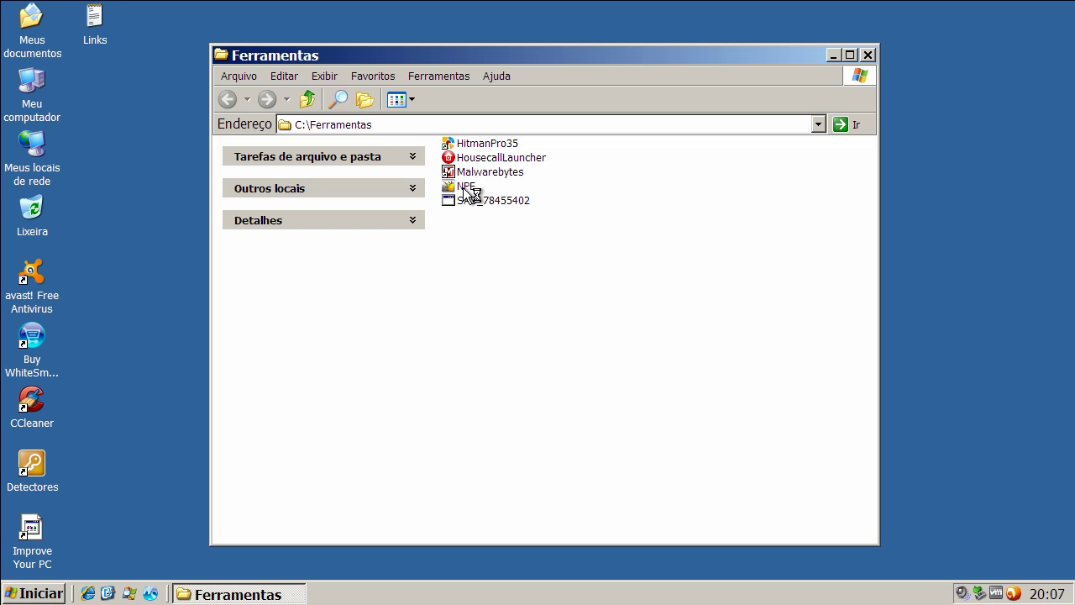
pyautogui.moveTo(464, 187)
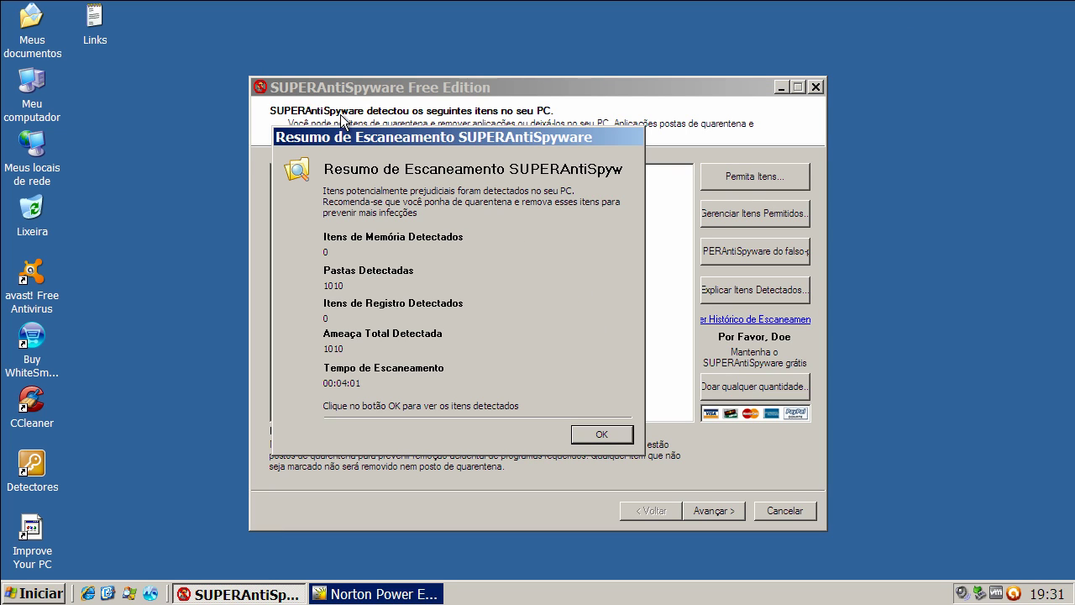
# Quarantine and remove all PUP.Whitesmoke items detected by SUPERAntiSpyware, and accept the system restart.
pyautogui.click(602, 434)
pyautogui.click(283, 173)
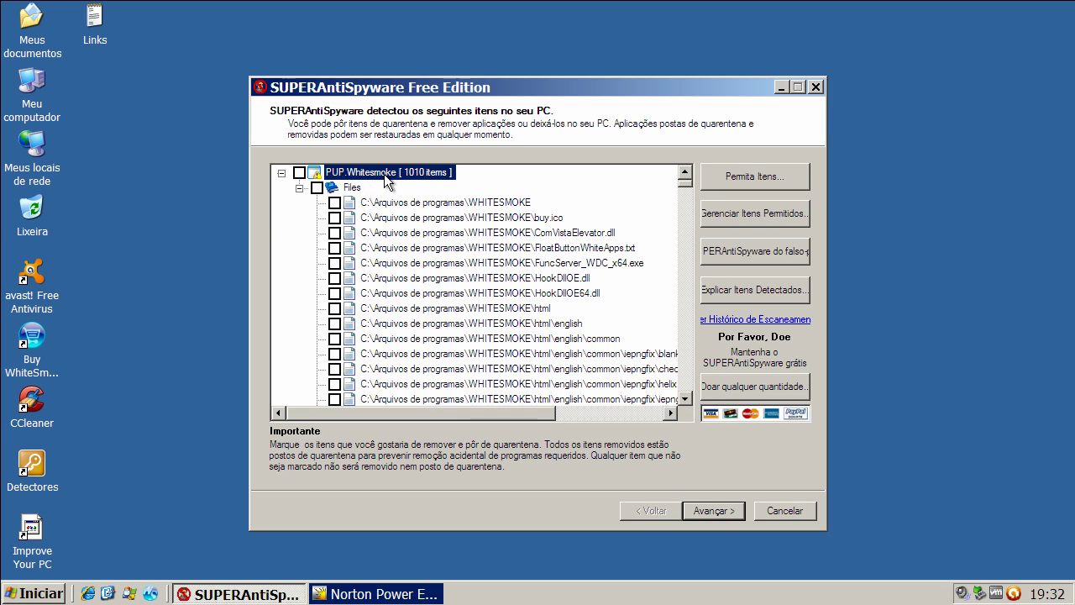
pyautogui.click(299, 173)
pyautogui.click(721, 514)
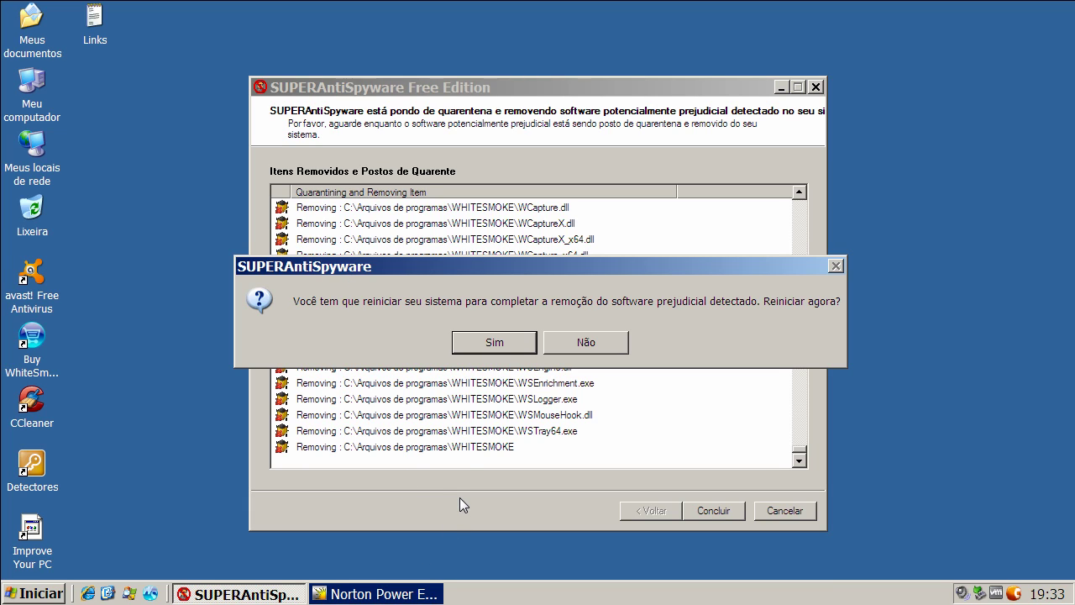
pyautogui.click(486, 343)
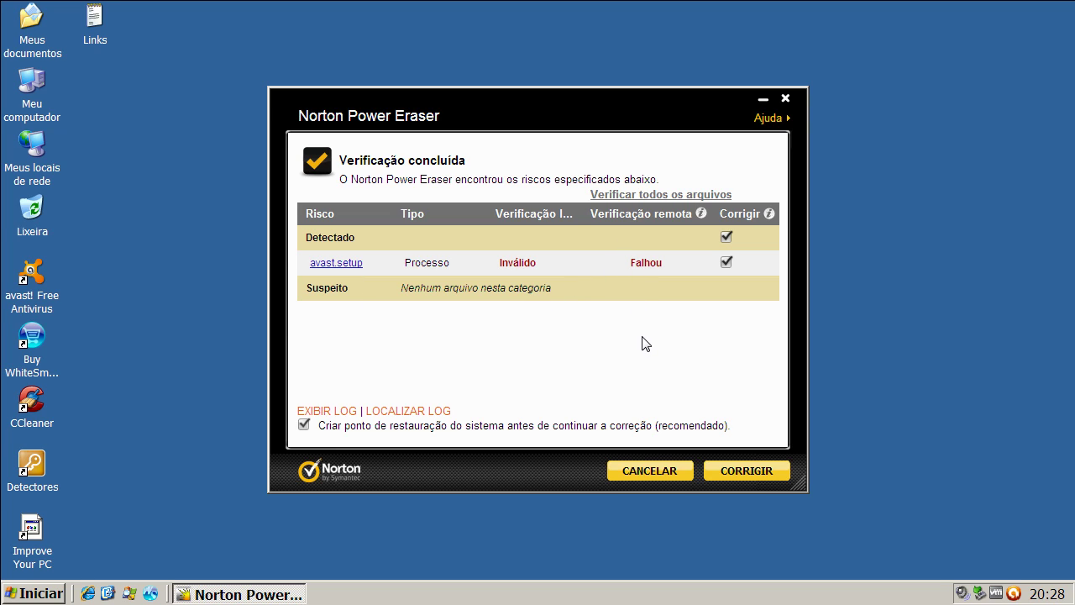
# Close Norton Power Eraser without fixing the avast.setup detection, and open avast! Free Antivirus at its virus definition and program update details.
pyautogui.click(785, 100)
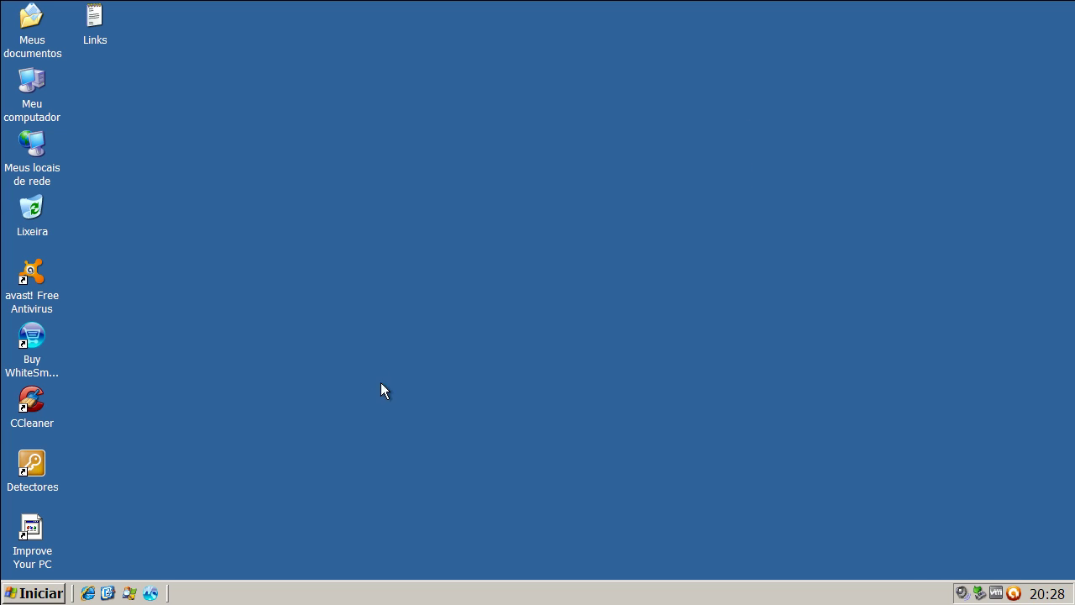
pyautogui.click(1015, 593)
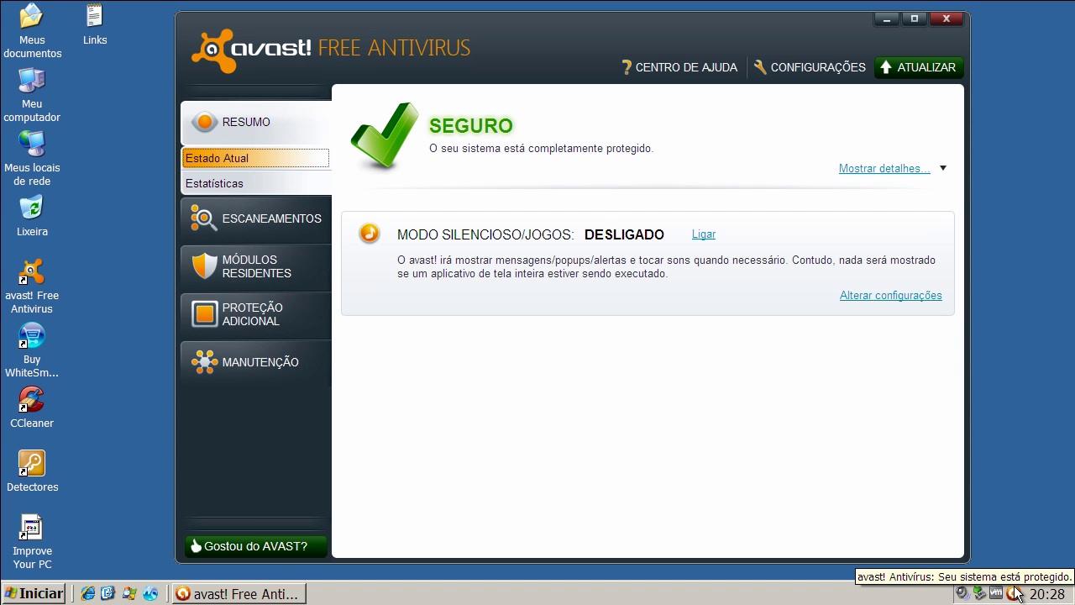
pyautogui.click(290, 374)
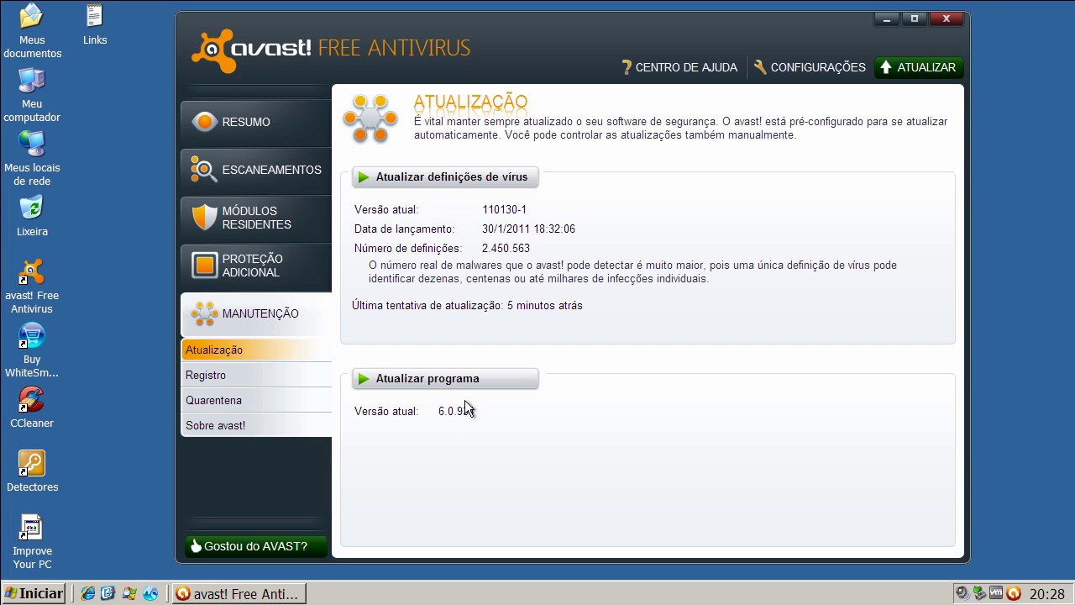
# Review avast!'s current status, the available scans, the file module of the resident protection and the AutoSandbox page.
pyautogui.click(287, 132)
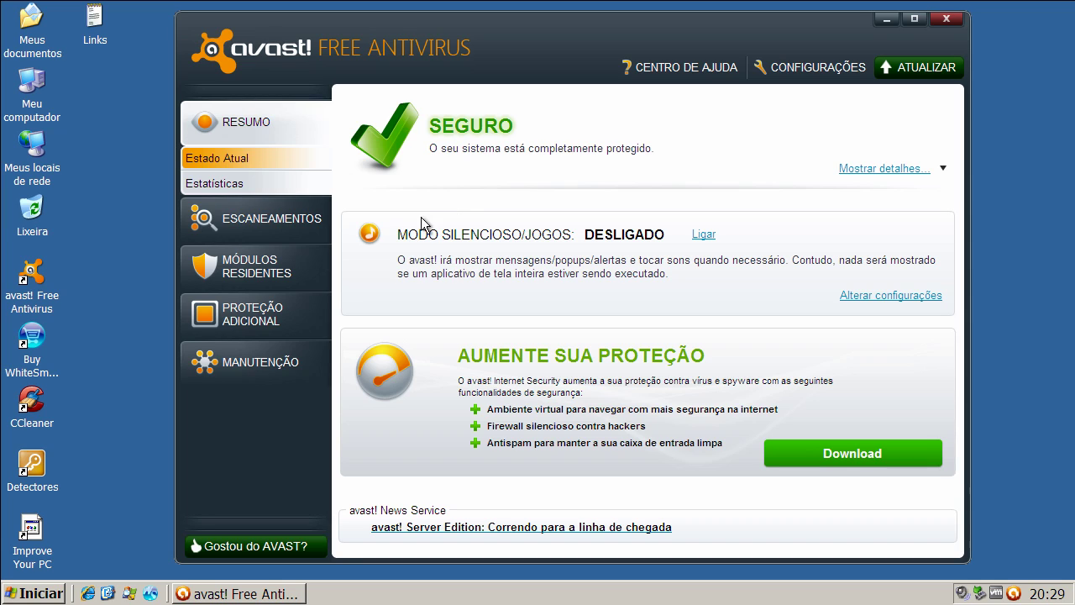
pyautogui.click(256, 231)
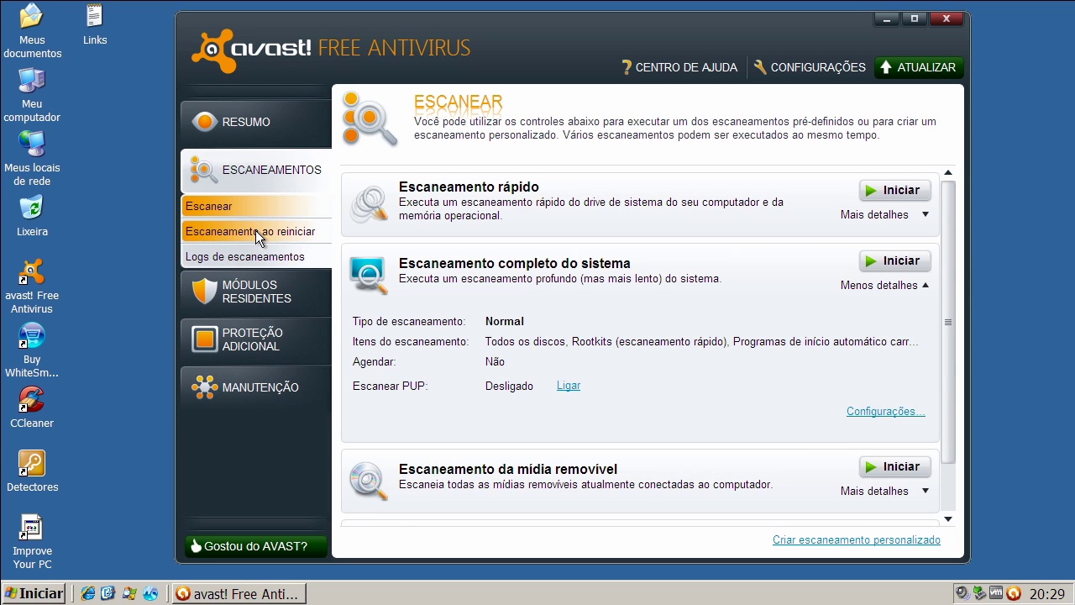
pyautogui.click(267, 288)
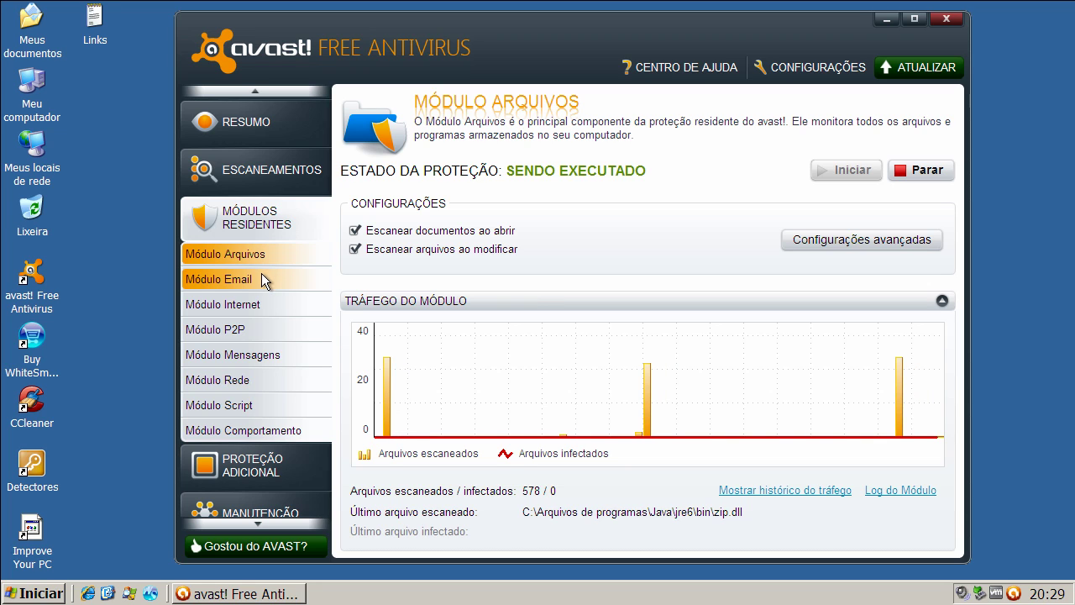
pyautogui.click(272, 474)
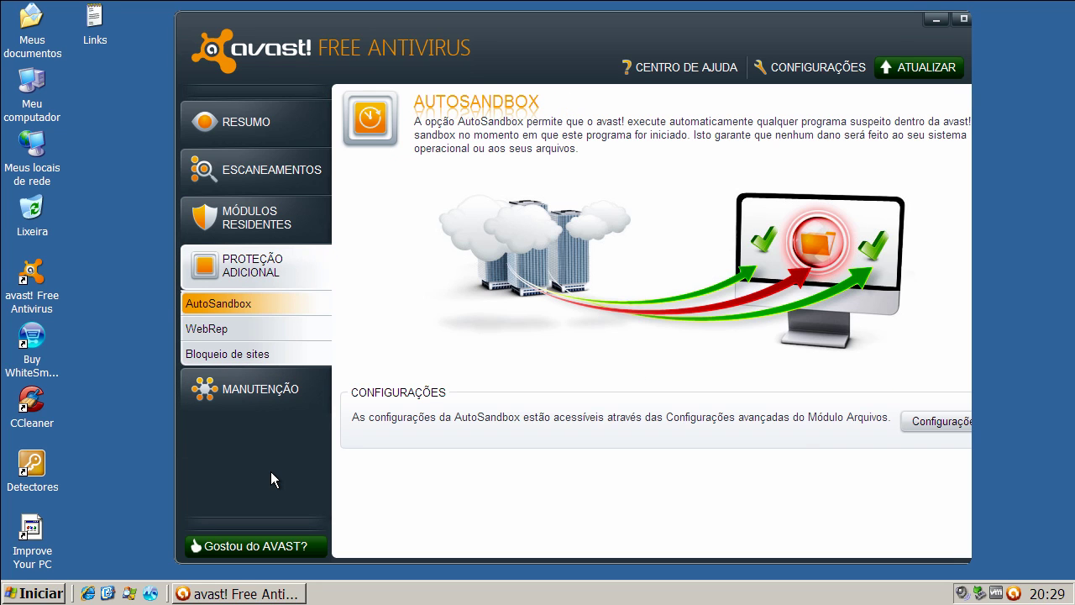